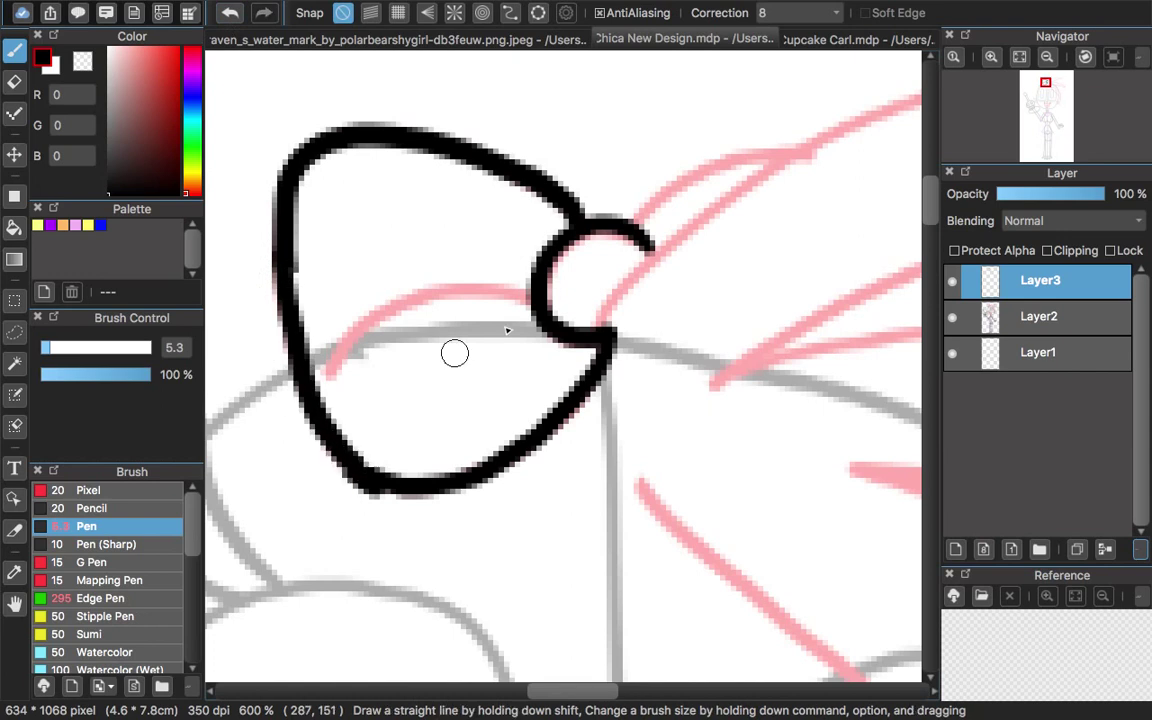
# Ink the short second bow loop and the topmost hair strand in black on Layer3, tracing the pink sketch
pyautogui.moveTo(638, 226); pyautogui.dragTo(795, 156)
pyautogui.press('super+minus')
pyautogui.press('super+minus')
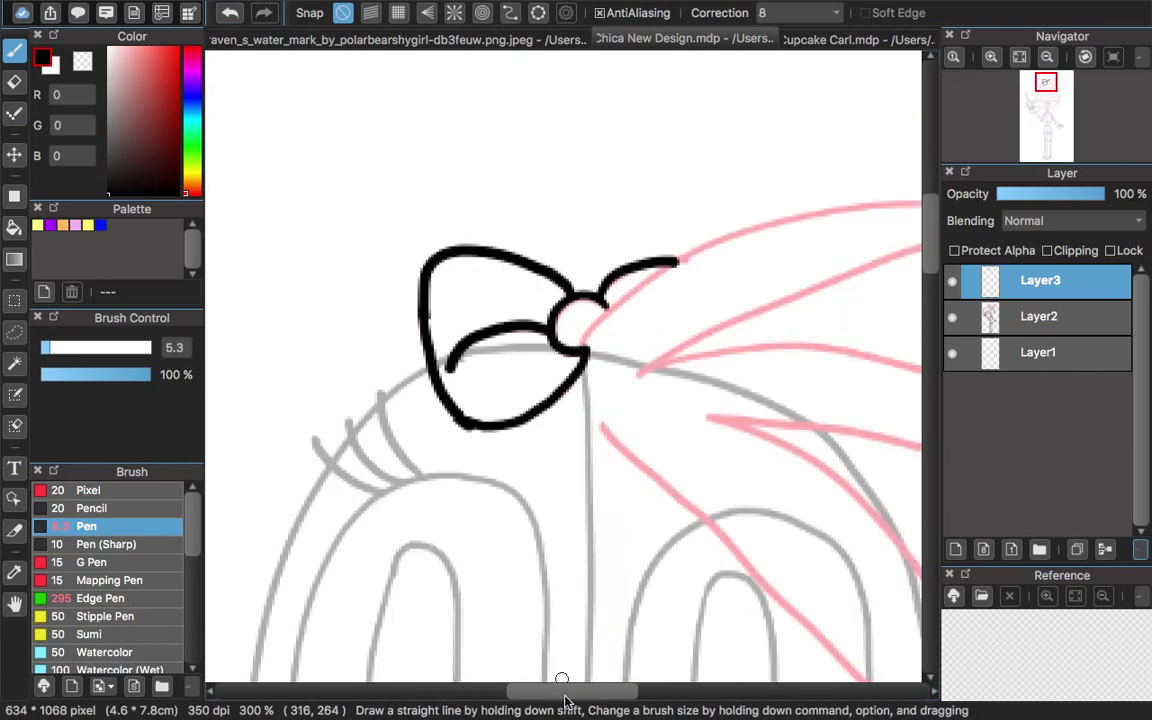
pyautogui.moveTo(563, 690); pyautogui.dragTo(597, 691)
pyautogui.press('super+plus')
pyautogui.hscroll(2, 578, 705)
pyautogui.moveTo(840, 175)
pyautogui.mouseDown()
pyautogui.moveTo(504, 283)
pyautogui.moveTo(340, 380)
pyautogui.moveTo(614, 148)
pyautogui.moveTo(525, 166)
pyautogui.moveTo(262, 342)
pyautogui.mouseUp()
pyautogui.press('super+z')
pyautogui.scroll(-4, 807, 302)
pyautogui.scroll(-1, 807, 301)
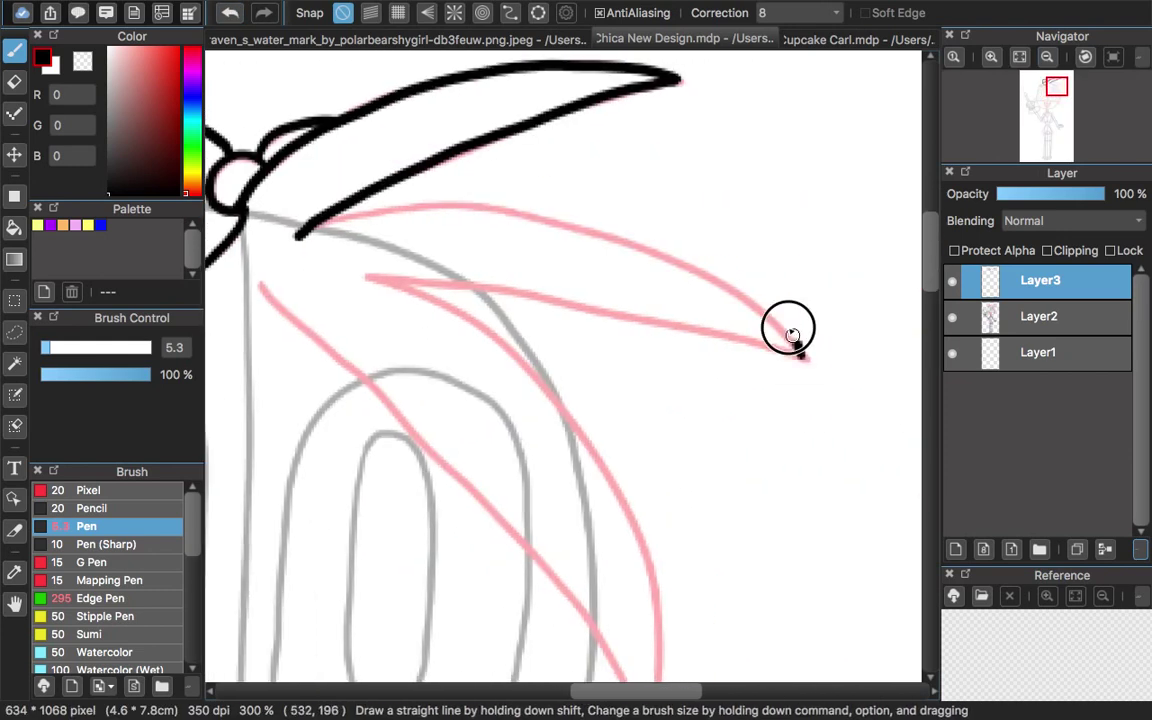
# Ink the remaining hair strands, including the long fringe line that sweeps across the forehead and down the head's side
pyautogui.moveTo(298, 235); pyautogui.dragTo(838, 394)
pyautogui.moveTo(838, 394); pyautogui.dragTo(392, 286)
pyautogui.moveTo(931, 280); pyautogui.dragTo(931, 300)
pyautogui.moveTo(392, 121)
pyautogui.mouseDown()
pyautogui.moveTo(594, 296)
pyautogui.moveTo(643, 605)
pyautogui.mouseUp()
pyautogui.moveTo(643, 605); pyautogui.dragTo(272, 155)
pyautogui.press('super+z')
pyautogui.moveTo(392, 121)
pyautogui.mouseDown()
pyautogui.moveTo(653, 597)
pyautogui.moveTo(261, 121)
pyautogui.mouseUp()
# Ink the upper curve of the head outline from beneath the bow past the eyelashes
pyautogui.hscroll(-6, 529, 657)
pyautogui.hscroll(-5, 529, 657)
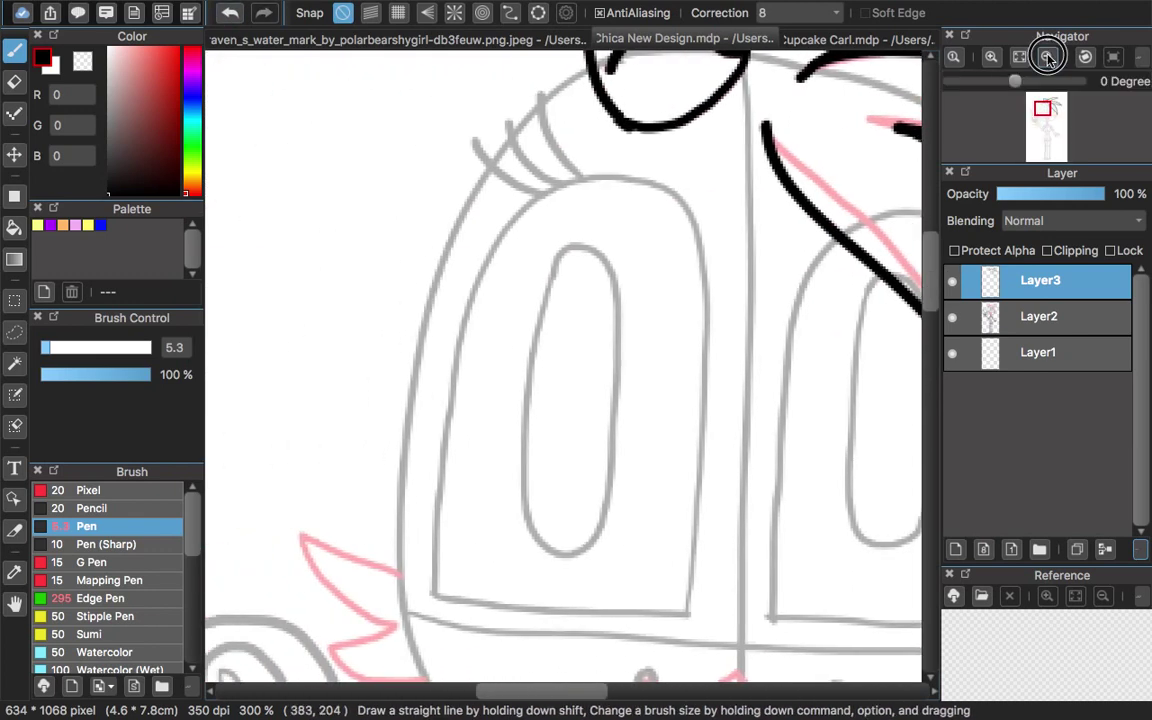
pyautogui.click(991, 57)
pyautogui.scroll(4, 597, 132)
pyautogui.scroll(1, 353, 107)
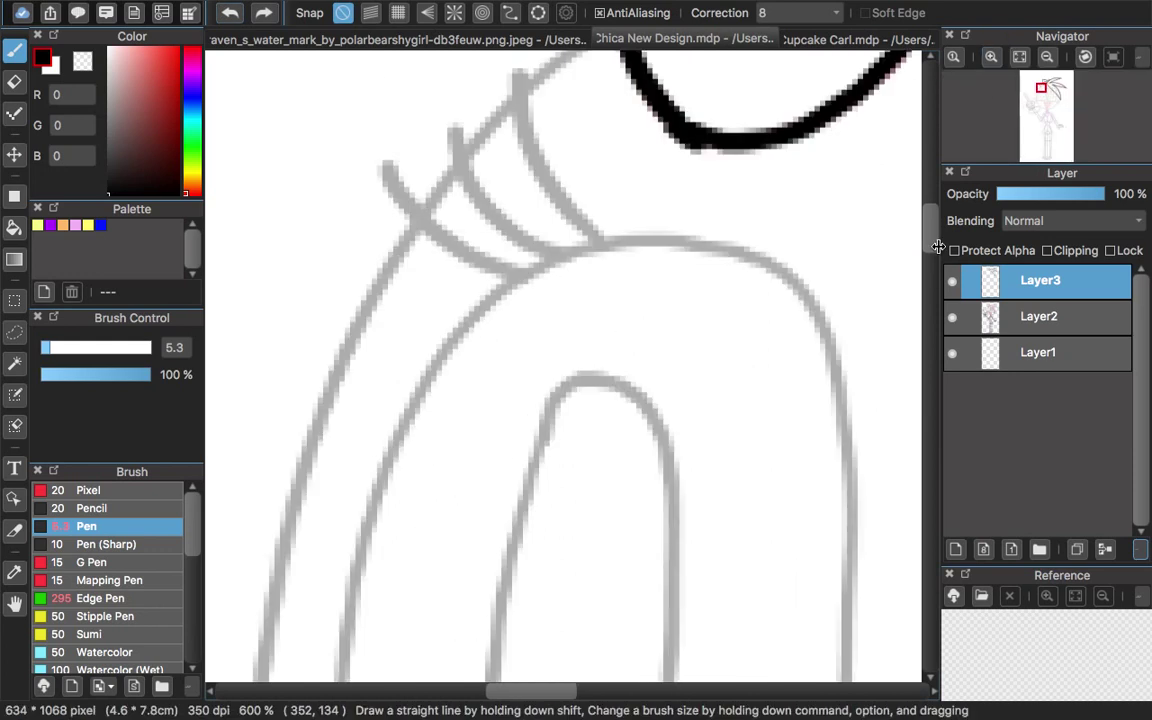
pyautogui.scroll(2, 625, 116)
pyautogui.moveTo(620, 112)
pyautogui.mouseDown()
pyautogui.moveTo(573, 130)
pyautogui.moveTo(461, 238)
pyautogui.moveTo(378, 370)
pyautogui.mouseUp()
# Continue the head outline down the left side of the face to the cheek feathers
pyautogui.scroll(-5, 332, 535)
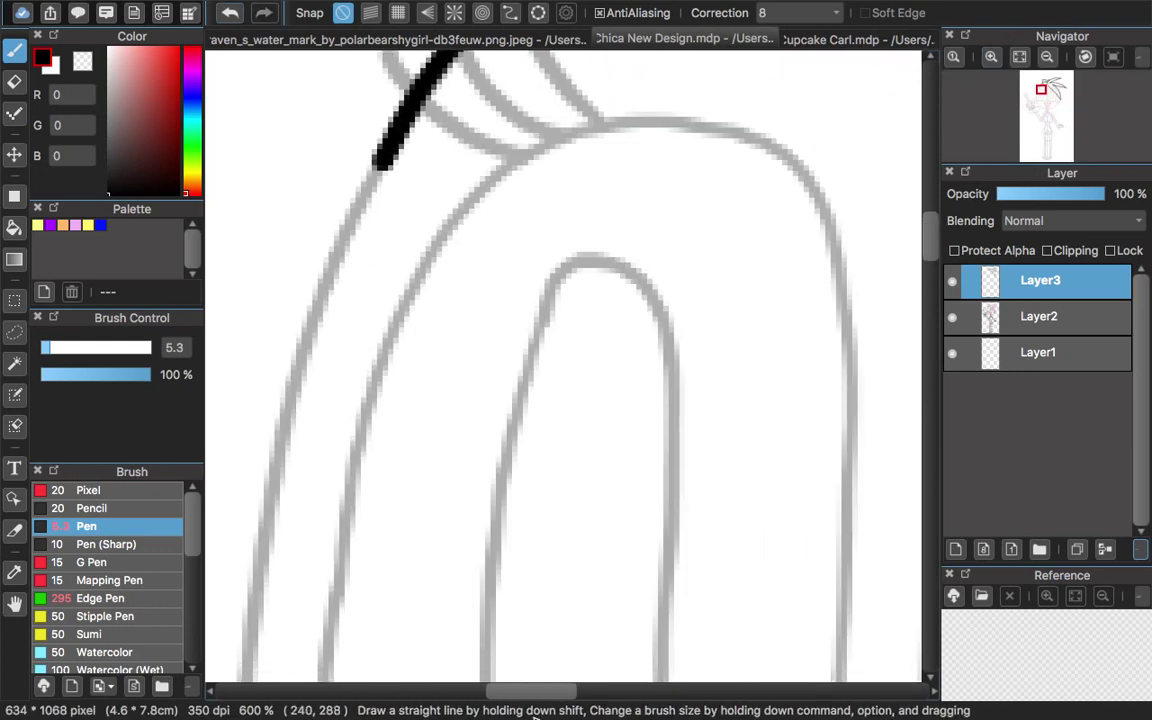
pyautogui.hscroll(-4, 540, 162)
pyautogui.moveTo(540, 162); pyautogui.dragTo(481, 329)
pyautogui.press('super+z')
pyautogui.moveTo(544, 167)
pyautogui.mouseDown()
pyautogui.moveTo(499, 262)
pyautogui.moveTo(440, 450)
pyautogui.mouseUp()
pyautogui.moveTo(930, 237); pyautogui.dragTo(931, 265)
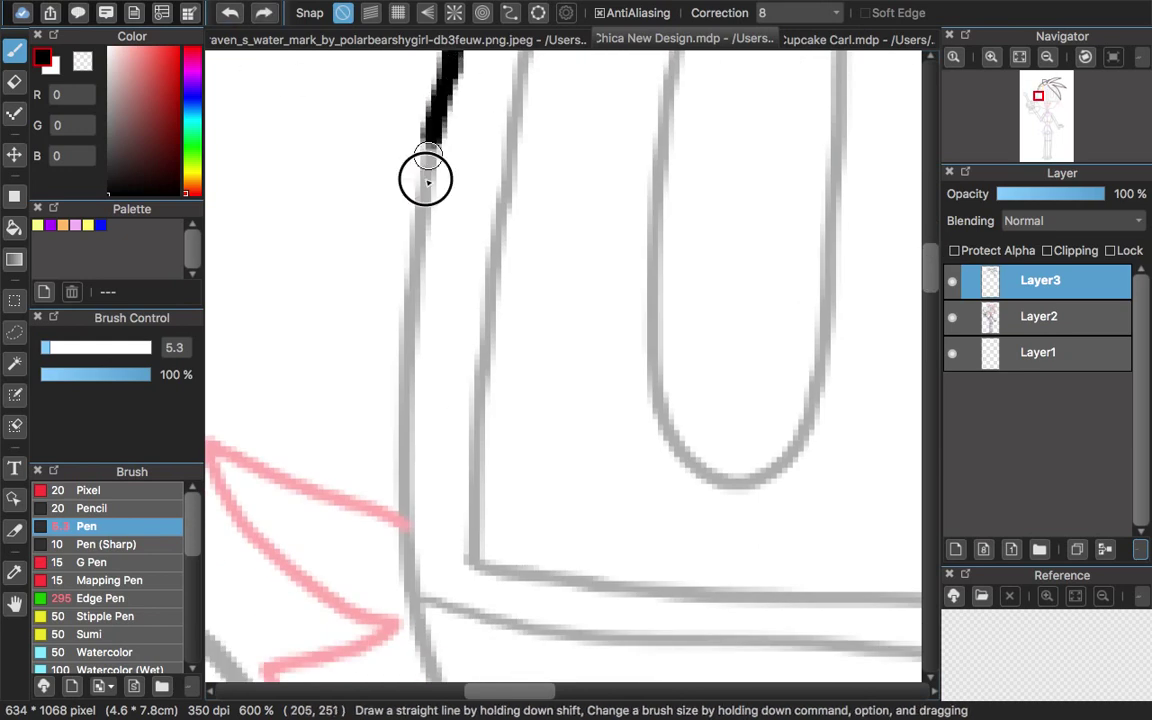
pyautogui.moveTo(437, 112); pyautogui.dragTo(405, 432)
# Ink the pointed cheek feathers on the left side of the face
pyautogui.click(1047, 57)
pyautogui.moveTo(931, 287); pyautogui.dragTo(931, 311)
pyautogui.moveTo(459, 242)
pyautogui.mouseDown()
pyautogui.moveTo(413, 231)
pyautogui.moveTo(362, 268)
pyautogui.moveTo(403, 323)
pyautogui.moveTo(333, 337)
pyautogui.moveTo(489, 396)
pyautogui.mouseUp()
# Ink the jawline from the left cheek feathers toward the chin
pyautogui.moveTo(499, 689); pyautogui.dragTo(514, 689)
pyautogui.moveTo(931, 316); pyautogui.dragTo(931, 344)
pyautogui.moveTo(335, 117)
pyautogui.mouseDown()
pyautogui.moveTo(360, 167)
pyautogui.moveTo(603, 353)
pyautogui.mouseUp()
pyautogui.press('super+z')
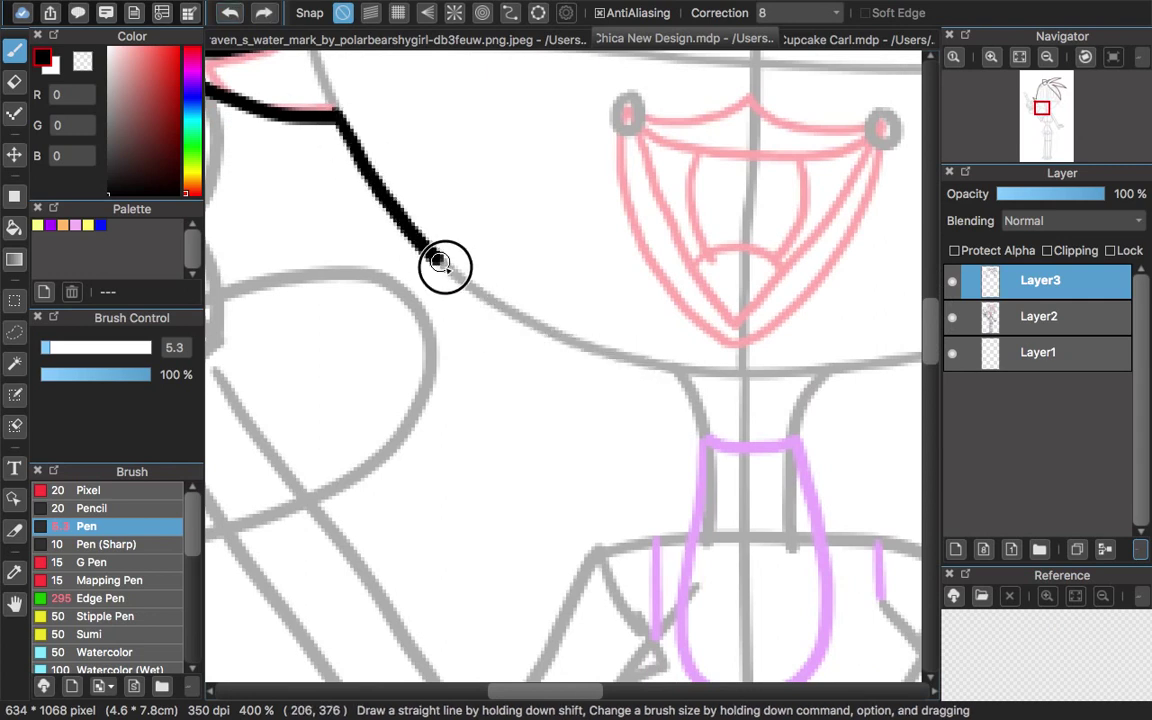
pyautogui.moveTo(875, 364); pyautogui.dragTo(669, 368)
pyautogui.press('super+z')
pyautogui.moveTo(897, 368); pyautogui.dragTo(697, 372)
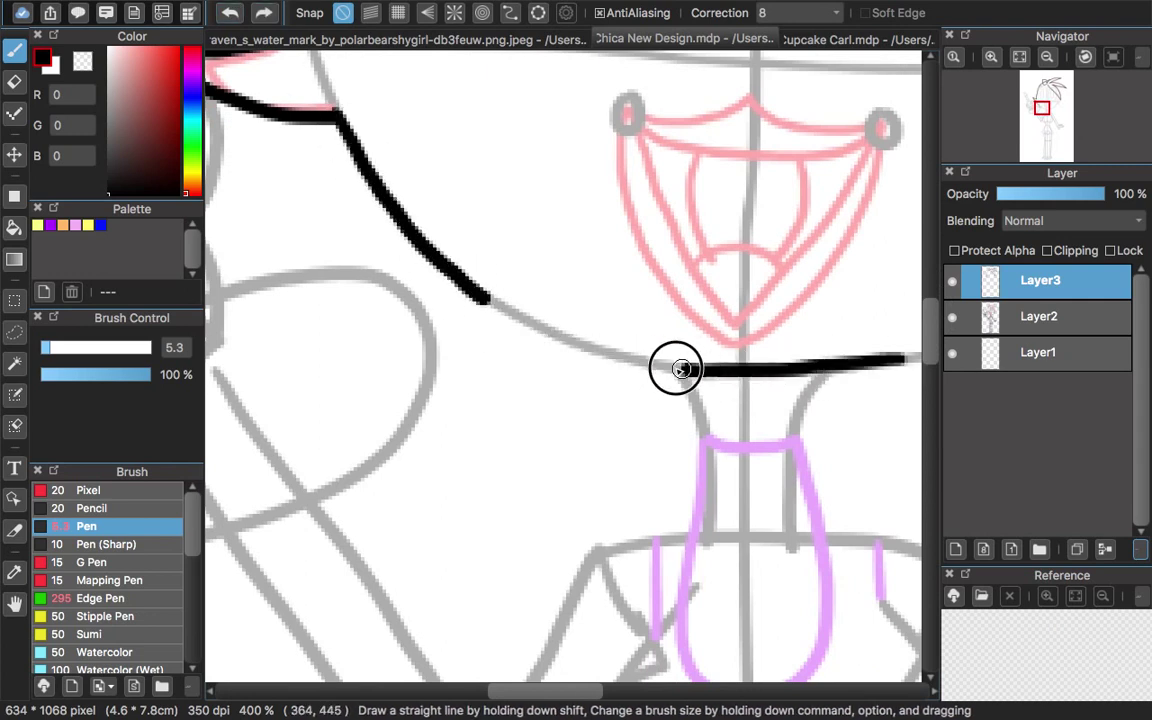
pyautogui.press('super+z')
pyautogui.moveTo(918, 360)
pyautogui.mouseDown()
pyautogui.moveTo(648, 369)
pyautogui.moveTo(488, 296)
pyautogui.mouseUp()
# Redo the chin curve above the neck as one smooth jawline joining both sides of the face
pyautogui.hscroll(5, 400, 250)
pyautogui.click(230, 13)
pyautogui.moveTo(905, 254)
pyautogui.mouseDown()
pyautogui.moveTo(815, 347)
pyautogui.moveTo(718, 362)
pyautogui.mouseUp()
pyautogui.click(230, 13)
pyautogui.scroll(1, 357, 369)
pyautogui.moveTo(258, 332)
pyautogui.mouseDown()
pyautogui.moveTo(423, 393)
pyautogui.moveTo(588, 399)
pyautogui.moveTo(797, 376)
pyautogui.mouseUp()
pyautogui.hscroll(-4, 343, 280)
pyautogui.moveTo(342, 280); pyautogui.dragTo(450, 337)
# Ink the cheek feathers and the head's side outline on the right side of the face
pyautogui.moveTo(572, 691); pyautogui.dragTo(650, 690)
pyautogui.moveTo(928, 321); pyautogui.dragTo(928, 310)
pyautogui.moveTo(742, 185); pyautogui.dragTo(705, 248)
pyautogui.moveTo(741, 193)
pyautogui.mouseDown()
pyautogui.moveTo(650, 342)
pyautogui.moveTo(512, 455)
pyautogui.moveTo(468, 470)
pyautogui.mouseUp()
pyautogui.hscroll(3, 627, 689)
pyautogui.scroll(3, 703, 246)
pyautogui.scroll(3, 931, 283)
pyautogui.moveTo(640, 148)
pyautogui.mouseDown()
pyautogui.moveTo(586, 404)
pyautogui.moveTo(810, 327)
pyautogui.moveTo(703, 520)
pyautogui.moveTo(530, 584)
pyautogui.mouseUp()
# Ink the straight bottom edge of the left eye
pyautogui.moveTo(936, 298)
pyautogui.mouseDown()
pyautogui.moveTo(936, 275)
pyautogui.moveTo(936, 318)
pyautogui.mouseUp()
pyautogui.press('super+minus')
pyautogui.press('super+minus')
pyautogui.moveTo(592, 695); pyautogui.dragTo(481, 697)
pyautogui.press('super+plus')
pyautogui.moveTo(257, 221)
pyautogui.mouseDown()
pyautogui.moveTo(542, 256)
pyautogui.moveTo(781, 247)
pyautogui.mouseUp()
pyautogui.press('super+minus')
pyautogui.scroll(3, 787, 384)
pyautogui.scroll(3, 787, 384)
pyautogui.moveTo(672, 565)
pyautogui.mouseDown()
pyautogui.moveTo(683, 340)
pyautogui.moveTo(440, 265)
pyautogui.moveTo(414, 548)
pyautogui.mouseUp()
pyautogui.click(229, 12)
pyautogui.press('super+z')
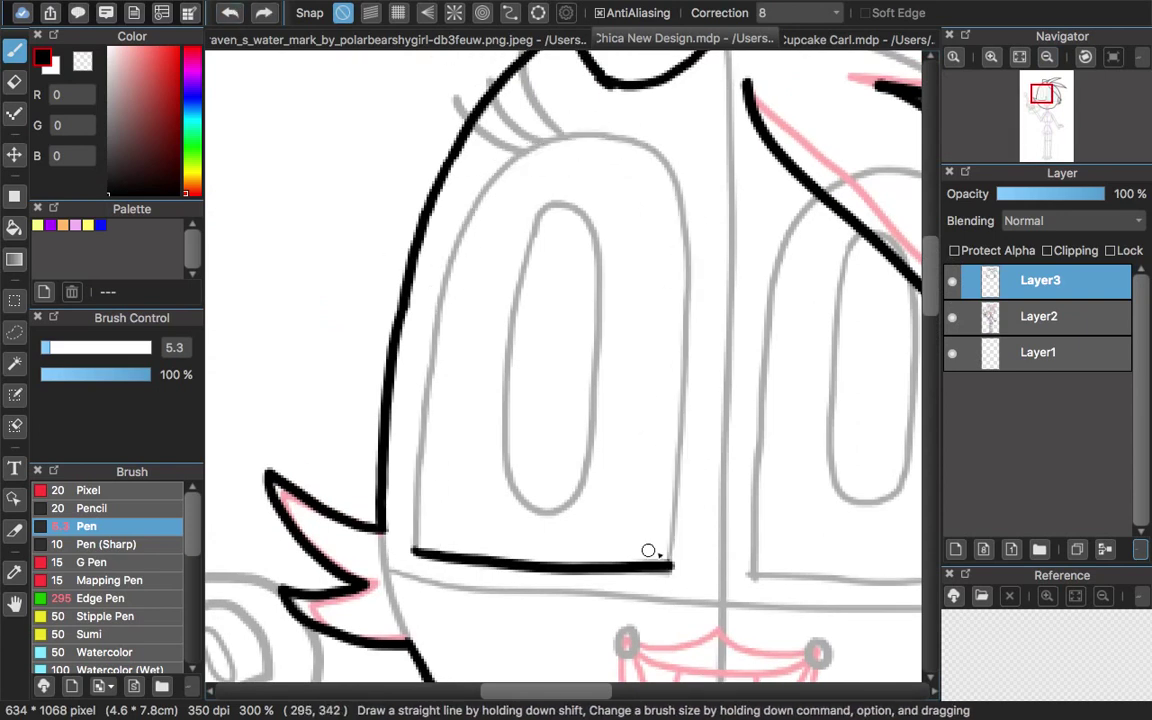
# Ink the curved outline of the left eye and its tall oval pupil
pyautogui.moveTo(678, 392)
pyautogui.mouseDown()
pyautogui.moveTo(663, 186)
pyautogui.moveTo(504, 157)
pyautogui.mouseUp()
pyautogui.press('super+z')
pyautogui.moveTo(566, 126); pyautogui.dragTo(398, 514)
pyautogui.press('super+z')
pyautogui.moveTo(566, 139)
pyautogui.mouseDown()
pyautogui.moveTo(437, 298)
pyautogui.moveTo(415, 548)
pyautogui.mouseUp()
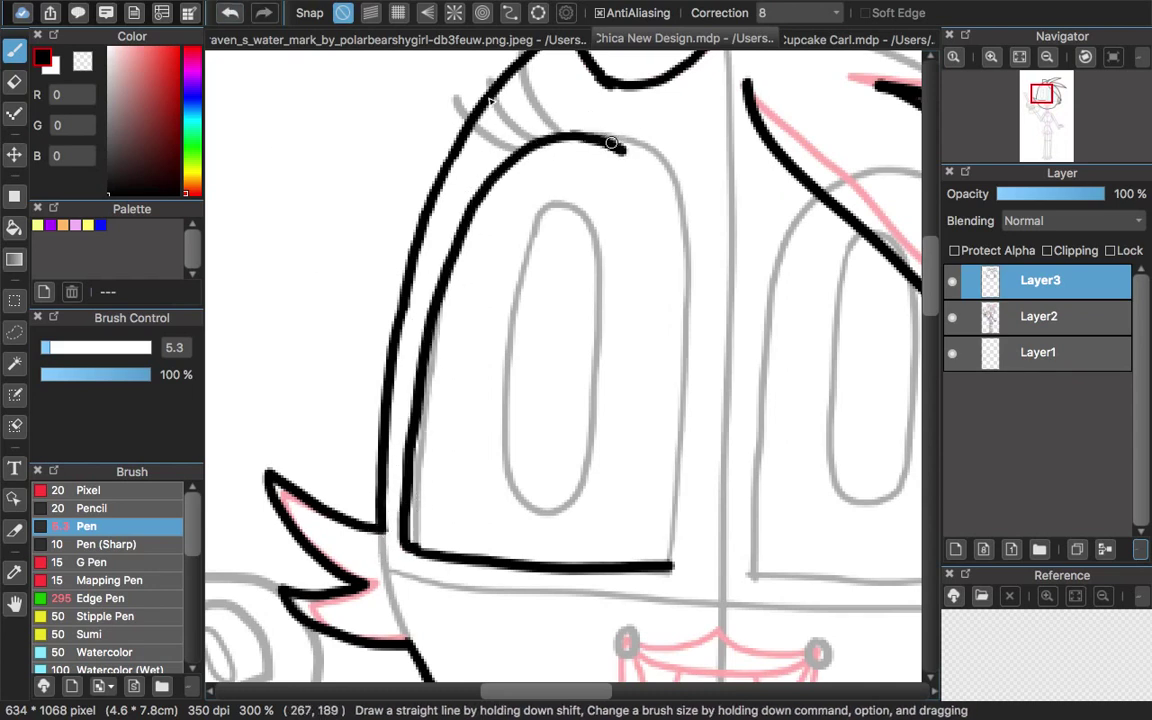
pyautogui.moveTo(572, 135)
pyautogui.mouseDown()
pyautogui.moveTo(674, 327)
pyautogui.moveTo(675, 555)
pyautogui.mouseUp()
pyautogui.press('super+z')
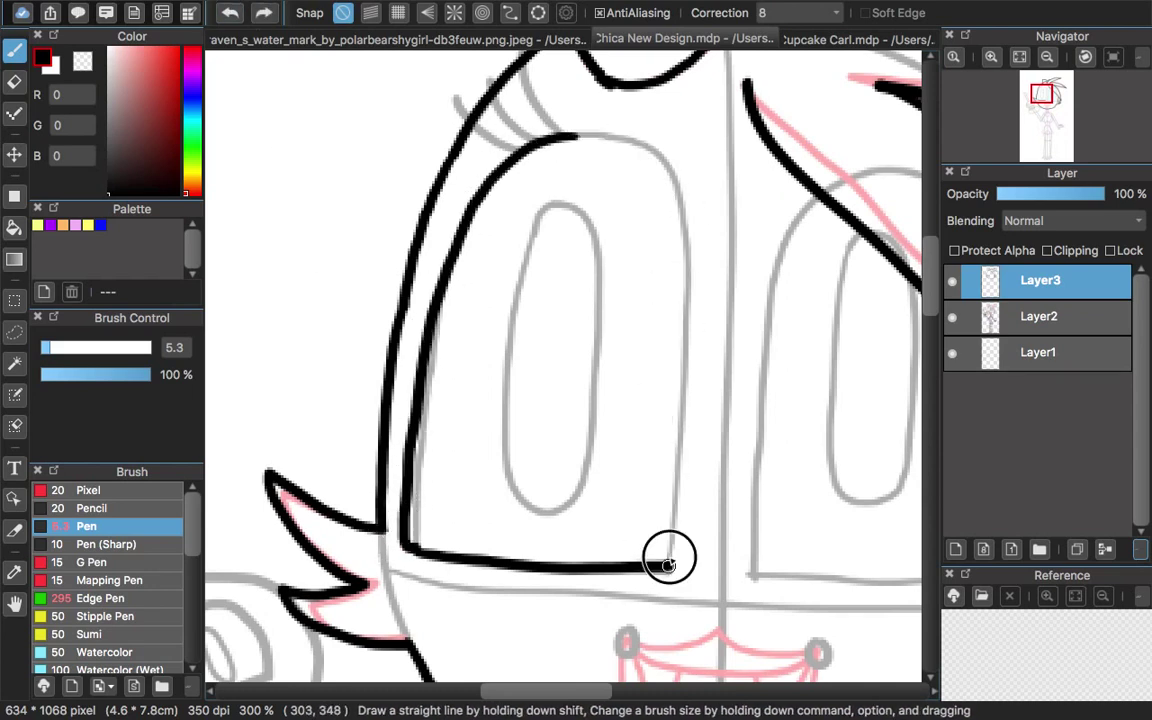
pyautogui.moveTo(935, 297); pyautogui.dragTo(935, 316)
pyautogui.moveTo(508, 214)
pyautogui.mouseDown()
pyautogui.moveTo(603, 215)
pyautogui.moveTo(548, 108)
pyautogui.mouseUp()
# Ink the visible outline of the right eye below the fringe line, cleaning up its edge, and add its pupil
pyautogui.moveTo(514, 690); pyautogui.dragTo(564, 690)
pyautogui.moveTo(547, 188); pyautogui.dragTo(519, 465)
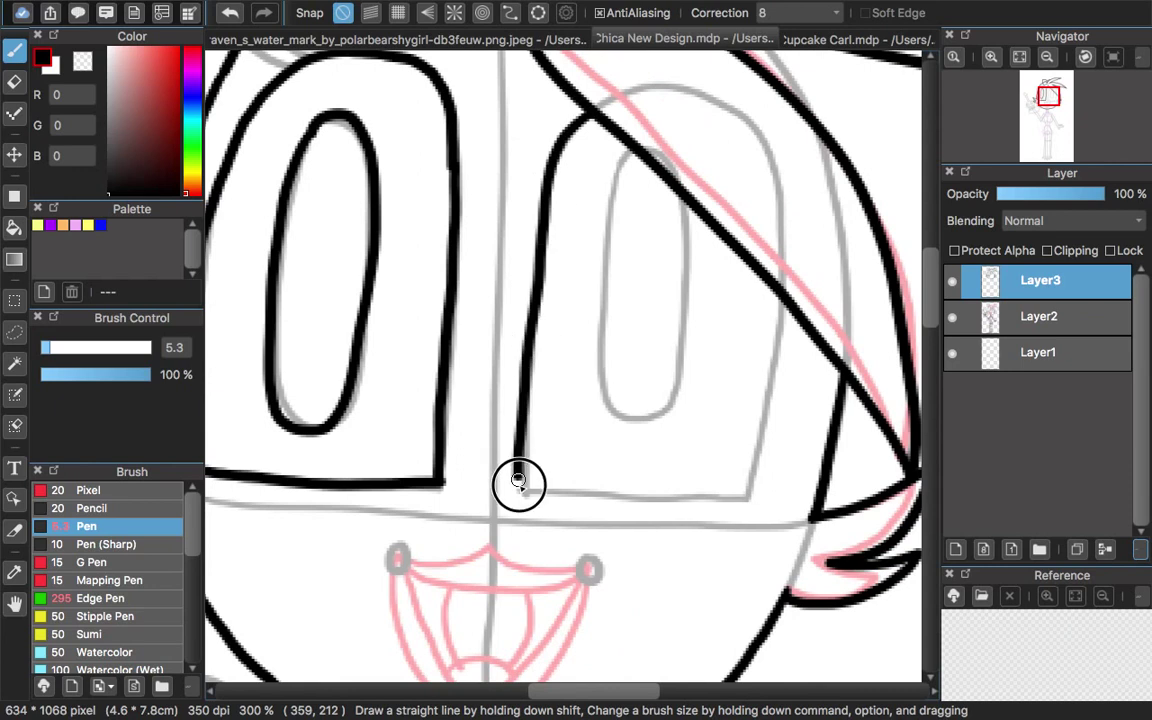
pyautogui.press('super+z')
pyautogui.moveTo(585, 115)
pyautogui.mouseDown()
pyautogui.moveTo(545, 197)
pyautogui.moveTo(516, 482)
pyautogui.moveTo(741, 490)
pyautogui.moveTo(778, 318)
pyautogui.mouseUp()
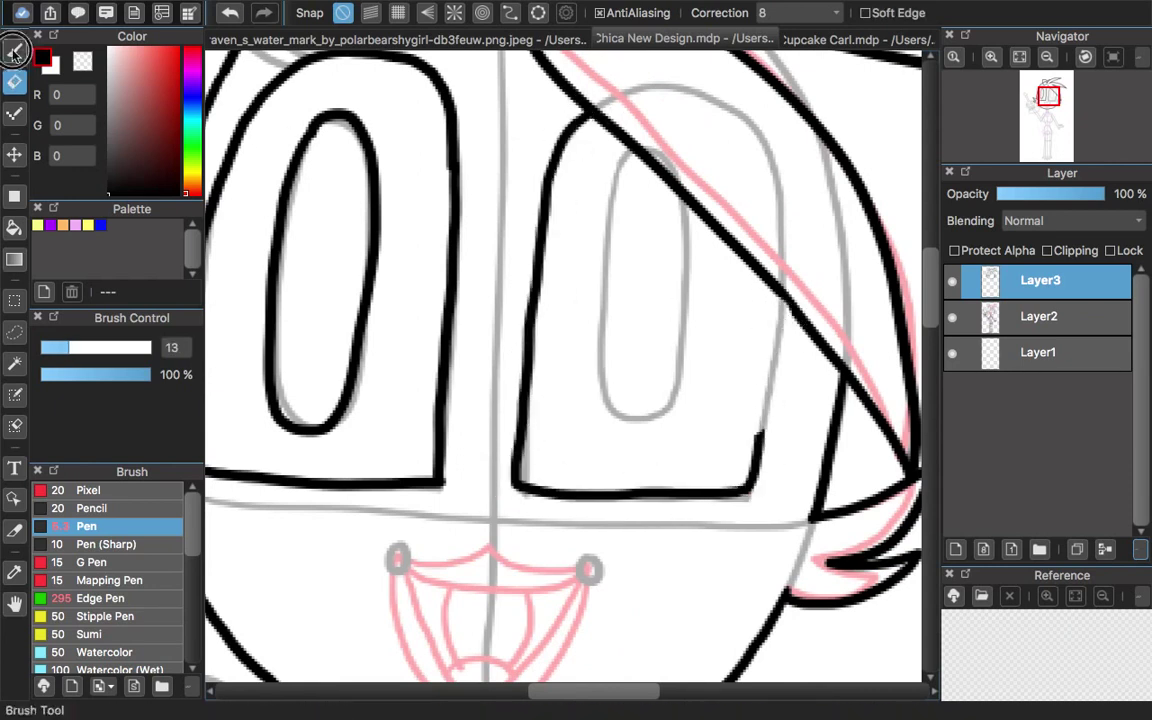
pyautogui.moveTo(682, 372); pyautogui.dragTo(687, 191)
# Ink the V-shaped sides of the beak below the eyes
pyautogui.moveTo(1047, 101); pyautogui.dragTo(1046, 107)
pyautogui.click(991, 57)
pyautogui.moveTo(443, 270)
pyautogui.mouseDown()
pyautogui.moveTo(784, 278)
pyautogui.moveTo(771, 296)
pyautogui.moveTo(790, 300)
pyautogui.moveTo(432, 294)
pyautogui.moveTo(572, 567)
pyautogui.mouseUp()
pyautogui.moveTo(775, 325); pyautogui.dragTo(573, 568)
# Finish the beak's lower contour and ink the teeth and tongue inside the mouth
pyautogui.moveTo(930, 320); pyautogui.dragTo(929, 333)
pyautogui.scroll(-1, 928, 330)
pyautogui.moveTo(398, 62)
pyautogui.mouseDown()
pyautogui.moveTo(463, 303)
pyautogui.moveTo(562, 372)
pyautogui.mouseUp()
pyautogui.moveTo(784, 129); pyautogui.dragTo(580, 403)
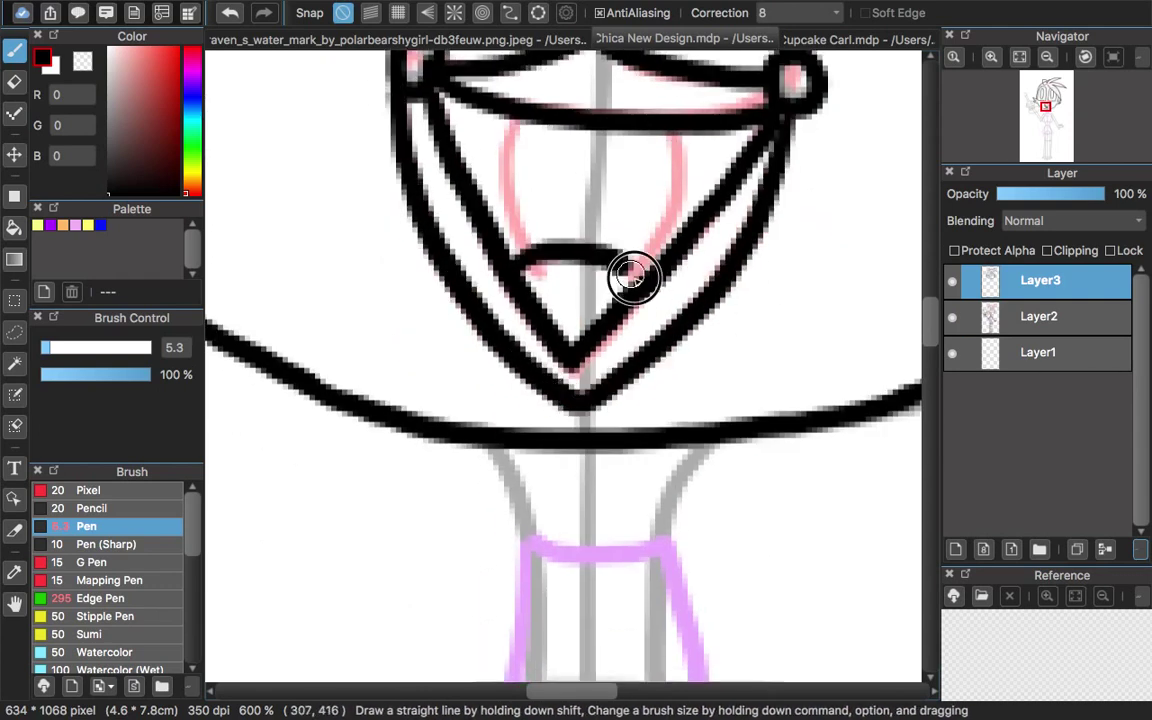
pyautogui.moveTo(514, 122); pyautogui.dragTo(524, 250)
pyautogui.press('super+z')
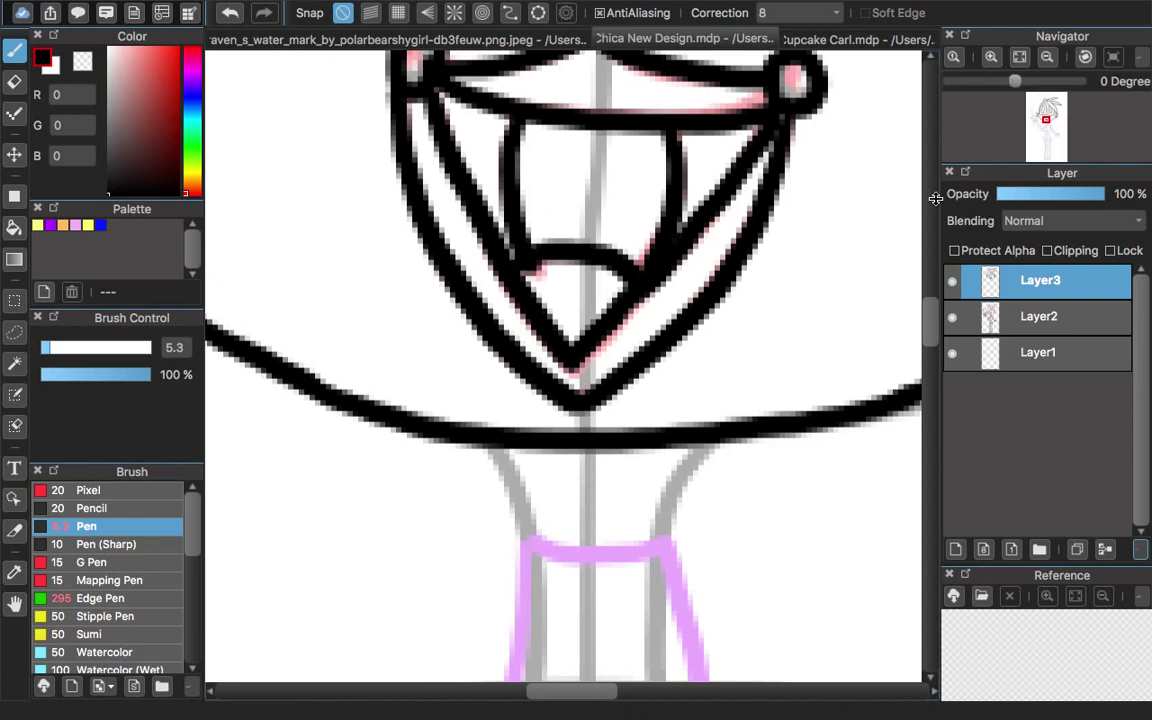
# Ink the bib hanging from the neck and the rounded chest contours beneath it
pyautogui.moveTo(931, 322); pyautogui.dragTo(932, 347)
pyautogui.scroll(-1, 931, 345)
pyautogui.moveTo(530, 215)
pyautogui.mouseDown()
pyautogui.moveTo(609, 229)
pyautogui.moveTo(699, 543)
pyautogui.moveTo(509, 545)
pyautogui.moveTo(504, 135)
pyautogui.mouseUp()
pyautogui.scroll(-4, 933, 368)
pyautogui.moveTo(472, 198)
pyautogui.mouseDown()
pyautogui.moveTo(380, 380)
pyautogui.moveTo(590, 455)
pyautogui.mouseUp()
pyautogui.moveTo(775, 213)
pyautogui.mouseDown()
pyautogui.moveTo(784, 489)
pyautogui.moveTo(588, 442)
pyautogui.moveTo(587, 301)
pyautogui.mouseUp()
# Ink the left shoulder, the upper arm down to the elbow, and the short vertical elbow line
pyautogui.hscroll(-1, 550, 560)
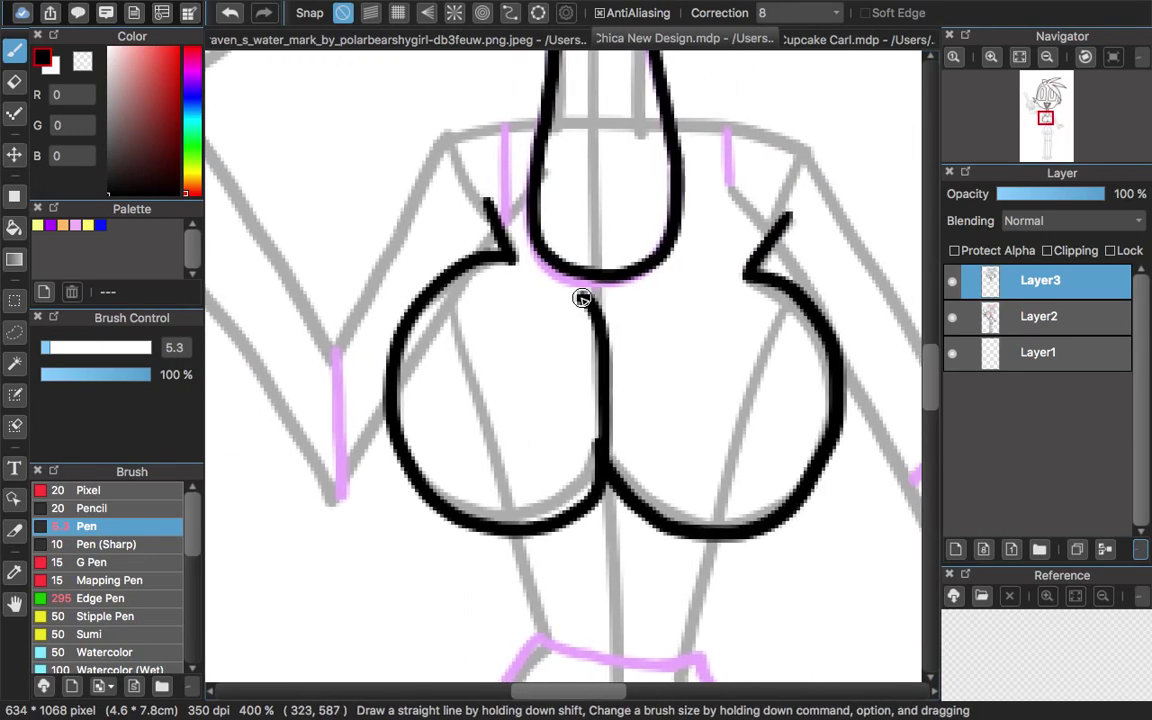
pyautogui.hscroll(-4, 589, 156)
pyautogui.moveTo(650, 127); pyautogui.dragTo(536, 350)
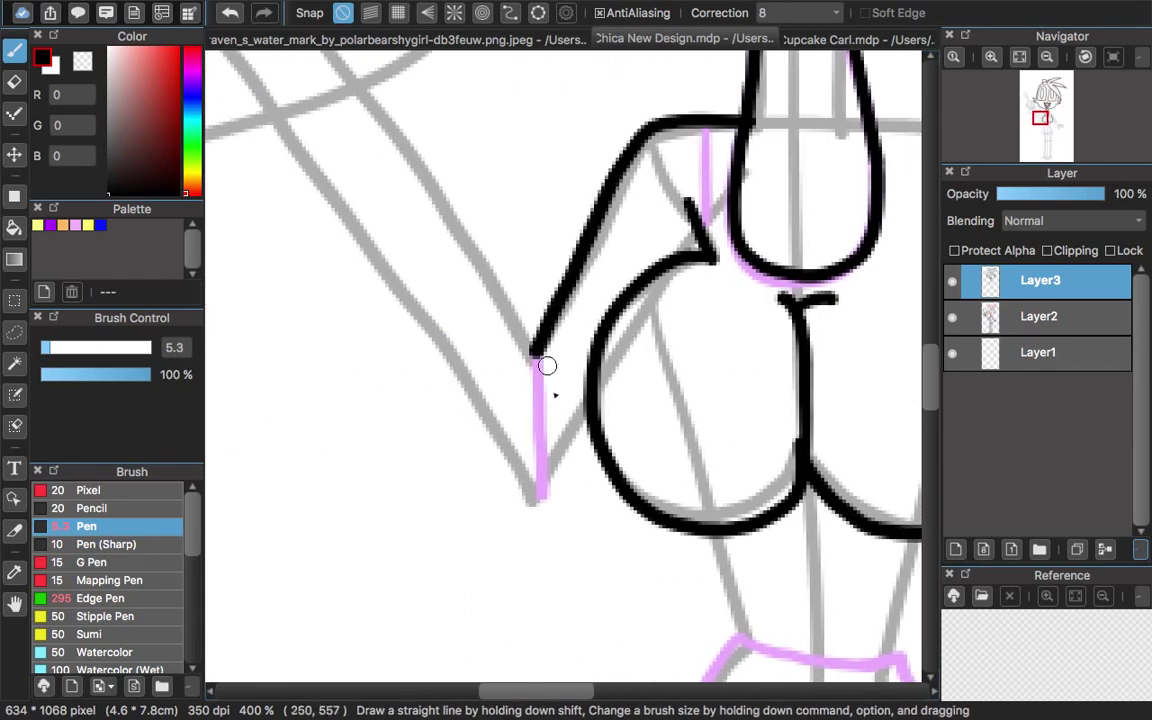
pyautogui.moveTo(536, 428); pyautogui.dragTo(534, 498)
# Ink the rounded top outline of the cupcake held beside the head
pyautogui.moveTo(528, 689); pyautogui.dragTo(479, 684)
pyautogui.moveTo(932, 369); pyautogui.dragTo(935, 315)
pyautogui.moveTo(506, 692); pyautogui.dragTo(486, 691)
pyautogui.moveTo(405, 140); pyautogui.dragTo(321, 318)
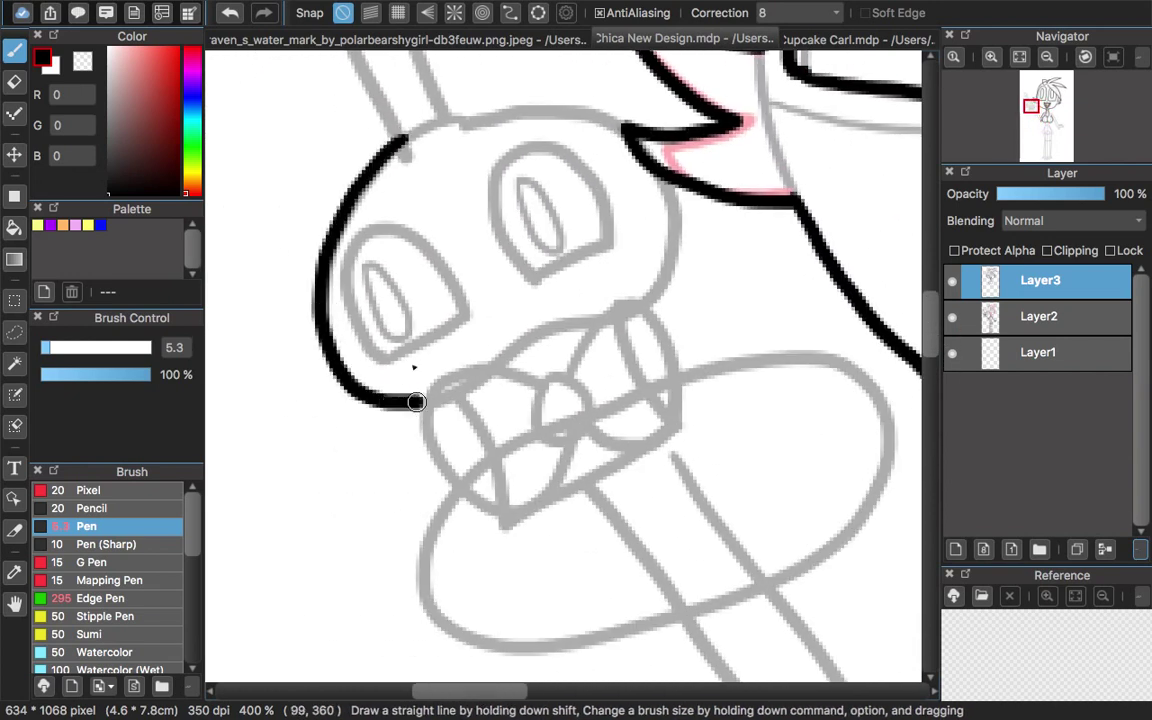
pyautogui.moveTo(398, 138); pyautogui.dragTo(522, 108)
pyautogui.click(229, 14)
# Ink the cupcake's bow tie and the oval shape beneath it
pyautogui.moveTo(557, 374); pyautogui.dragTo(585, 420)
pyautogui.moveTo(478, 366); pyautogui.dragTo(566, 462)
pyautogui.moveTo(594, 324); pyautogui.dragTo(680, 416)
pyautogui.click(234, 16)
pyautogui.moveTo(568, 380)
pyautogui.mouseDown()
pyautogui.moveTo(640, 305)
pyautogui.moveTo(587, 422)
pyautogui.mouseUp()
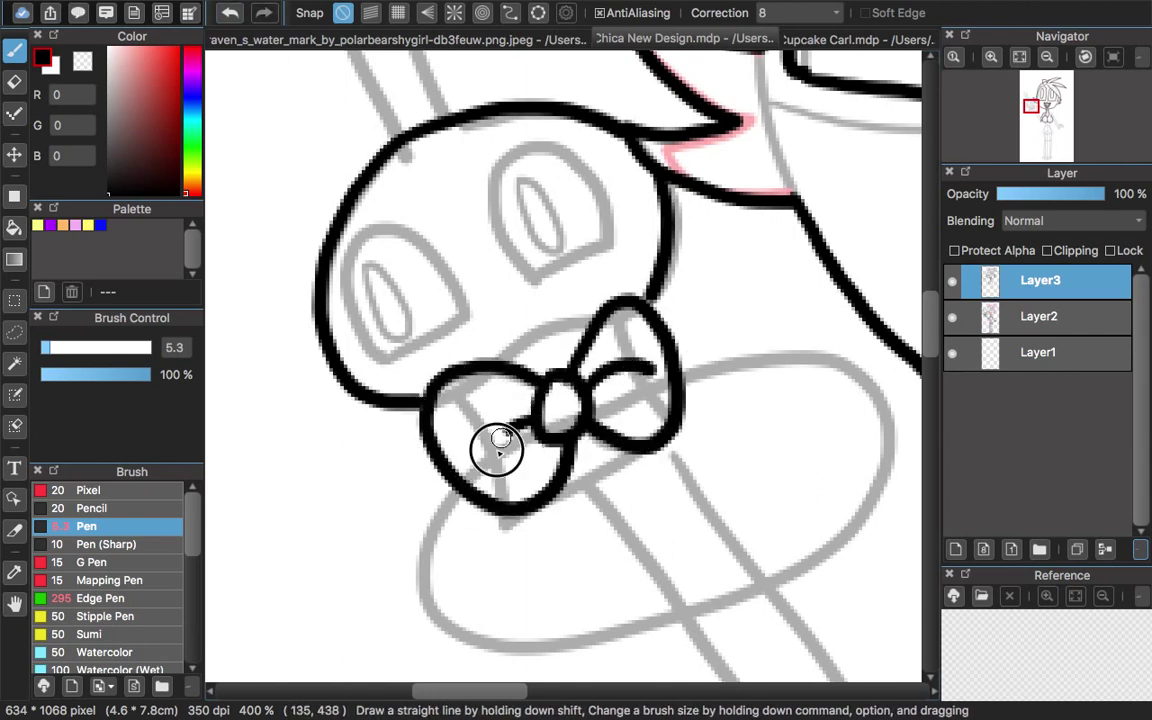
pyautogui.scroll(-5, 931, 319)
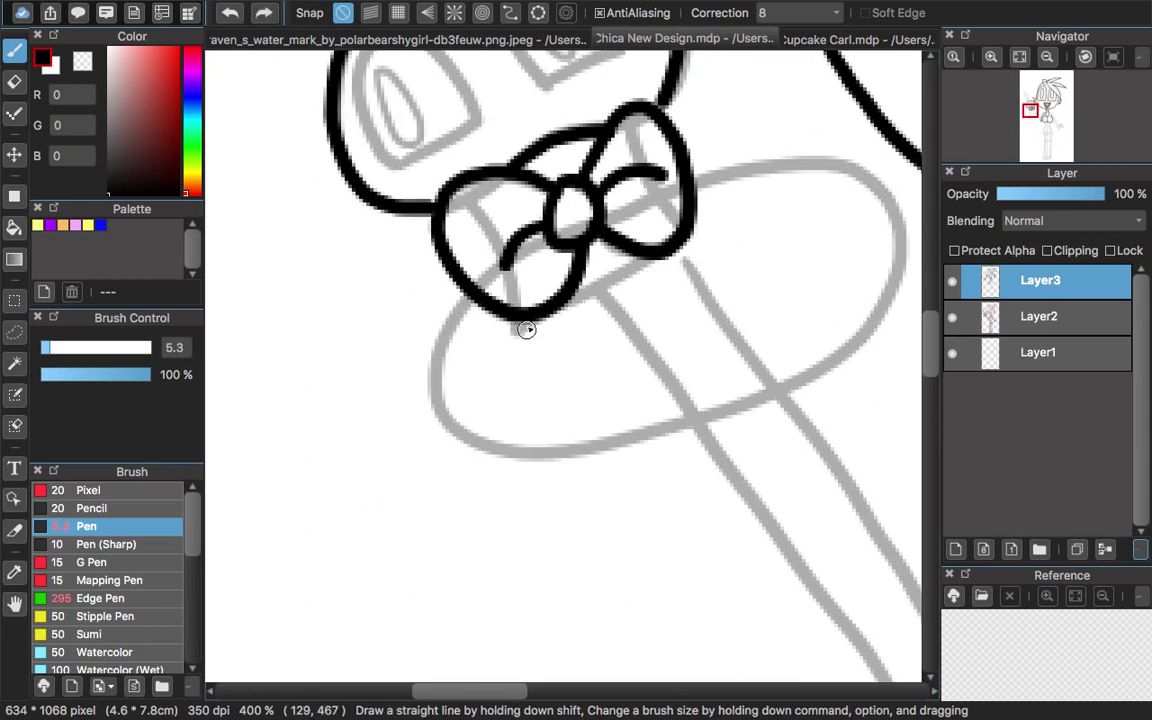
pyautogui.moveTo(436, 385)
pyautogui.mouseDown()
pyautogui.moveTo(710, 411)
pyautogui.moveTo(897, 260)
pyautogui.moveTo(690, 178)
pyautogui.mouseUp()
# Ink the upper edge of the raised forearm from the oval beneath the cupcake down to the elbow
pyautogui.hscroll(2, 500, 690)
pyautogui.moveTo(500, 692); pyautogui.dragTo(507, 692)
pyautogui.moveTo(931, 342); pyautogui.dragTo(931, 362)
pyautogui.moveTo(577, 236); pyautogui.dragTo(818, 594)
pyautogui.click(231, 14)
pyautogui.moveTo(655, 192); pyautogui.dragTo(805, 422)
pyautogui.moveTo(490, 691); pyautogui.dragTo(530, 691)
pyautogui.moveTo(930, 355); pyautogui.dragTo(930, 366)
pyautogui.click(231, 14)
pyautogui.moveTo(410, 101); pyautogui.dragTo(582, 372)
# Ink the lower edge of the raised forearm and tidy its corner at the elbow
pyautogui.click(231, 14)
pyautogui.moveTo(420, 268); pyautogui.dragTo(578, 505)
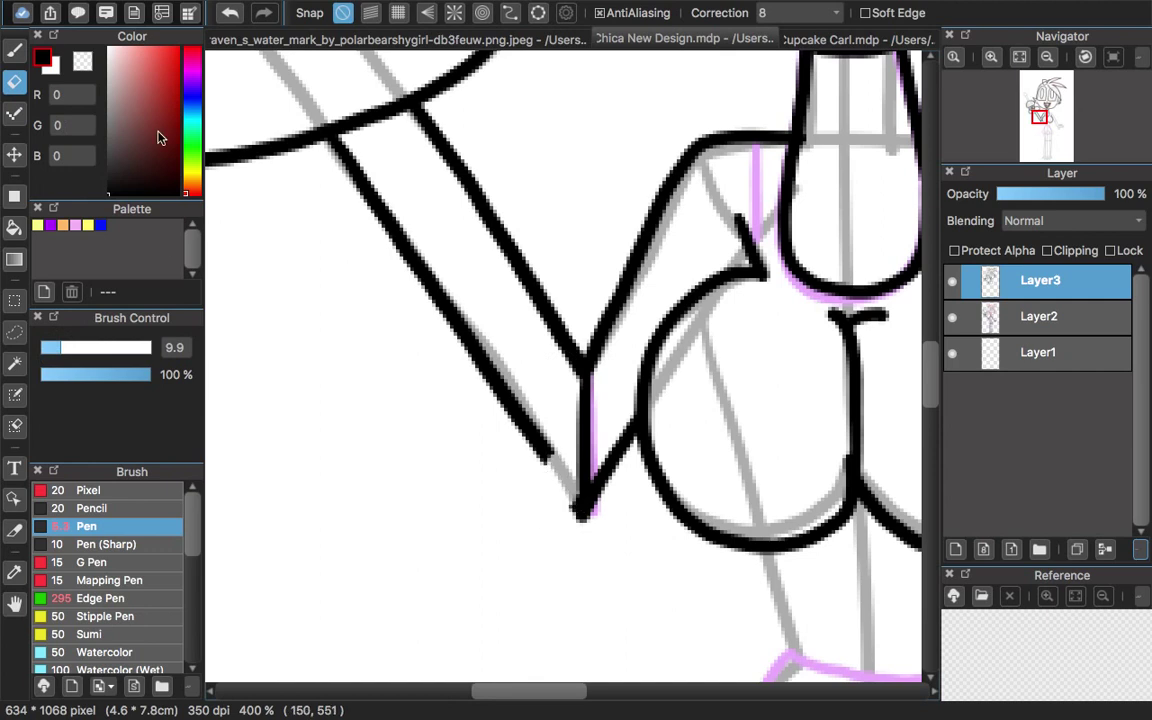
pyautogui.moveTo(560, 483); pyautogui.dragTo(583, 515)
# Ink the outlines of the cupcake's two eyes
pyautogui.click(1031, 118)
pyautogui.moveTo(507, 456)
pyautogui.mouseDown()
pyautogui.moveTo(499, 311)
pyautogui.moveTo(504, 456)
pyautogui.mouseUp()
pyautogui.moveTo(646, 381); pyautogui.dragTo(615, 267)
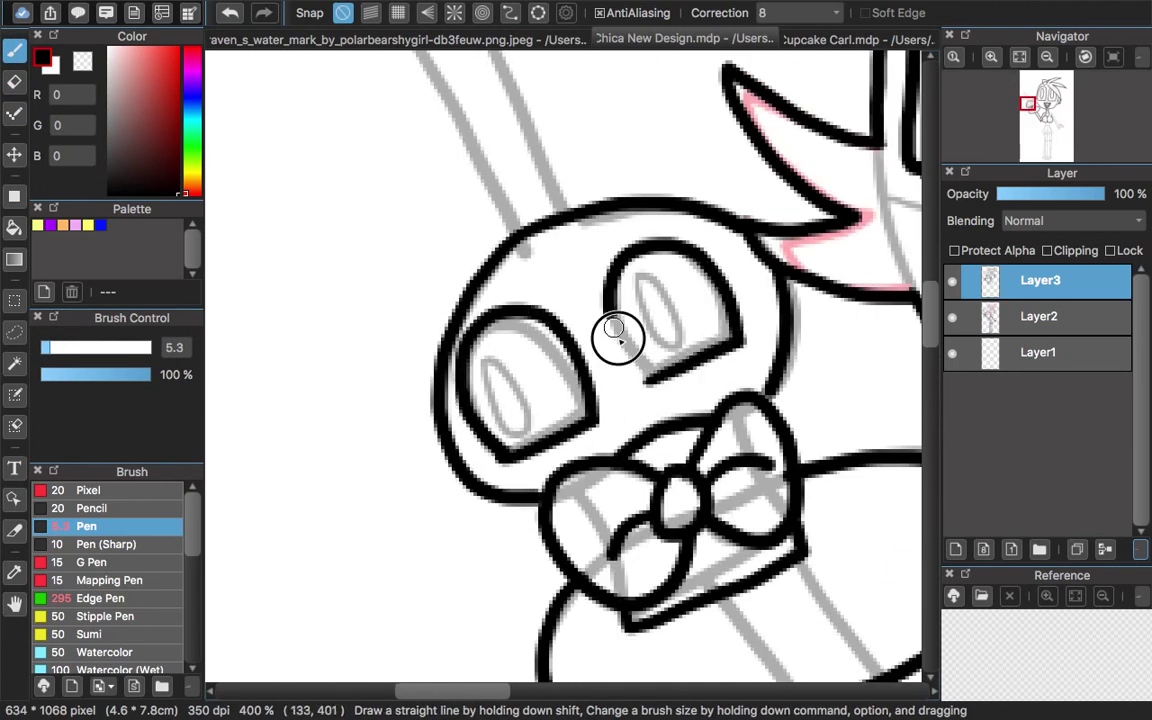
# Ink the candle on top of the cupcake and its flame
pyautogui.moveTo(930, 312); pyautogui.dragTo(931, 287)
pyautogui.moveTo(405, 228)
pyautogui.mouseDown()
pyautogui.moveTo(465, 200)
pyautogui.moveTo(561, 413)
pyautogui.moveTo(517, 430)
pyautogui.mouseUp()
pyautogui.scroll(3, 432, 195)
pyautogui.moveTo(350, 178)
pyautogui.mouseDown()
pyautogui.moveTo(411, 337)
pyautogui.moveTo(360, 180)
pyautogui.mouseUp()
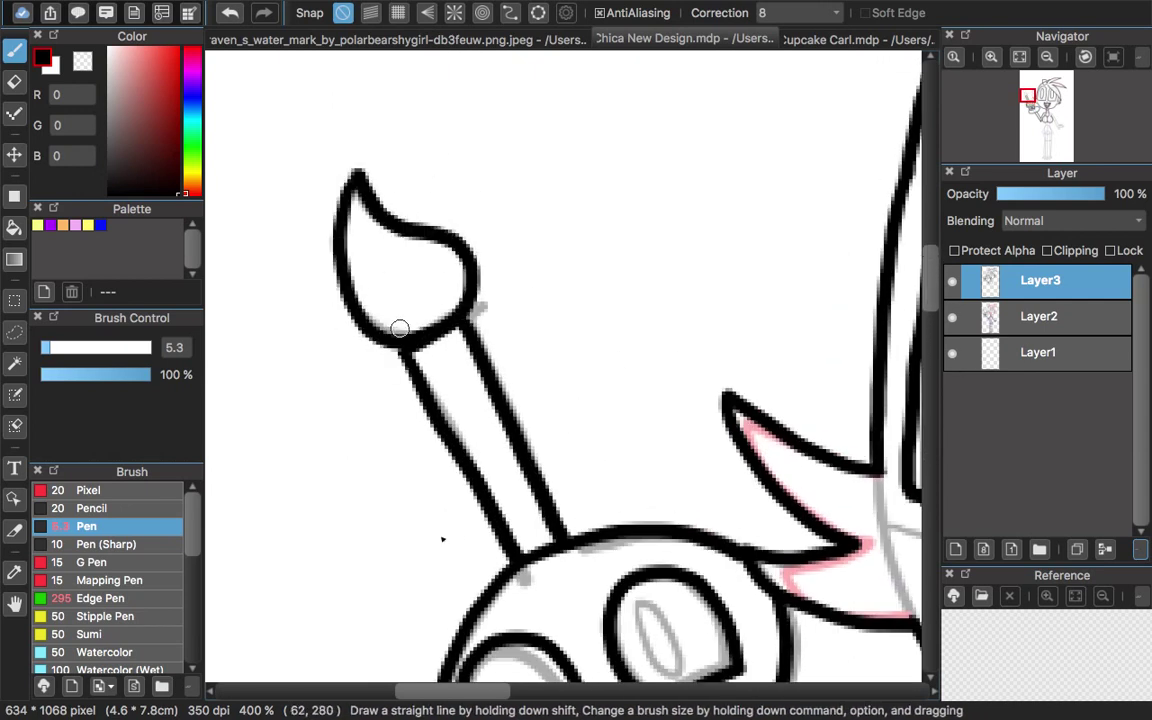
# Ink the lower edge of the right arm from the chest down to the thumb
pyautogui.scroll(-5, 613, 655)
pyautogui.moveTo(608, 690); pyautogui.dragTo(638, 690)
pyautogui.moveTo(931, 306); pyautogui.dragTo(934, 405)
pyautogui.moveTo(590, 690); pyautogui.dragTo(616, 690)
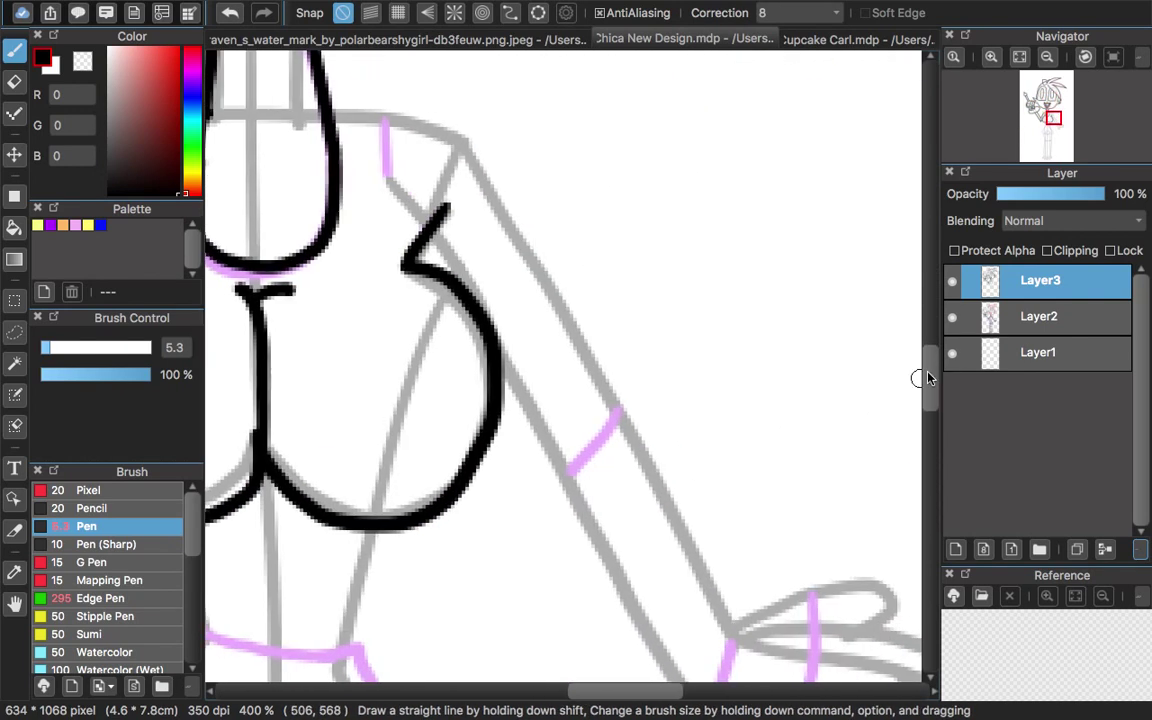
pyautogui.moveTo(930, 387); pyautogui.dragTo(930, 409)
pyautogui.moveTo(500, 160)
pyautogui.mouseDown()
pyautogui.moveTo(694, 481)
pyautogui.moveTo(771, 540)
pyautogui.mouseUp()
pyautogui.scroll(-3, 661, 579)
pyautogui.hscroll(2, 661, 579)
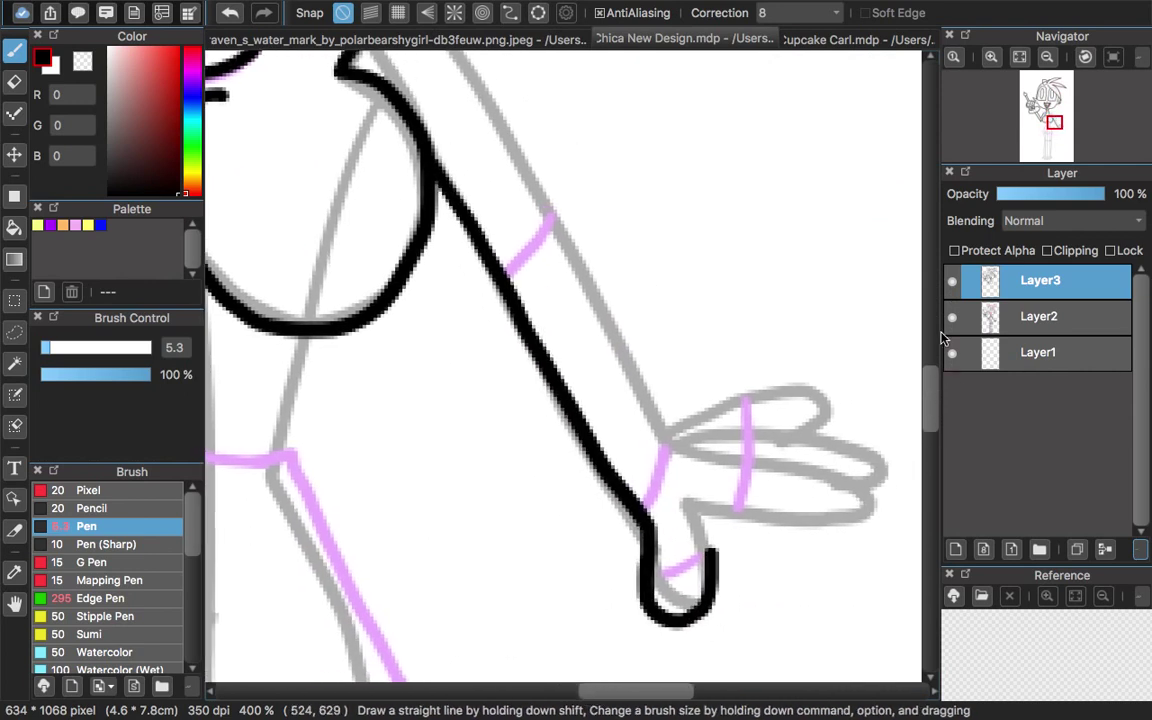
# Redraw the right forearm's lower edge down to the thumb and ink the hand's fingers
pyautogui.click(14, 82)
pyautogui.moveTo(500, 125)
pyautogui.mouseDown()
pyautogui.moveTo(656, 393)
pyautogui.moveTo(700, 420)
pyautogui.mouseUp()
pyautogui.moveTo(498, 126); pyautogui.dragTo(563, 244)
pyautogui.press('super+z')
pyautogui.moveTo(496, 123); pyautogui.dragTo(605, 340)
pyautogui.press('super+z')
pyautogui.moveTo(496, 124); pyautogui.dragTo(540, 300)
pyautogui.press('super+z')
pyautogui.moveTo(549, 228)
pyautogui.mouseDown()
pyautogui.moveTo(640, 380)
pyautogui.moveTo(800, 363)
pyautogui.moveTo(681, 282)
pyautogui.moveTo(708, 260)
pyautogui.mouseUp()
pyautogui.moveTo(744, 223); pyautogui.dragTo(638, 230)
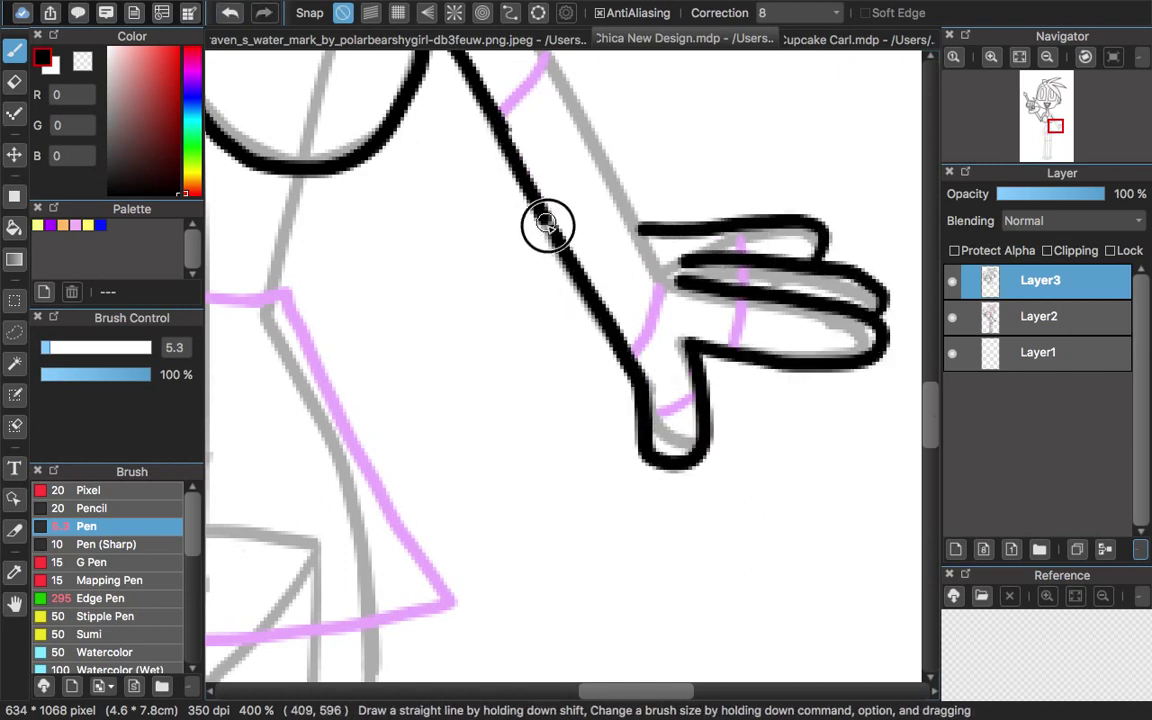
# Replace the shoulder line with the strap beside the bib and ink the right arm's upper edge down to the hand
pyautogui.scroll(10, 931, 380)
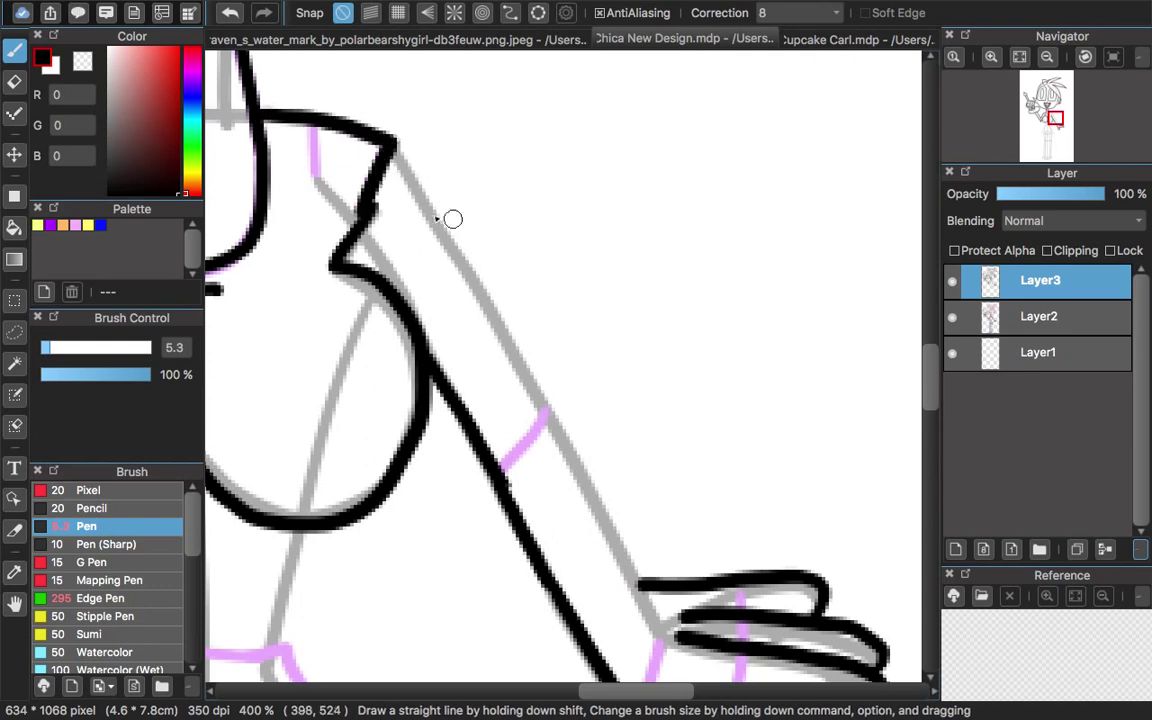
pyautogui.press('super+z')
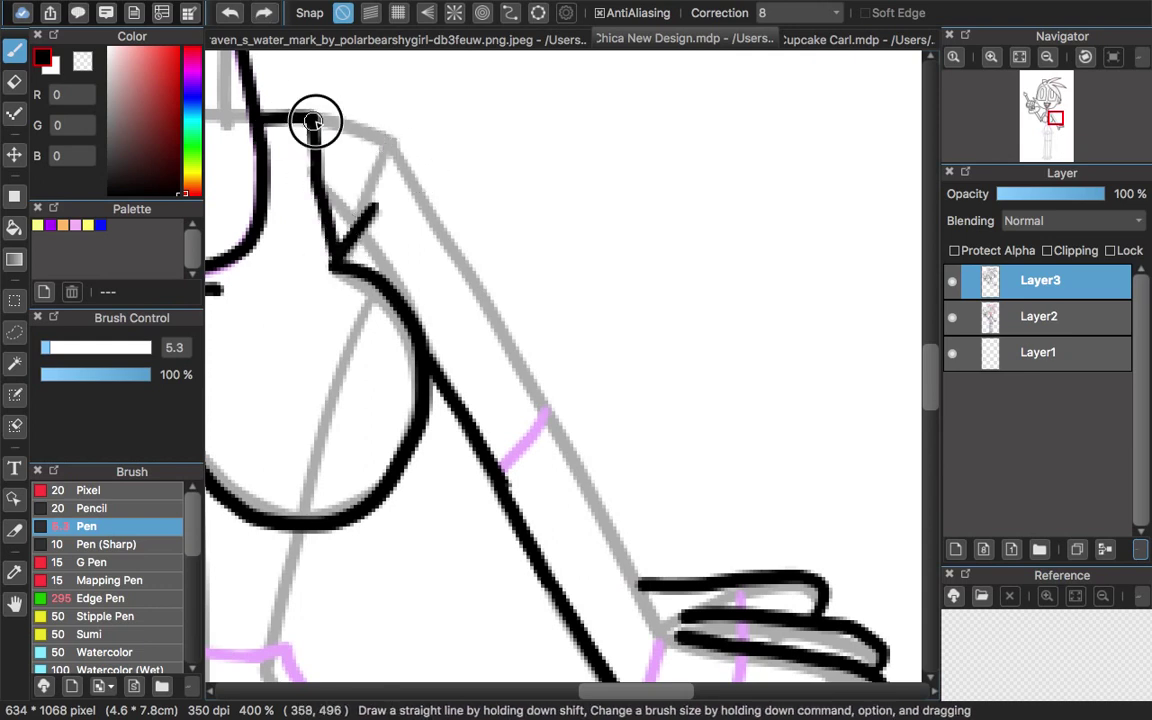
pyautogui.scroll(-5, 931, 381)
pyautogui.moveTo(445, 46); pyautogui.dragTo(627, 365)
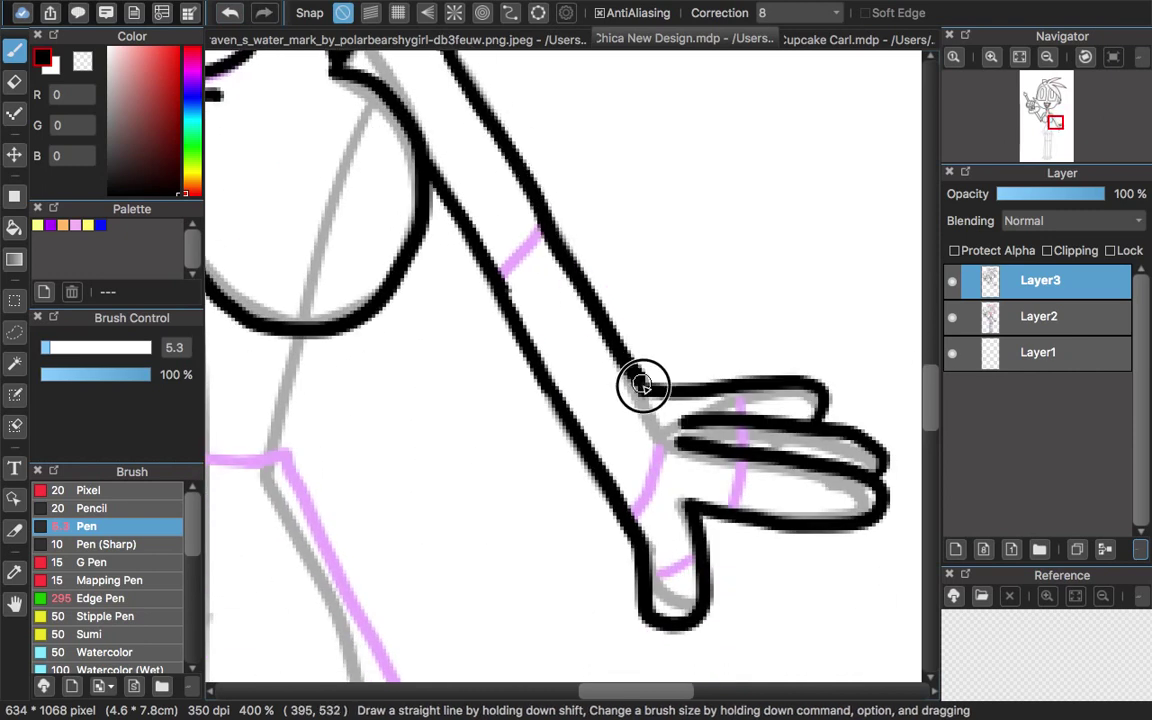
# Ink the joint line across the thumb and the slightly curved waistline at the top of the skirt
pyautogui.moveTo(694, 561); pyautogui.dragTo(652, 577)
pyautogui.moveTo(588, 693); pyautogui.dragTo(492, 693)
pyautogui.moveTo(928, 381); pyautogui.dragTo(928, 396)
pyautogui.scroll(-4, 933, 409)
pyautogui.hscroll(3, 933, 409)
pyautogui.moveTo(560, 125)
pyautogui.mouseDown()
pyautogui.moveTo(458, 285)
pyautogui.moveTo(647, 483)
pyautogui.moveTo(802, 342)
pyautogui.moveTo(702, 148)
pyautogui.mouseUp()
pyautogui.press('super+z')
pyautogui.moveTo(558, 118)
pyautogui.mouseDown()
pyautogui.moveTo(488, 468)
pyautogui.moveTo(805, 352)
pyautogui.moveTo(702, 148)
pyautogui.mouseUp()
pyautogui.press('super+z')
pyautogui.moveTo(558, 122)
pyautogui.mouseDown()
pyautogui.moveTo(389, 416)
pyautogui.moveTo(823, 458)
pyautogui.moveTo(658, 156)
pyautogui.moveTo(702, 150)
pyautogui.mouseUp()
# Ink the outer edge of the left leg from the skirt hem past the knee down to the ankle
pyautogui.moveTo(931, 418); pyautogui.dragTo(931, 458)
pyautogui.moveTo(490, 116); pyautogui.dragTo(521, 358)
pyautogui.moveTo(929, 461)
pyautogui.mouseDown()
pyautogui.moveTo(928, 497)
pyautogui.moveTo(930, 473)
pyautogui.mouseUp()
pyautogui.click(1047, 57)
pyautogui.moveTo(532, 86); pyautogui.dragTo(501, 426)
# Ink the pointed toes and the curved ankle lines of both feet
pyautogui.moveTo(930, 485); pyautogui.dragTo(931, 520)
pyautogui.moveTo(500, 350); pyautogui.dragTo(426, 443)
pyautogui.moveTo(597, 381); pyautogui.dragTo(495, 362)
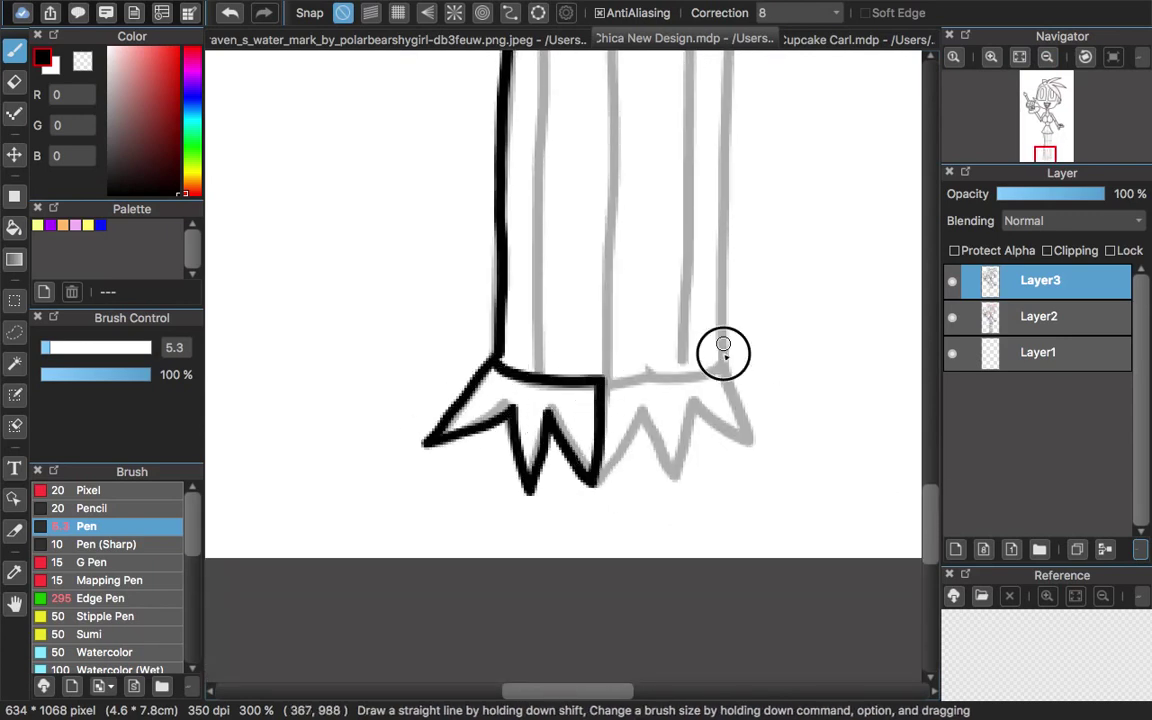
pyautogui.moveTo(722, 342); pyautogui.dragTo(688, 432)
pyautogui.moveTo(617, 452); pyautogui.dragTo(596, 484)
pyautogui.moveTo(603, 383); pyautogui.dragTo(722, 361)
# Ink the outer edge of the right leg down to the ankle, redrawing its lower section
pyautogui.moveTo(931, 497); pyautogui.dragTo(931, 442)
pyautogui.moveTo(738, 135)
pyautogui.mouseDown()
pyautogui.moveTo(741, 270)
pyautogui.moveTo(724, 345)
pyautogui.mouseUp()
pyautogui.moveTo(932, 455); pyautogui.dragTo(935, 478)
pyautogui.moveTo(724, 111)
pyautogui.mouseDown()
pyautogui.moveTo(727, 372)
pyautogui.moveTo(728, 149)
pyautogui.moveTo(727, 287)
pyautogui.mouseUp()
pyautogui.click(230, 13)
pyautogui.moveTo(937, 491); pyautogui.dragTo(937, 505)
pyautogui.moveTo(729, 173); pyautogui.dragTo(729, 174)
pyautogui.moveTo(722, 376); pyautogui.dragTo(723, 487)
# Ink the dividing line between the legs and a line across both lower legs
pyautogui.click(1047, 57)
pyautogui.moveTo(936, 452); pyautogui.dragTo(936, 434)
pyautogui.moveTo(594, 568); pyautogui.dragTo(596, 436)
pyautogui.click(230, 13)
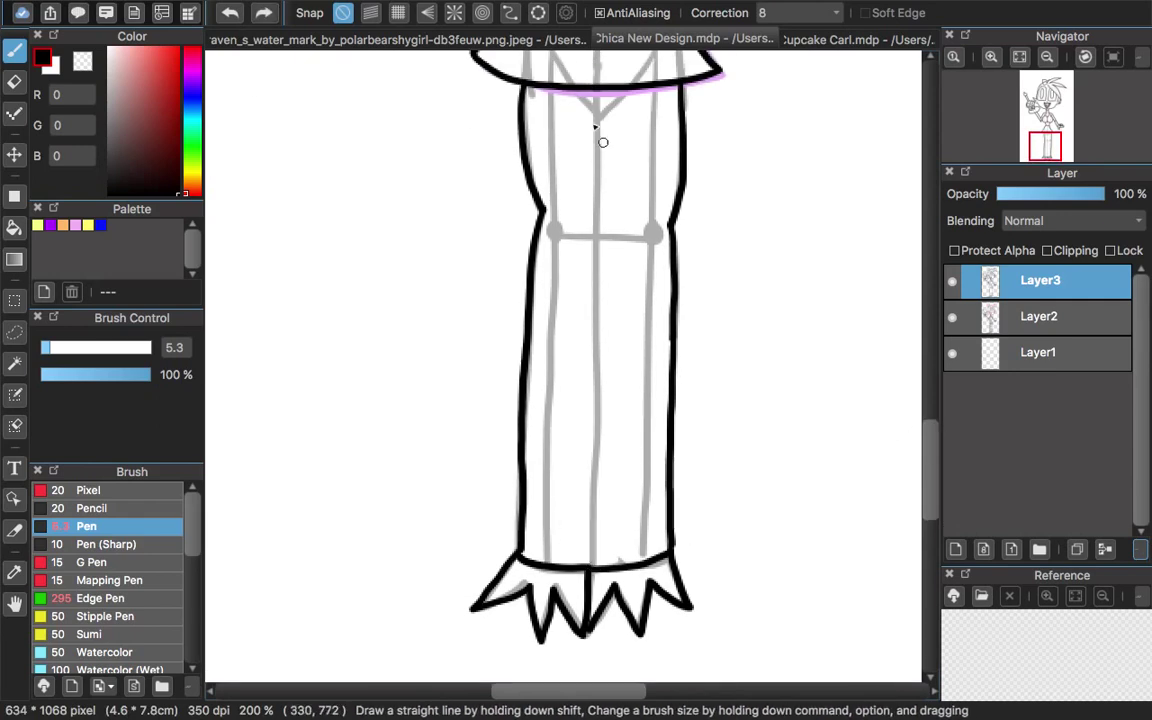
pyautogui.moveTo(597, 90); pyautogui.dragTo(592, 238)
pyautogui.moveTo(591, 551); pyautogui.dragTo(590, 567)
pyautogui.moveTo(526, 352); pyautogui.dragTo(670, 371)
# Delete the rough sketch on Layer2 and, with the Reference view closed, add a new layer above Layer3
pyautogui.click(1047, 57)
pyautogui.moveTo(928, 391); pyautogui.dragTo(923, 296)
pyautogui.click(1040, 316)
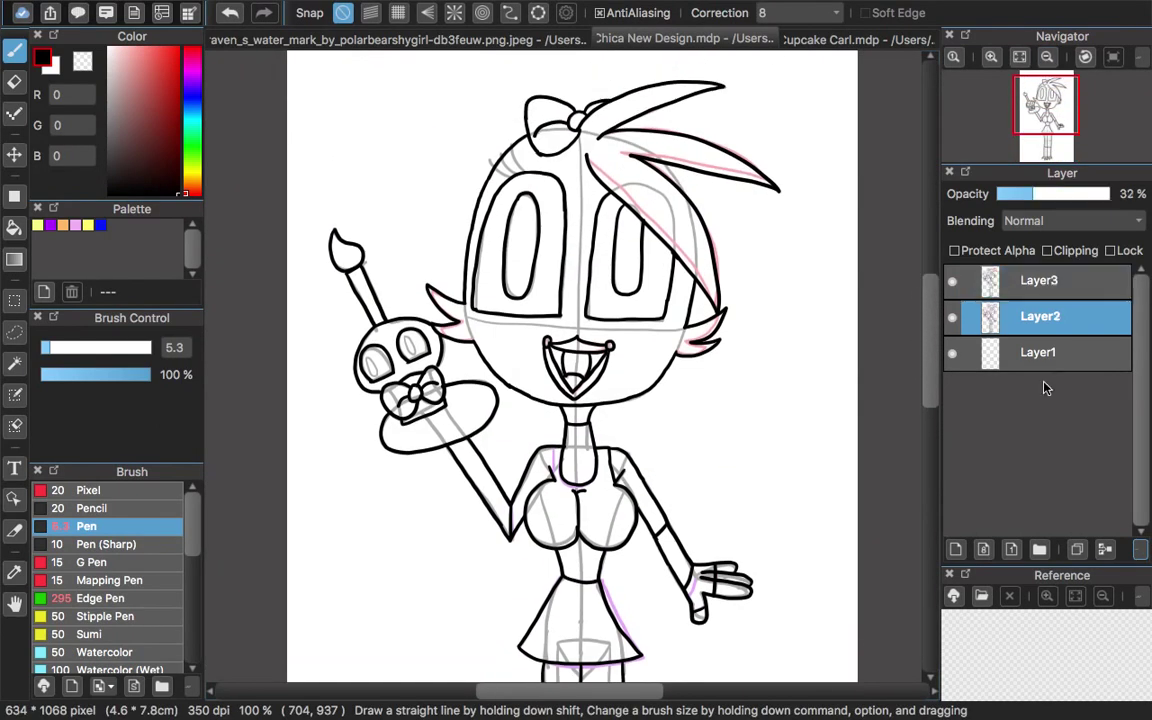
pyautogui.click(1105, 550)
pyautogui.click(230, 13)
pyautogui.click(950, 575)
pyautogui.moveTo(1112, 650); pyautogui.dragTo(1112, 650)
pyautogui.click(955, 686)
# Fill the face, hair and neck with the saved pale yellow (245, 255, 133)
pyautogui.click(14, 571)
pyautogui.click(38, 225)
pyautogui.click(14, 227)
pyautogui.click(570, 229)
pyautogui.scroll(-3, 929, 352)
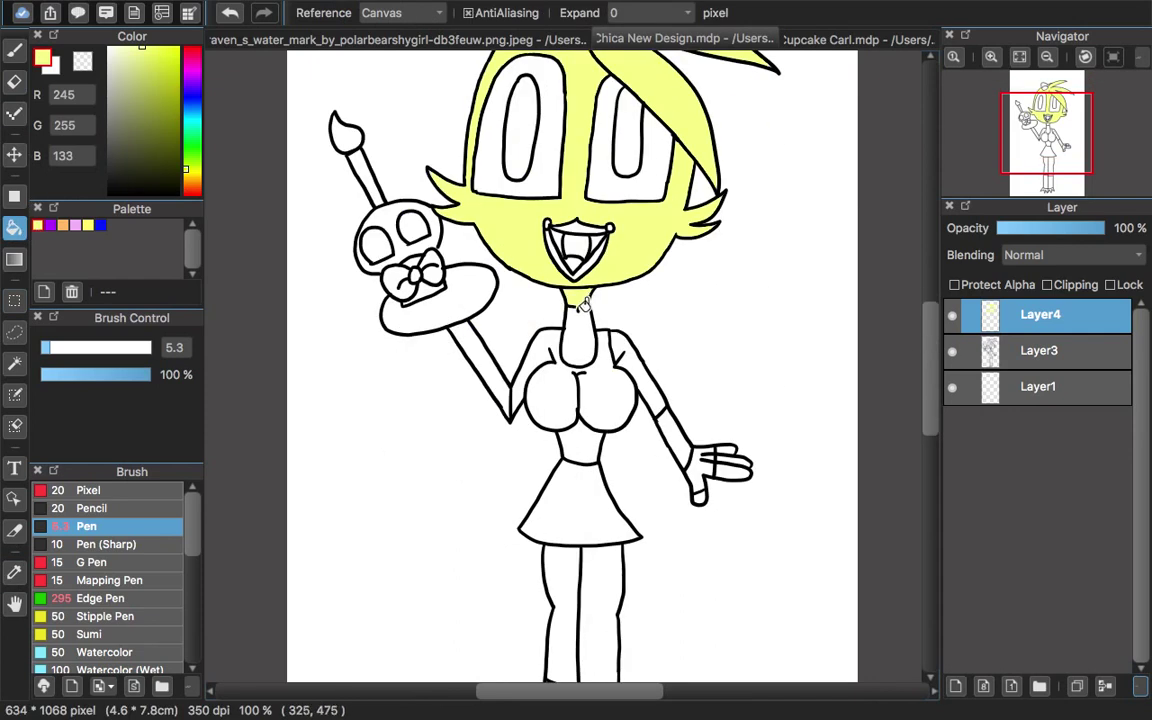
# Seal the black outline between the shoulders and the top's straps, and touch up the linework in white
pyautogui.click(527, 365)
pyautogui.press('super+z')
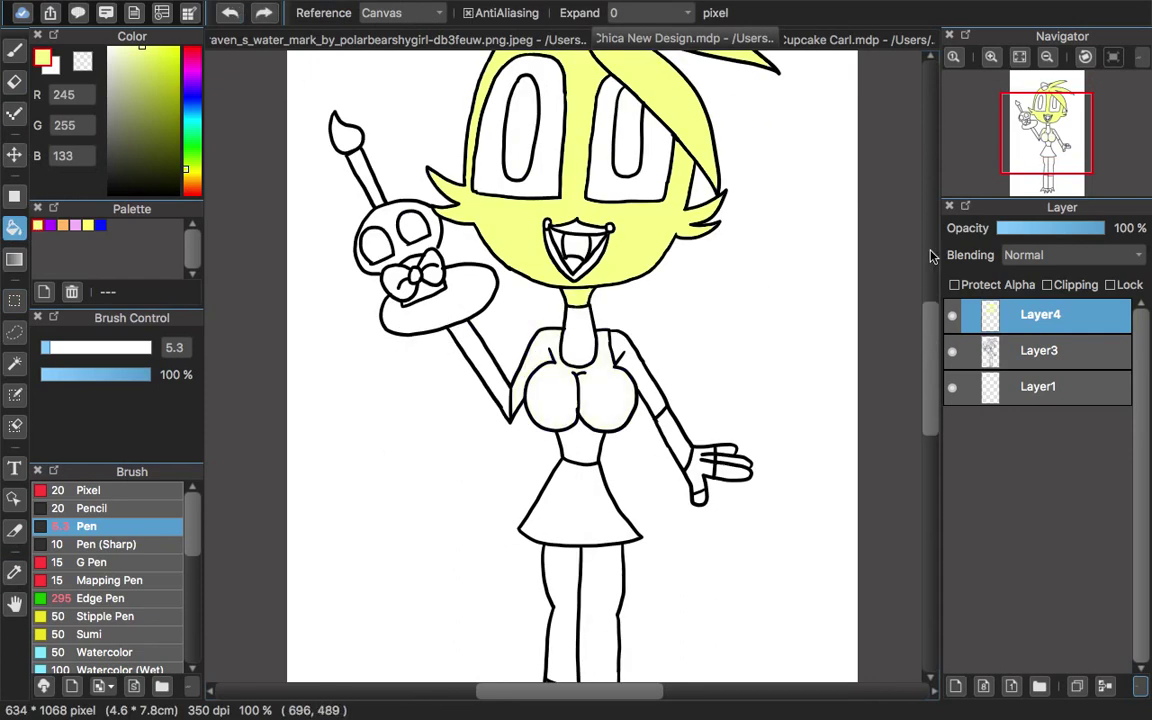
pyautogui.doubleClick(991, 57)
pyautogui.click(14, 50)
pyautogui.click(178, 194)
pyautogui.moveTo(510, 299); pyautogui.dragTo(480, 222)
pyautogui.moveTo(113, 50); pyautogui.dragTo(98, 46)
pyautogui.moveTo(814, 306)
pyautogui.mouseDown()
pyautogui.moveTo(779, 350)
pyautogui.moveTo(790, 333)
pyautogui.mouseUp()
pyautogui.doubleClick(1047, 57)
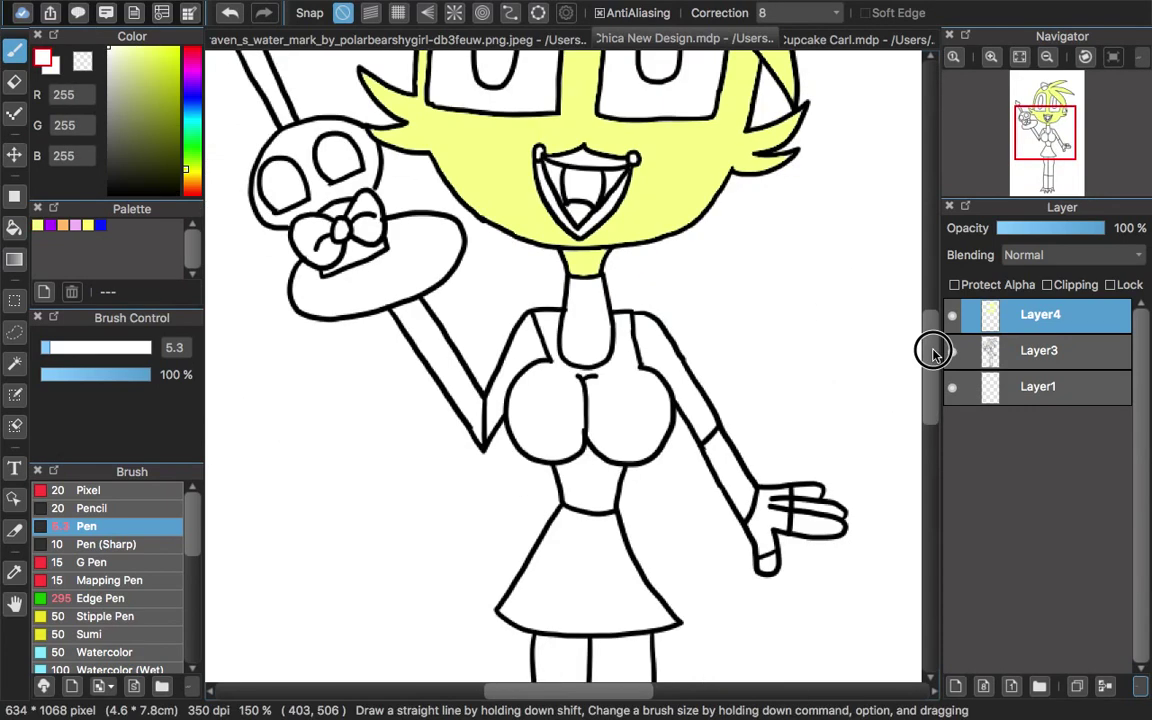
# Fill both arms and the open hand with the saved pale yellow
pyautogui.moveTo(934, 356); pyautogui.dragTo(934, 375)
pyautogui.click(15, 228)
pyautogui.click(38, 225)
pyautogui.click(440, 252)
pyautogui.click(519, 233)
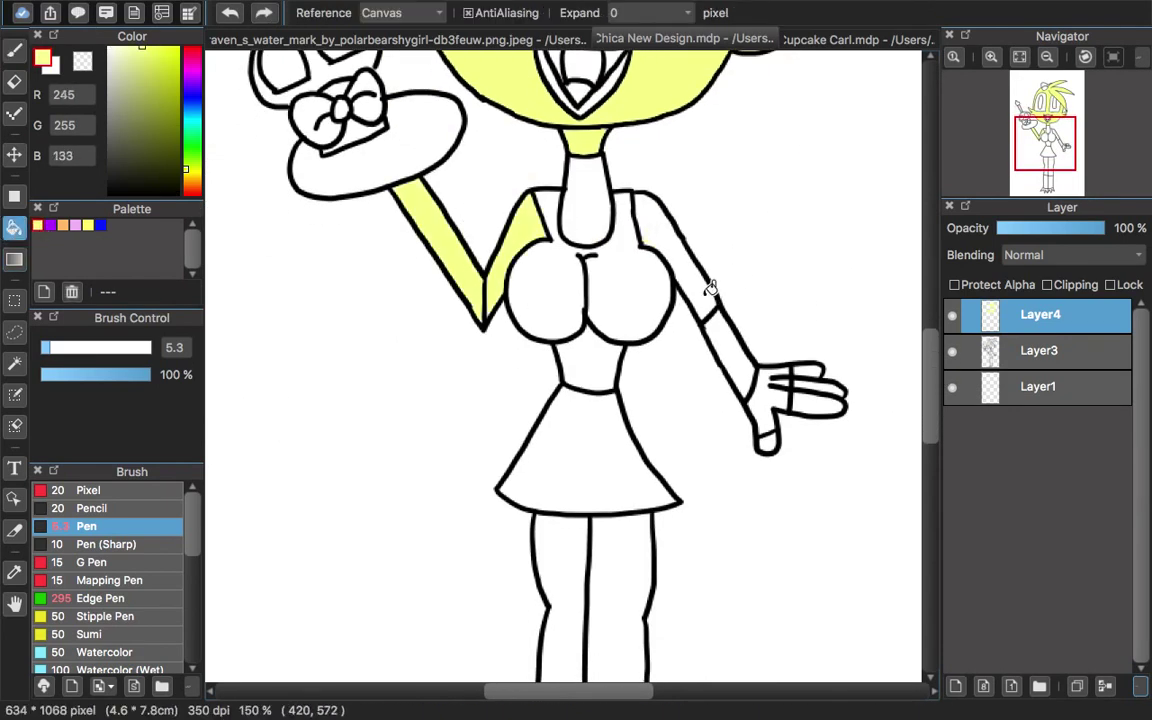
# Erase the line across the lower legs on Layer3 and ink a black line across the knees instead
pyautogui.moveTo(931, 383); pyautogui.dragTo(931, 438)
pyautogui.click(178, 194)
pyautogui.click(14, 54)
pyautogui.moveTo(549, 331); pyautogui.dragTo(643, 341)
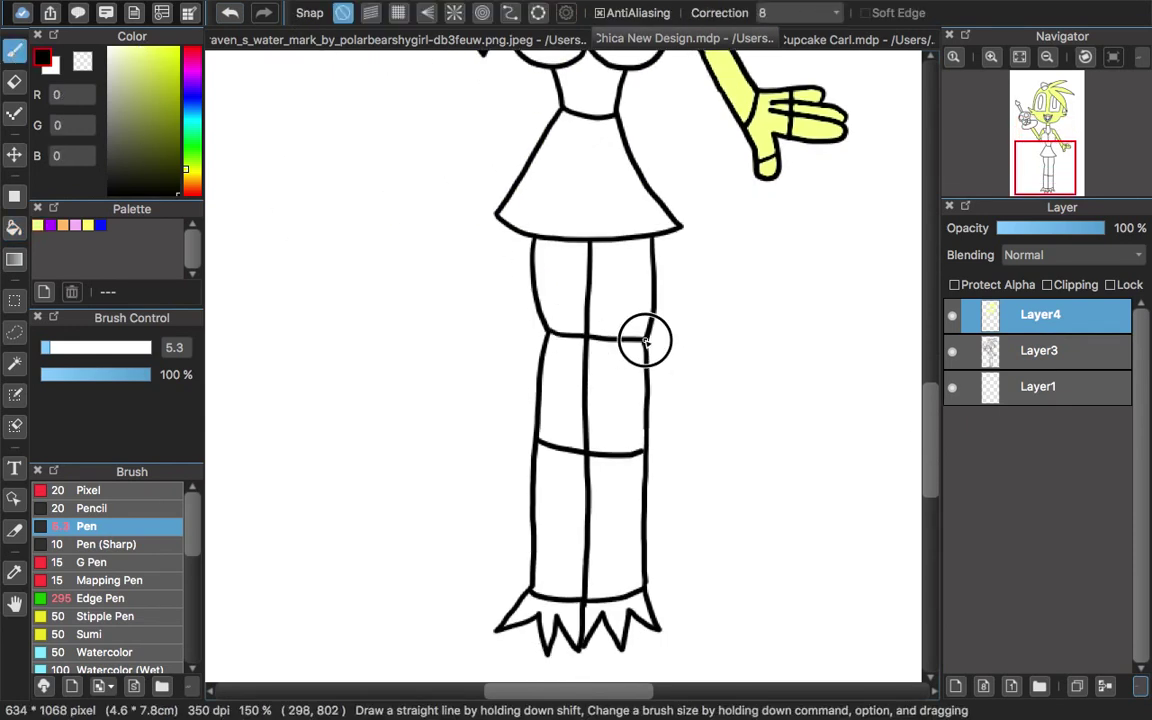
pyautogui.press('super+z')
pyautogui.click(14, 82)
pyautogui.click(985, 350)
pyautogui.click(636, 452)
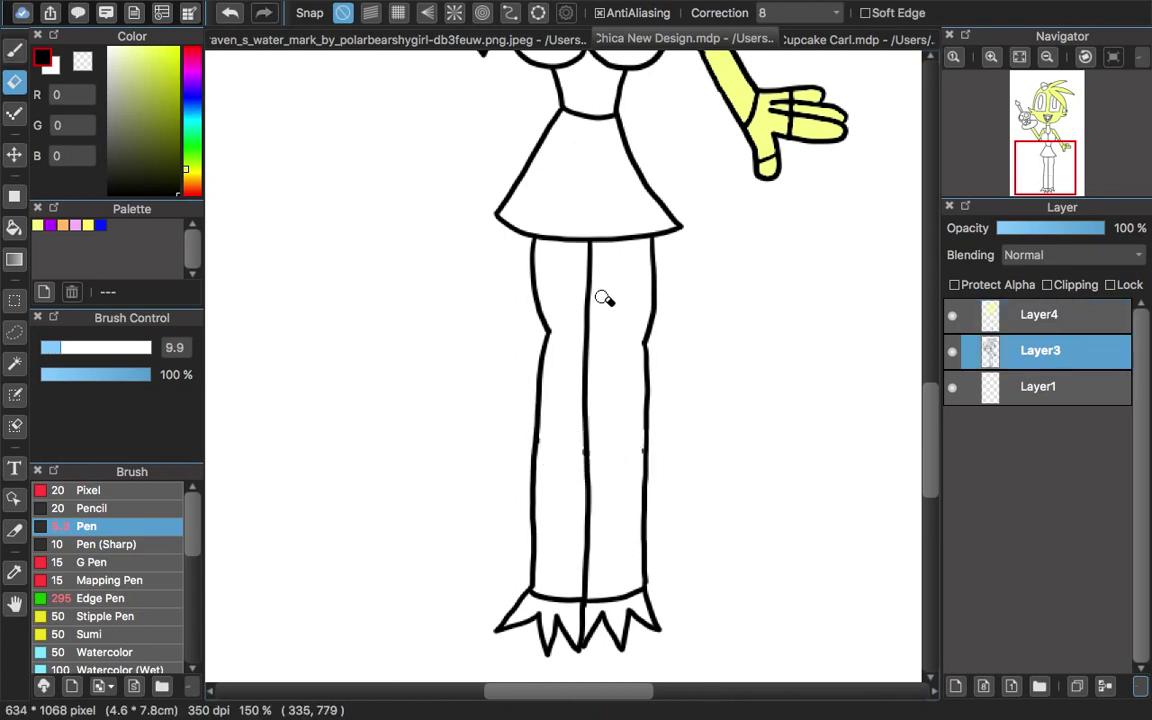
pyautogui.click(14, 58)
pyautogui.moveTo(549, 332); pyautogui.dragTo(646, 338)
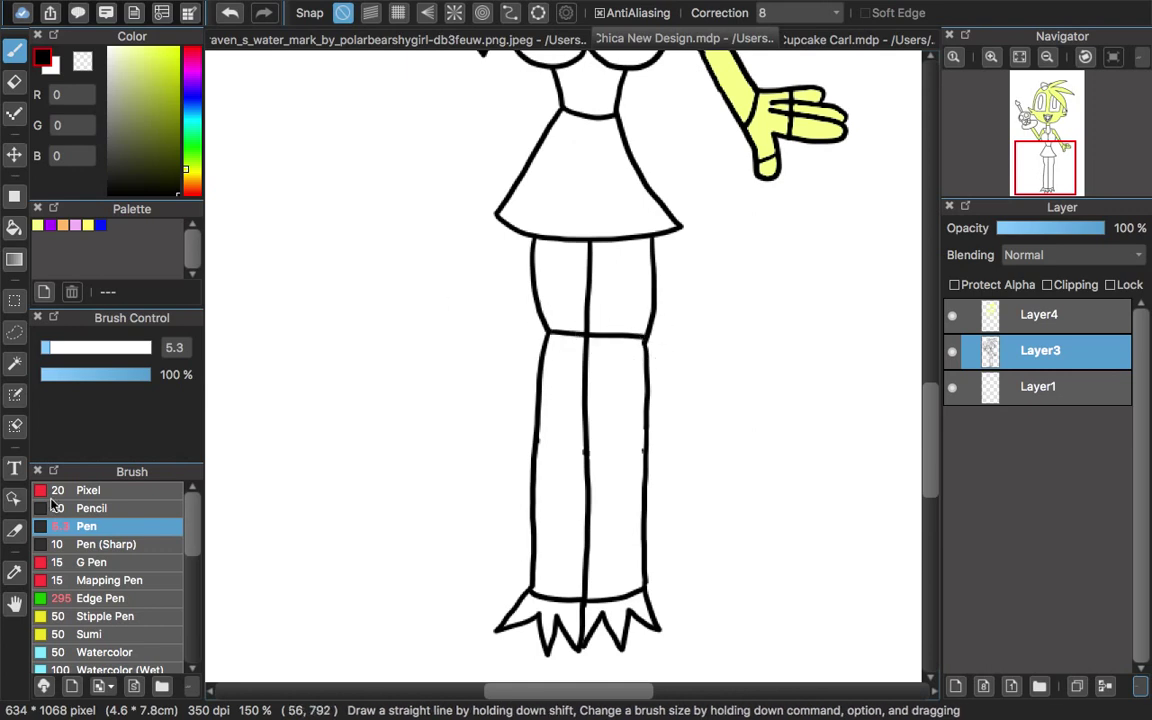
# Fill the thighs with pale yellow and the lower legs and feet with orange
pyautogui.click(38, 226)
pyautogui.click(14, 228)
pyautogui.click(618, 289)
pyautogui.click(562, 289)
pyautogui.click(618, 522)
pyautogui.click(566, 615)
pyautogui.click(618, 614)
# Fill the skirt with the saved purple and the sleeveless top with a pale lavender
pyautogui.moveTo(927, 390); pyautogui.dragTo(924, 330)
pyautogui.click(51, 225)
pyautogui.click(585, 490)
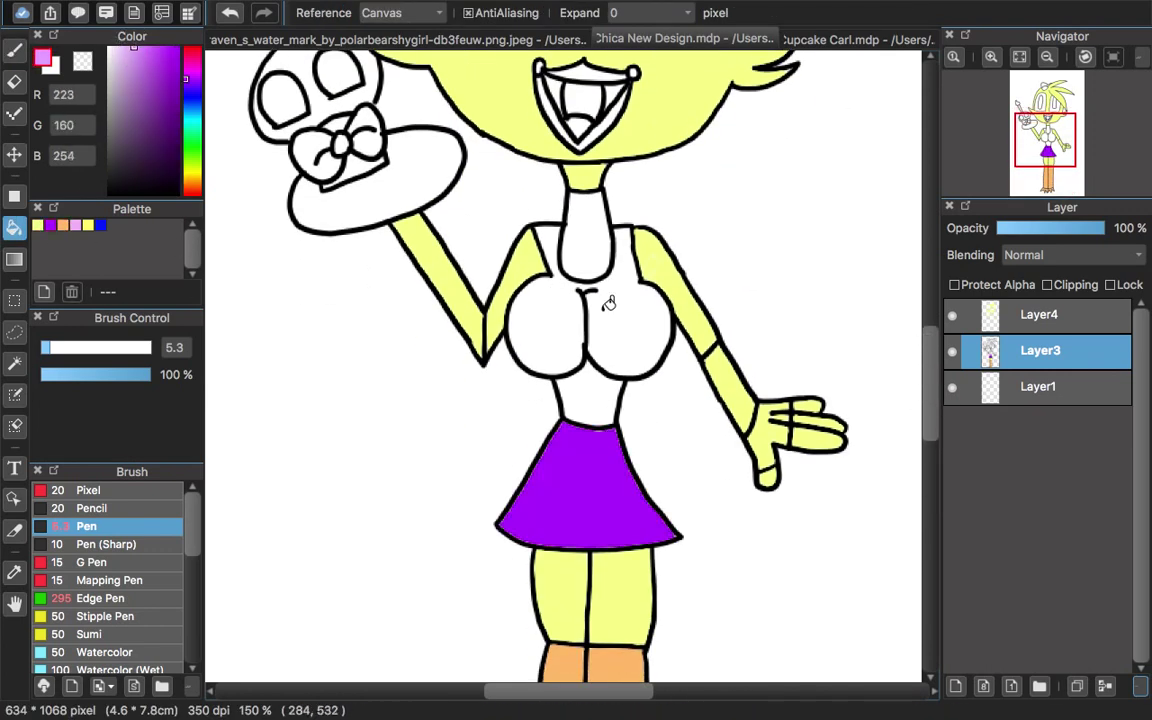
pyautogui.click(590, 300)
pyautogui.moveTo(126, 50); pyautogui.dragTo(122, 48)
pyautogui.click(230, 13)
pyautogui.click(641, 304)
# Fill the irises of both of Chica's eyes with the saved purple
pyautogui.moveTo(930, 398); pyautogui.dragTo(927, 345)
pyautogui.click(51, 225)
pyautogui.click(500, 200)
pyautogui.click(658, 210)
# Fill the upper and lower beak with orange (255, 184, 103) and paint over the unfilled corners
pyautogui.click(63, 224)
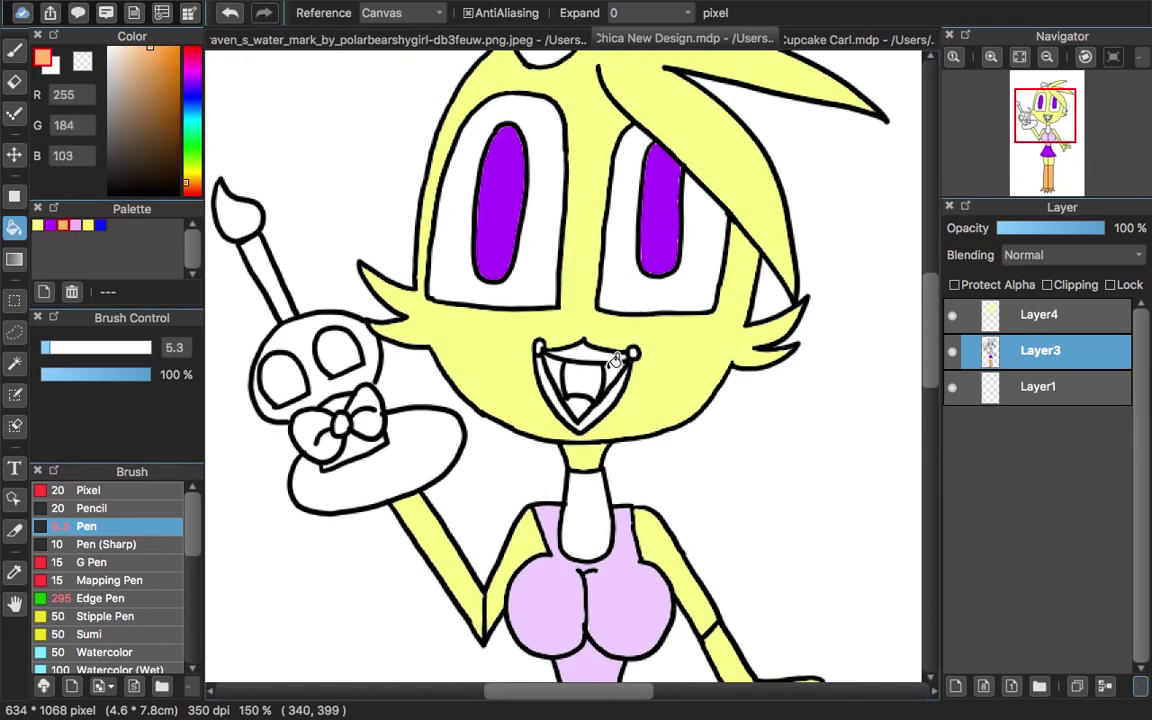
pyautogui.click(991, 57)
pyautogui.click(991, 57)
pyautogui.click(14, 51)
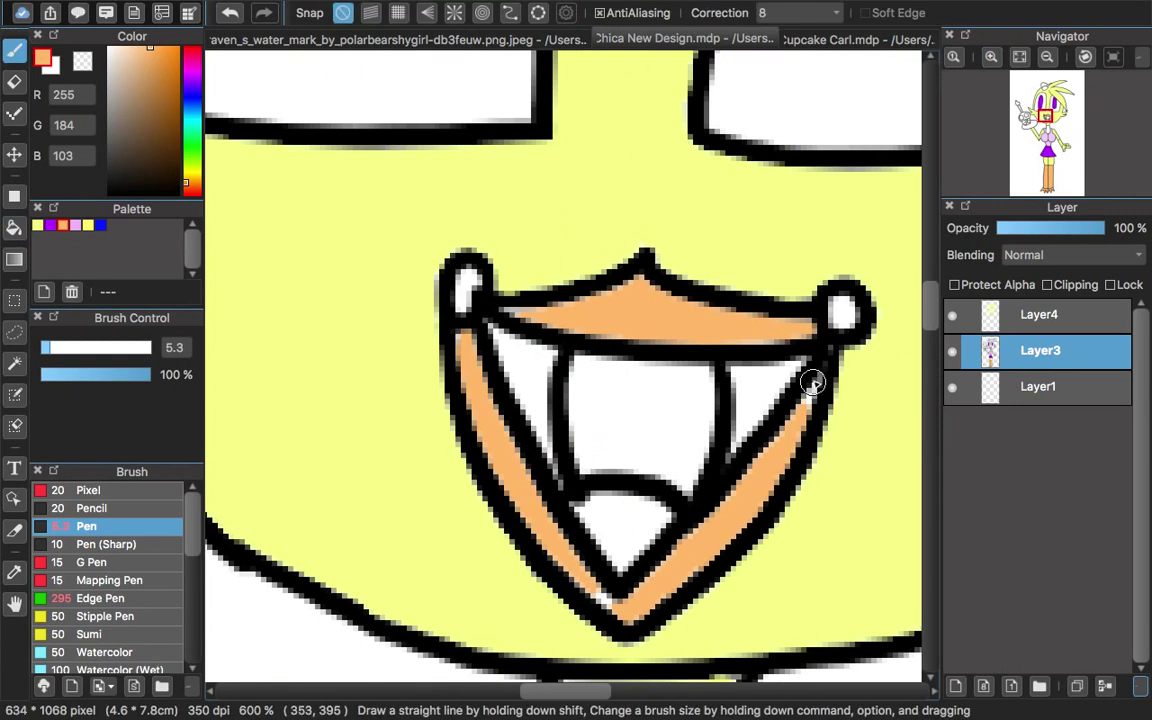
# Fill the mouth's side sections with light gray (177, 175, 172) and its center with dark gray (111, 108, 105)
pyautogui.click(112, 64)
pyautogui.press('g')
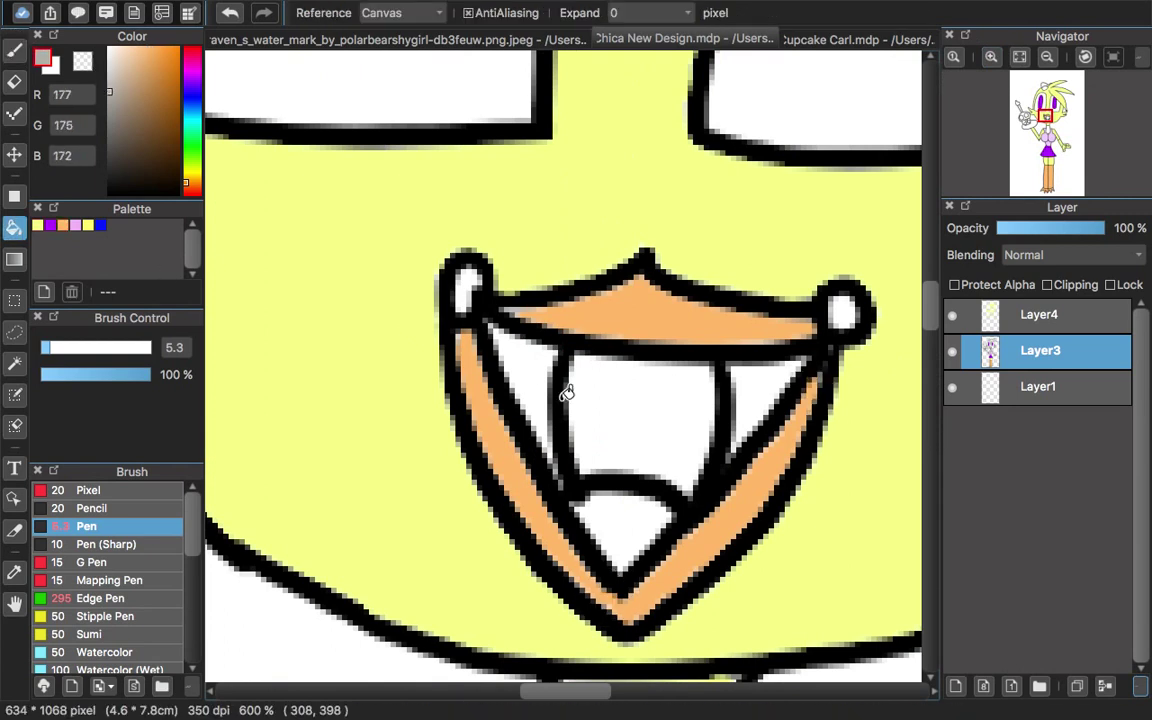
pyautogui.click(525, 395)
pyautogui.click(612, 408)
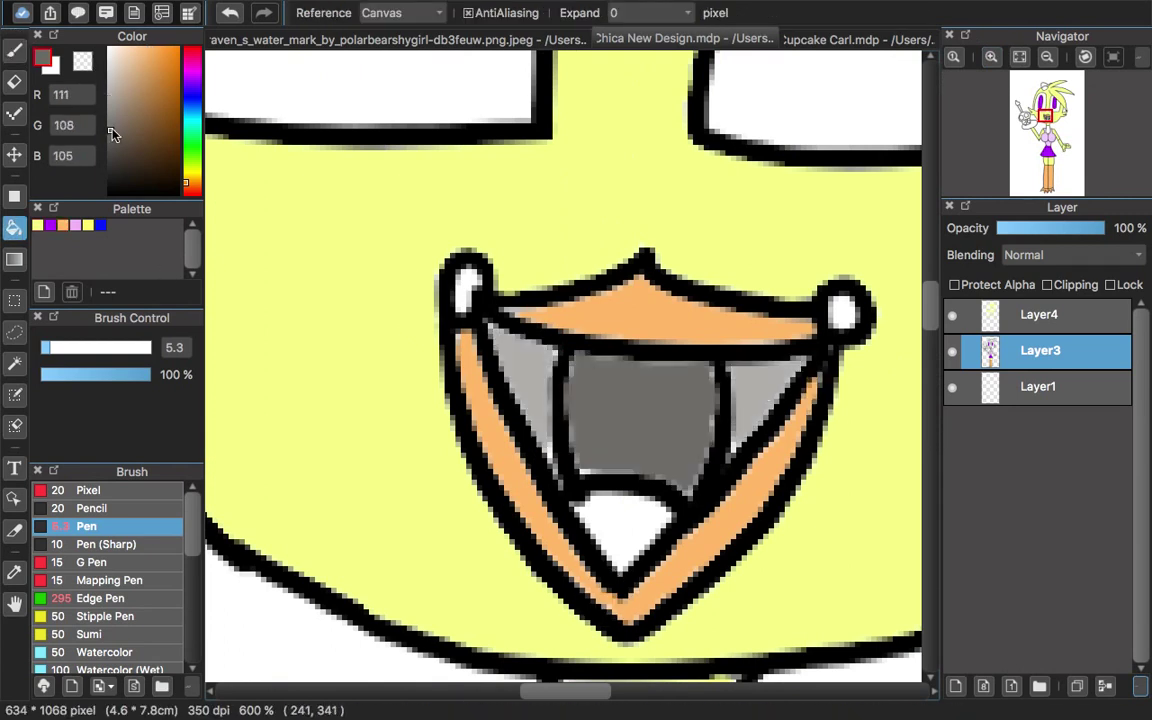
# Fill the tongue and the round knobs at the mouth corners with light gray, using Layer4 for the knobs
pyautogui.click(109, 80)
pyautogui.click(622, 527)
pyautogui.moveTo(930, 301)
pyautogui.mouseDown()
pyautogui.moveTo(930, 348)
pyautogui.moveTo(931, 286)
pyautogui.mouseUp()
pyautogui.click(1040, 315)
pyautogui.click(687, 132)
pyautogui.click(1047, 57)
pyautogui.click(703, 403)
pyautogui.click(517, 390)
# Paint a black elongated pupil inside the left eye's purple iris and add a white oval highlight near its top
pyautogui.click(991, 57)
pyautogui.moveTo(172, 186); pyautogui.dragTo(184, 233)
pyautogui.click(14, 51)
pyautogui.moveTo(391, 121); pyautogui.dragTo(411, 391)
pyautogui.press('g')
pyautogui.click(403, 396)
pyautogui.press('b')
pyautogui.click(109, 48)
pyautogui.moveTo(407, 120); pyautogui.dragTo(424, 124)
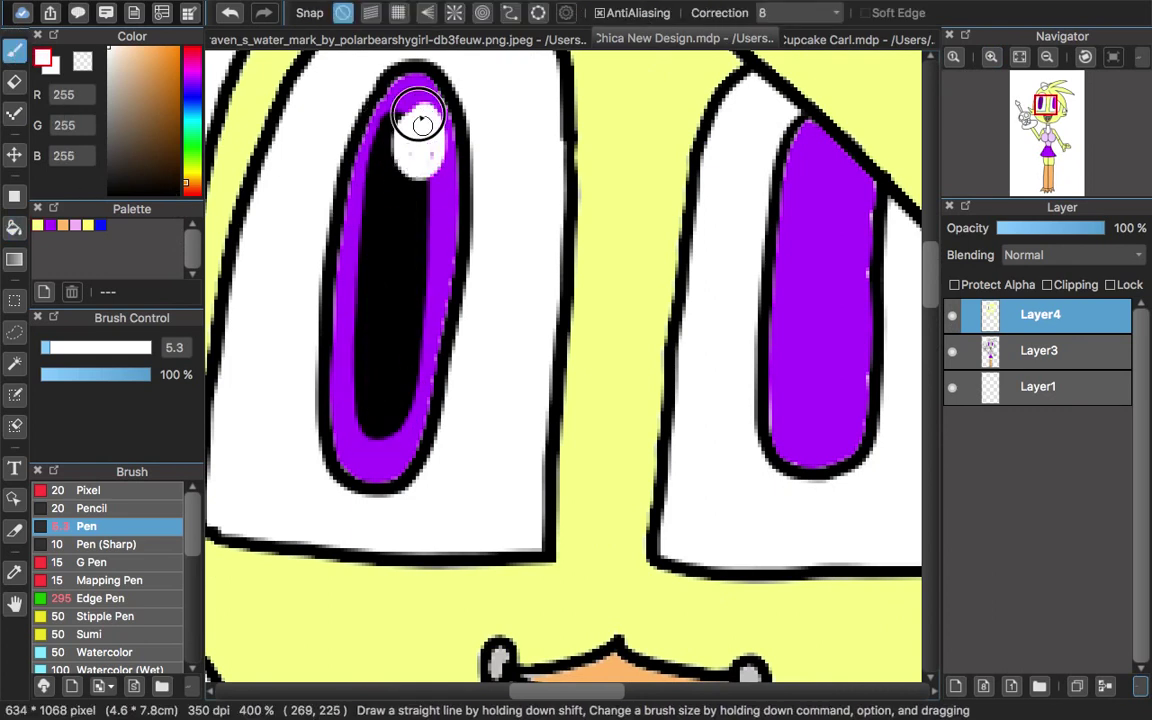
# Paint a black pupil inside the right eye's purple iris and add a white highlight
pyautogui.moveTo(574, 690); pyautogui.dragTo(617, 688)
pyautogui.click(178, 193)
pyautogui.moveTo(536, 147)
pyautogui.mouseDown()
pyautogui.moveTo(522, 345)
pyautogui.moveTo(569, 343)
pyautogui.moveTo(540, 160)
pyautogui.moveTo(533, 405)
pyautogui.moveTo(540, 167)
pyautogui.mouseUp()
pyautogui.press('super+z')
pyautogui.moveTo(563, 244)
pyautogui.mouseDown()
pyautogui.moveTo(532, 380)
pyautogui.moveTo(548, 357)
pyautogui.mouseUp()
pyautogui.press('x')
pyautogui.moveTo(558, 180); pyautogui.dragTo(562, 193)
# Ink black eyelashes at the upper outer corner of the left eye
pyautogui.click(1047, 57)
pyautogui.moveTo(1046, 140); pyautogui.dragTo(1037, 107)
pyautogui.click(178, 193)
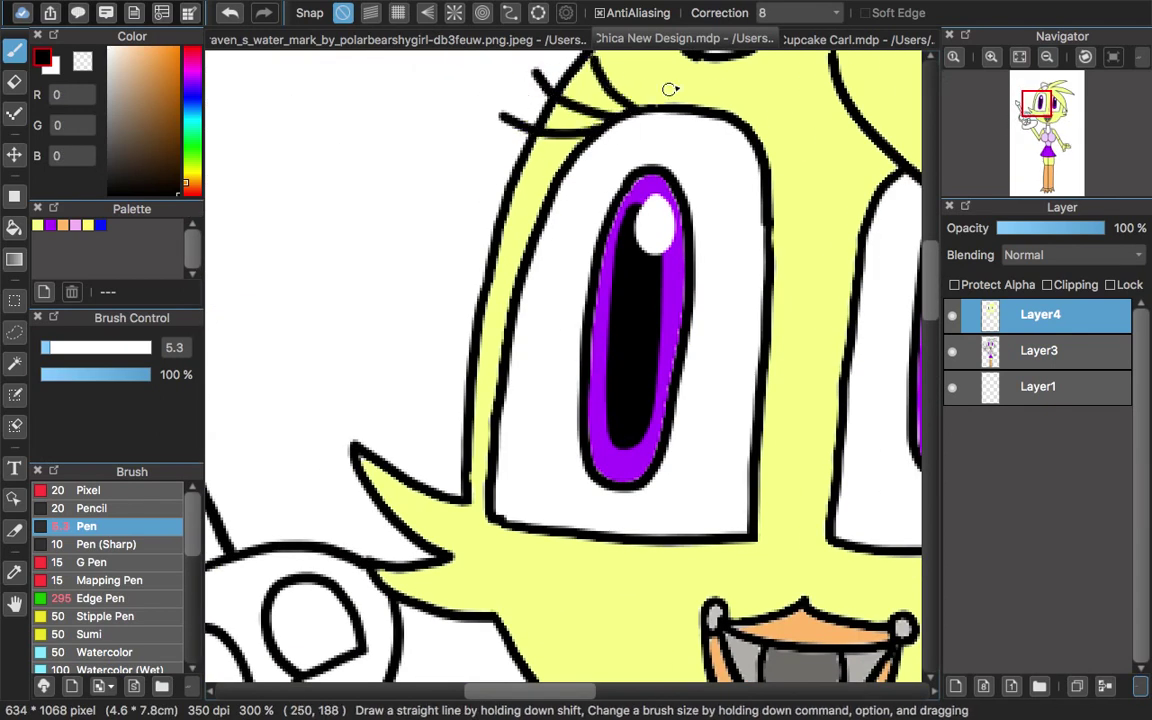
# Sample the purple of the iris and fill the hair bow with it
pyautogui.scroll(-1, 1016, 124)
pyautogui.moveTo(1016, 124); pyautogui.dragTo(1016, 122)
pyautogui.click(14, 573)
pyautogui.click(638, 342)
pyautogui.click(14, 228)
pyautogui.click(699, 142)
pyautogui.moveTo(931, 290); pyautogui.dragTo(931, 339)
# Close the gap in the cupcake's outline beside the bow tie and fill its face with pink (251, 177, 255)
pyautogui.click(991, 57)
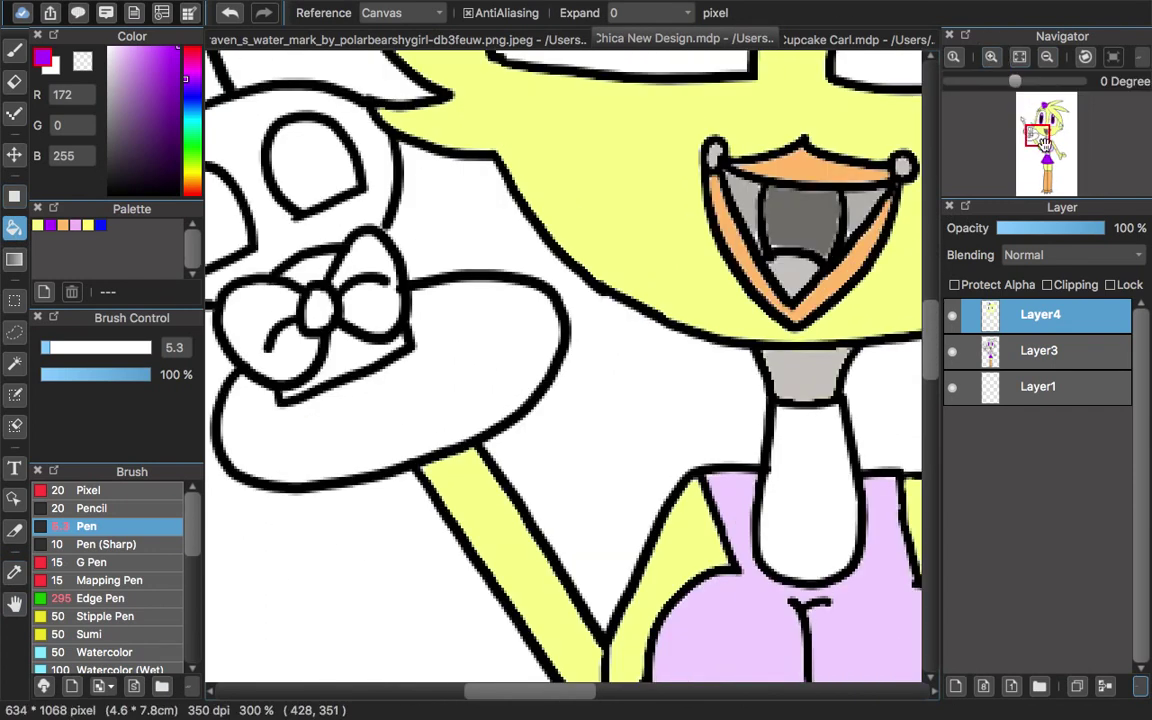
pyautogui.moveTo(1038, 135); pyautogui.dragTo(1031, 130)
pyautogui.click(178, 193)
pyautogui.click(14, 51)
pyautogui.click(76, 226)
pyautogui.press('g')
pyautogui.click(443, 280)
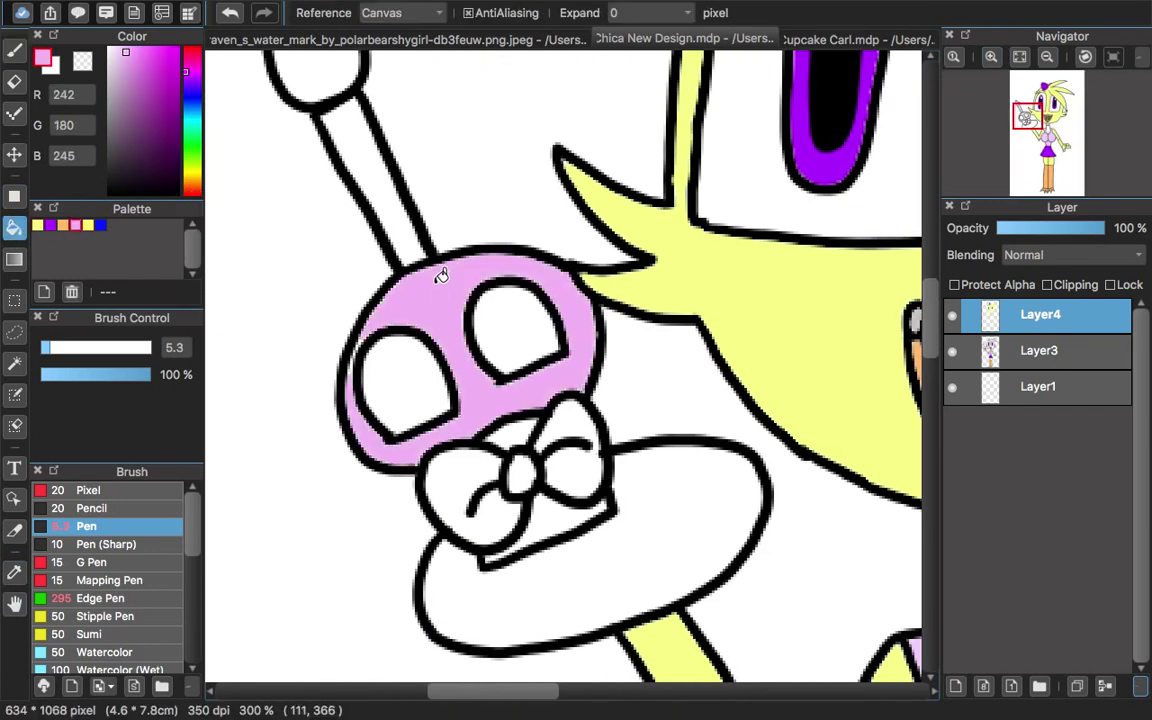
pyautogui.press('b')
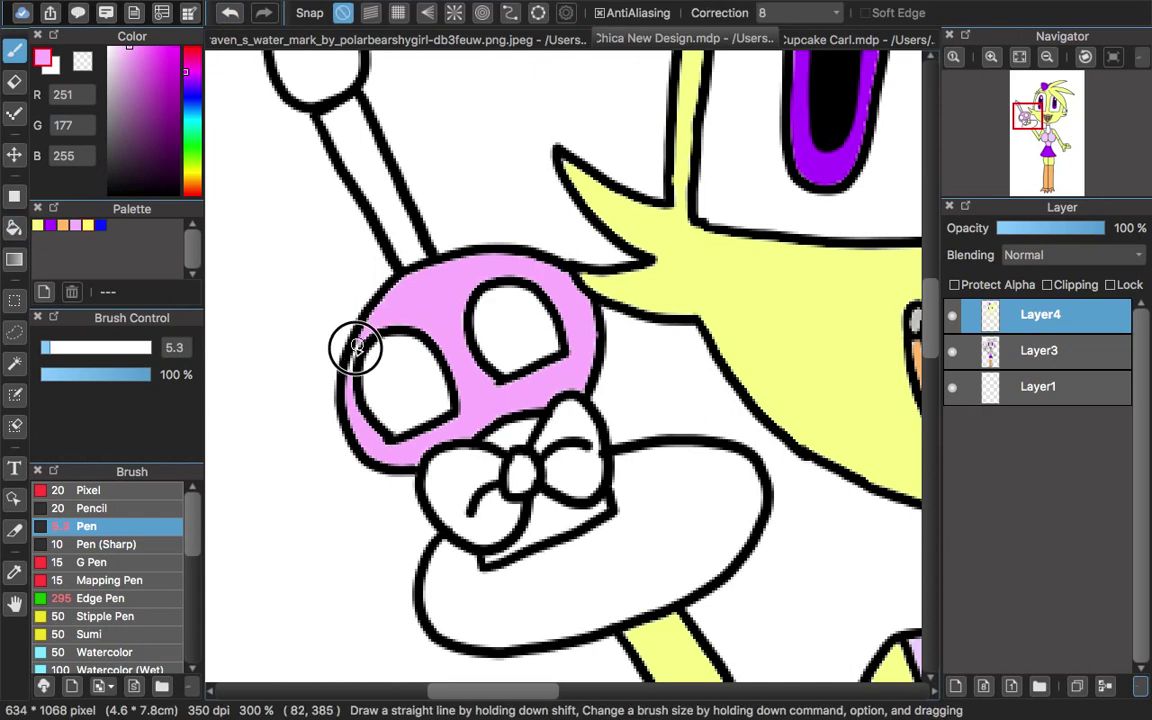
# Paint slanted blue irises in the cupcake's eyes, with black pupils and white highlights
pyautogui.click(100, 225)
pyautogui.scroll(2, 408, 405)
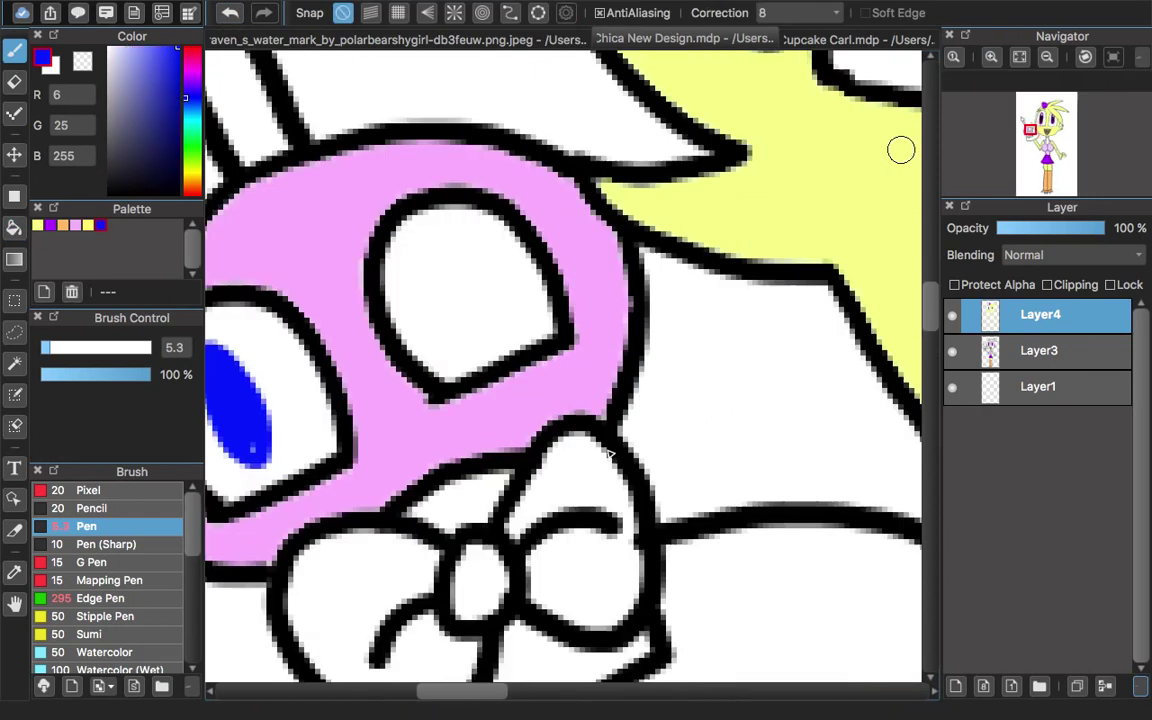
pyautogui.moveTo(600, 245); pyautogui.dragTo(632, 325)
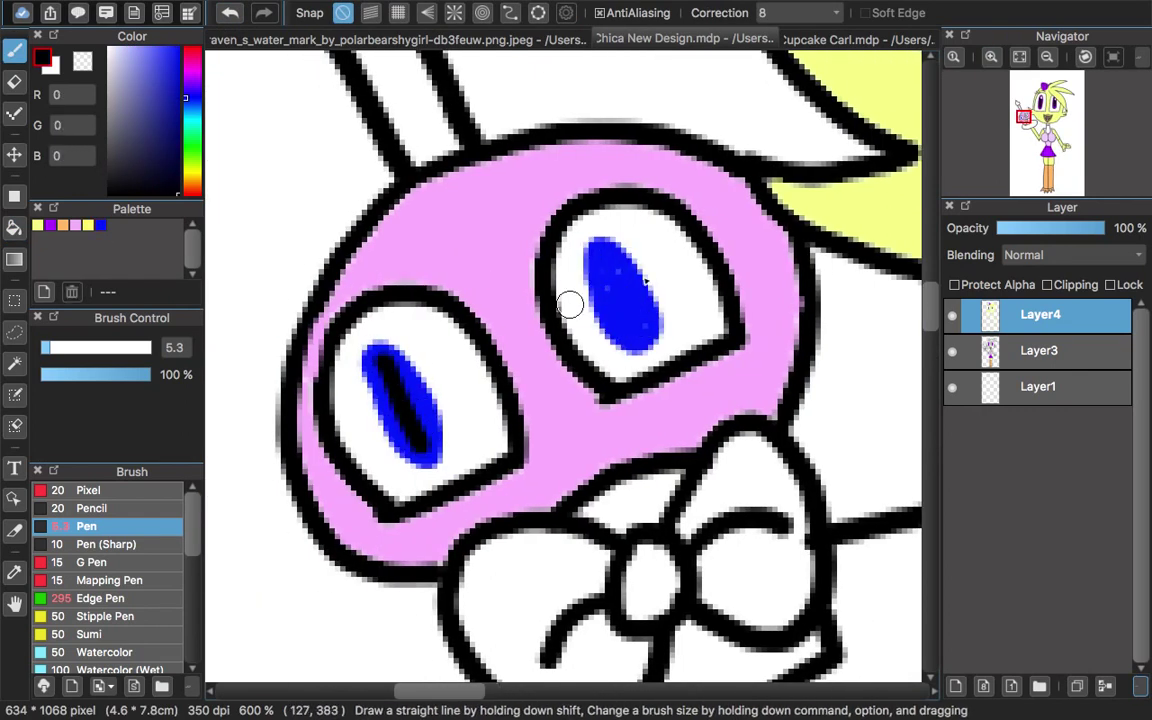
# Paint blue diagonal stripes on the candle, replacing the first stroke
pyautogui.moveTo(931, 311); pyautogui.dragTo(931, 292)
pyautogui.moveTo(442, 692); pyautogui.dragTo(432, 692)
pyautogui.click(100, 225)
pyautogui.moveTo(330, 117)
pyautogui.mouseDown()
pyautogui.moveTo(437, 196)
pyautogui.moveTo(416, 172)
pyautogui.mouseUp()
pyautogui.click(230, 14)
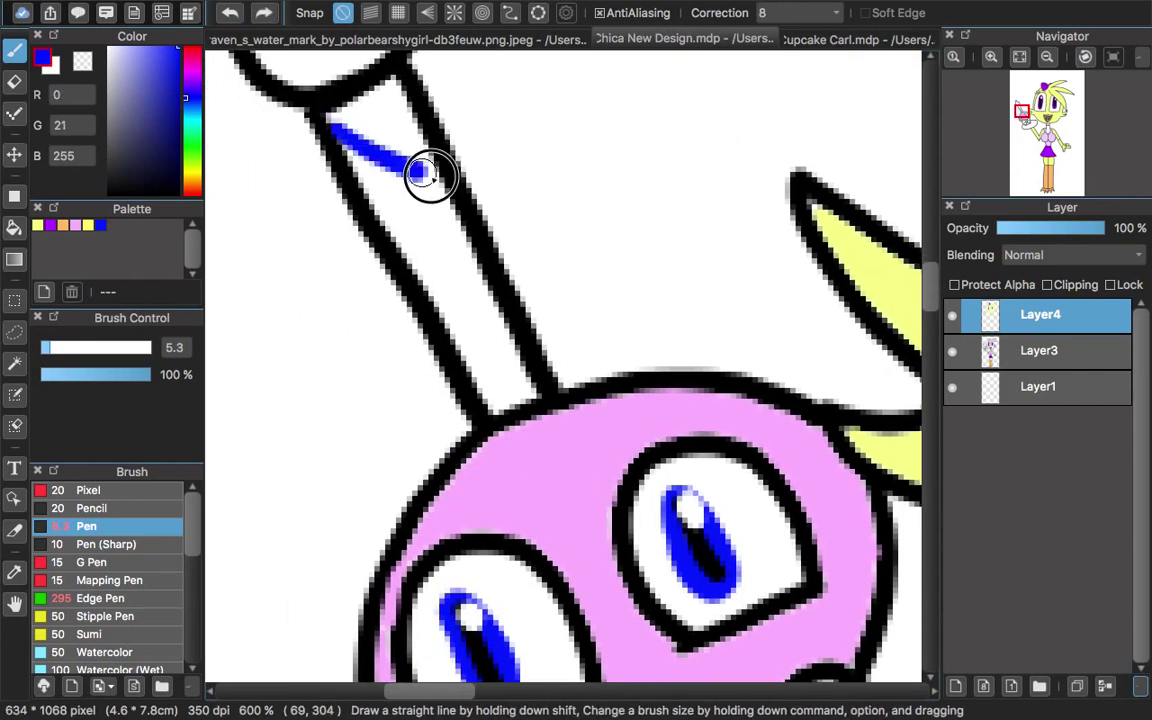
pyautogui.click(232, 14)
pyautogui.click(232, 14)
pyautogui.moveTo(393, 80); pyautogui.dragTo(391, 173)
pyautogui.moveTo(412, 242); pyautogui.dragTo(487, 345)
# Paint thick blue stripes across both loops and the knot of the cupcake's bow tie
pyautogui.scroll(-5, 931, 321)
pyautogui.moveTo(576, 337); pyautogui.dragTo(672, 515)
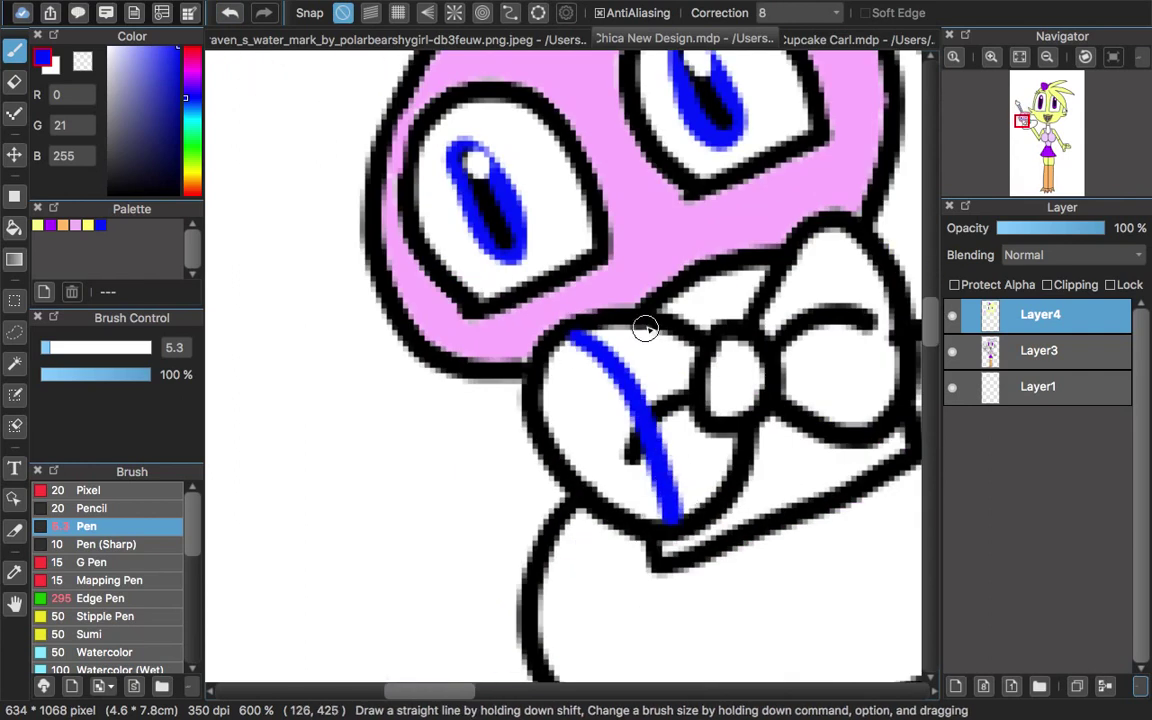
pyautogui.moveTo(644, 333); pyautogui.dragTo(664, 447)
pyautogui.moveTo(797, 259); pyautogui.dragTo(838, 420)
pyautogui.moveTo(818, 240); pyautogui.dragTo(825, 280)
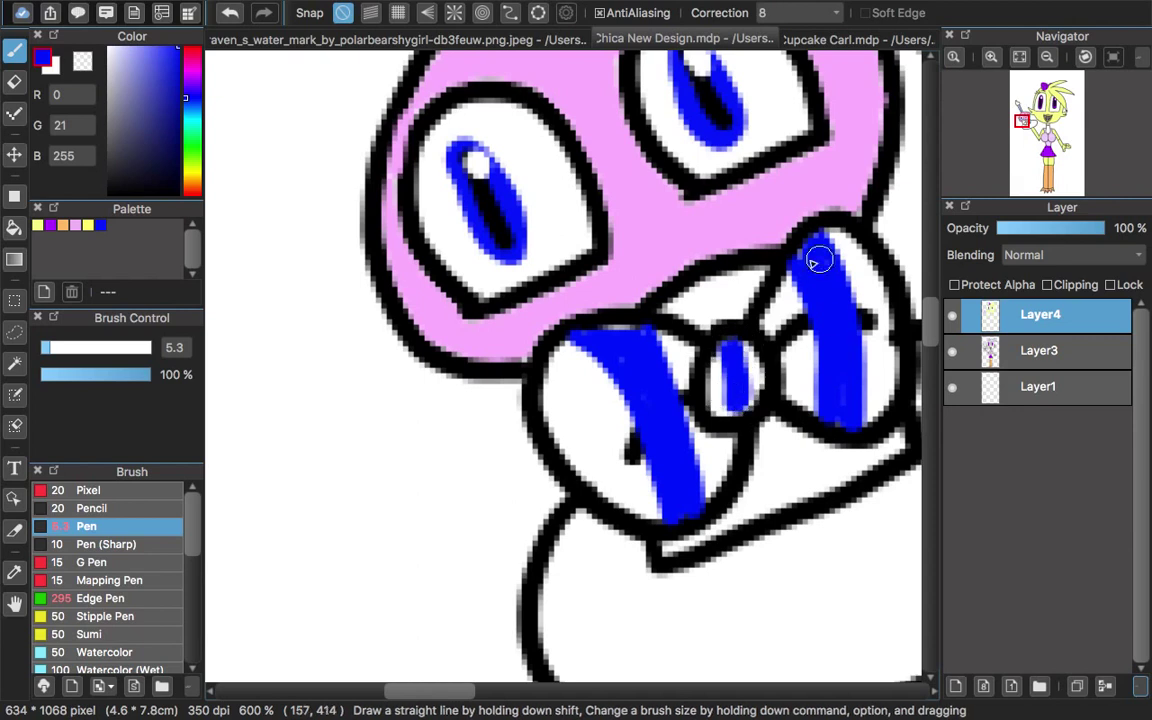
# Fill the cupcake's base above and below the bow tie with yellow (255, 250, 110)
pyautogui.click(88, 224)
pyautogui.click(14, 227)
pyautogui.click(712, 290)
pyautogui.click(705, 528)
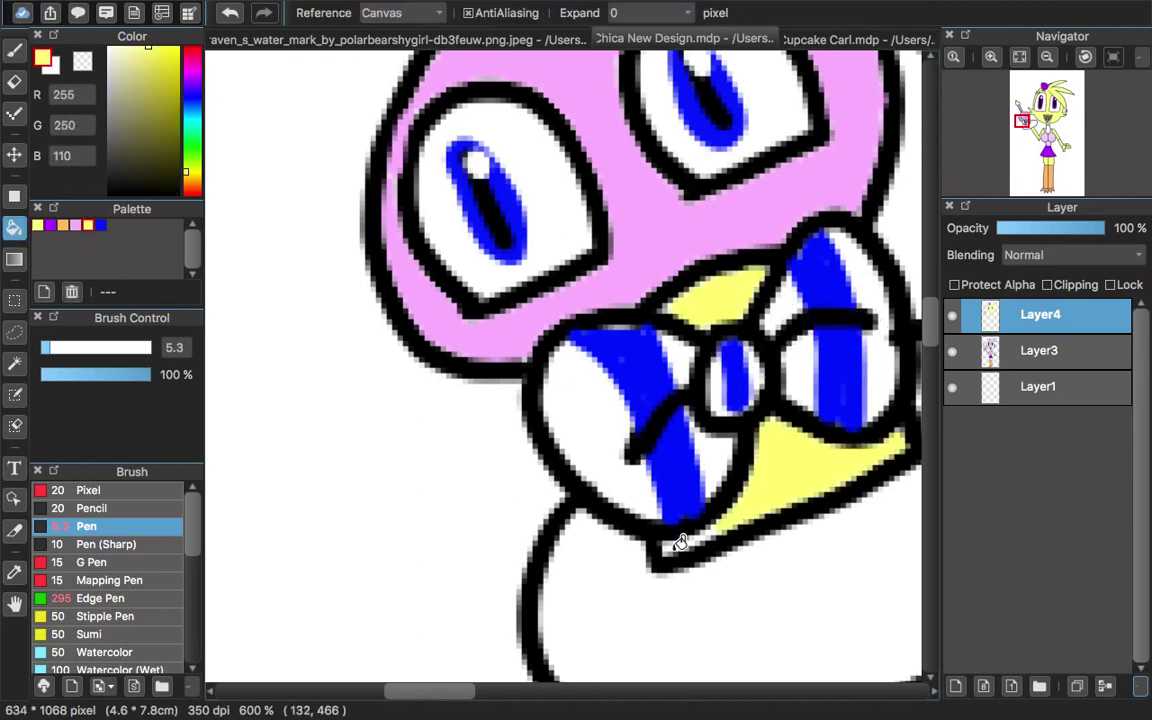
pyautogui.press('b')
# Fill the candle's flame with yellow and paint a pinkish-red (243, 0, 103) inner flame in it
pyautogui.click(1047, 57)
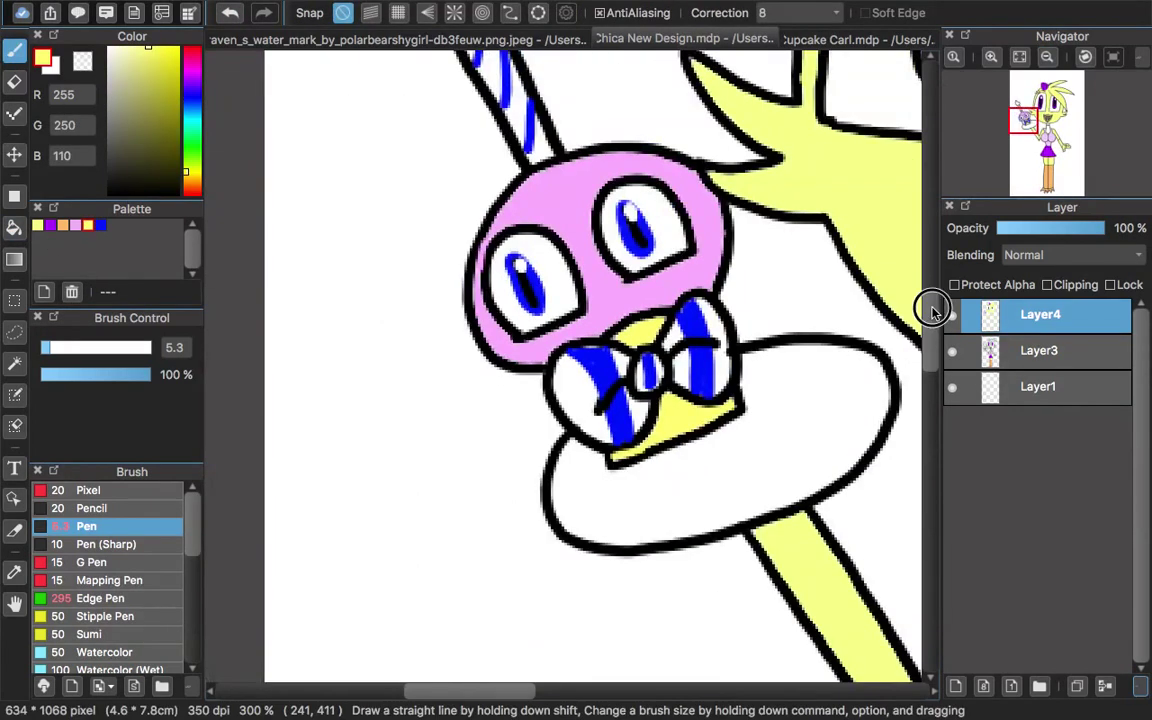
pyautogui.moveTo(930, 306); pyautogui.dragTo(930, 270)
pyautogui.click(14, 227)
pyautogui.click(438, 232)
pyautogui.click(190, 59)
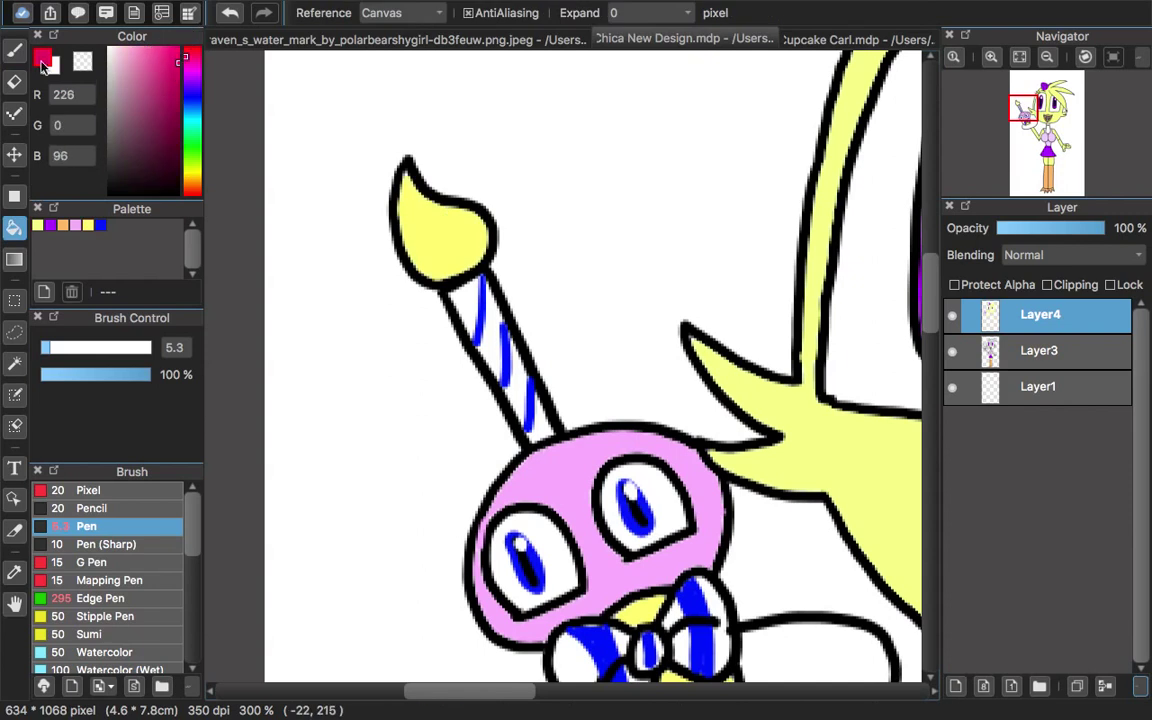
pyautogui.press('b')
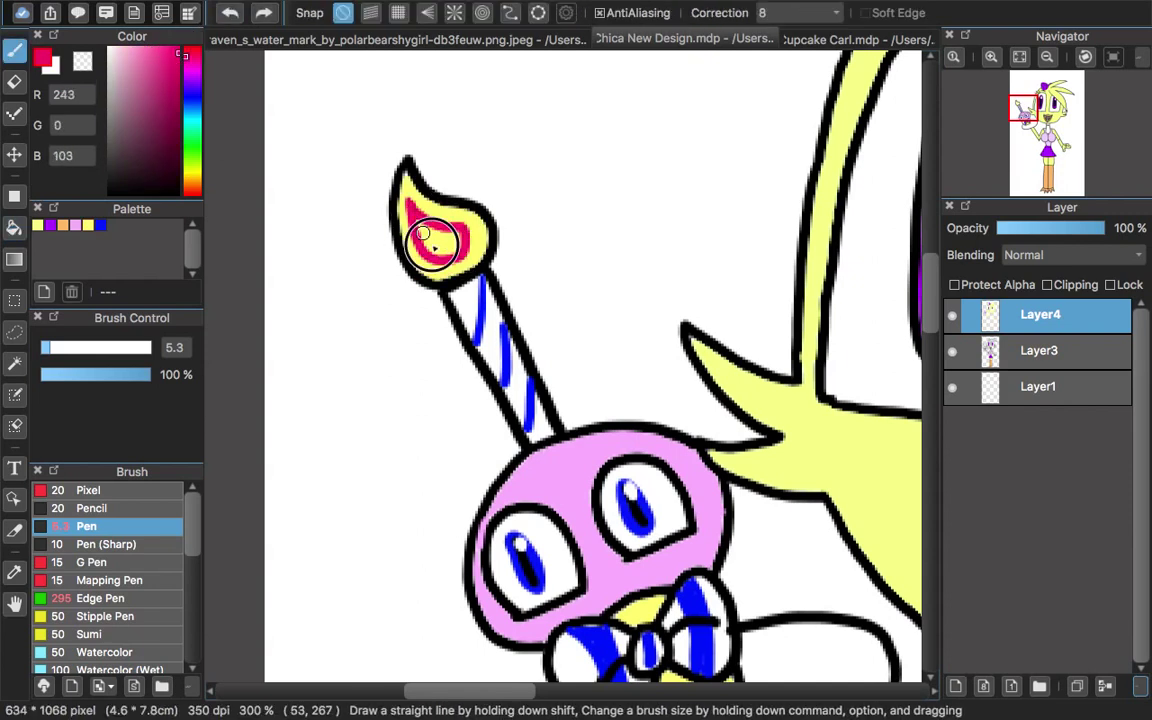
# Paint a pizza slice on the white bib with a (160, 77, 77) crust, yellow cheese and red (255, 0, 45) pepperoni
pyautogui.click(1047, 58)
pyautogui.click(1047, 58)
pyautogui.moveTo(583, 690); pyautogui.dragTo(614, 690)
pyautogui.click(991, 57)
pyautogui.click(991, 57)
pyautogui.click(991, 57)
pyautogui.moveTo(1038, 155); pyautogui.dragTo(1047, 143)
pyautogui.click(141, 90)
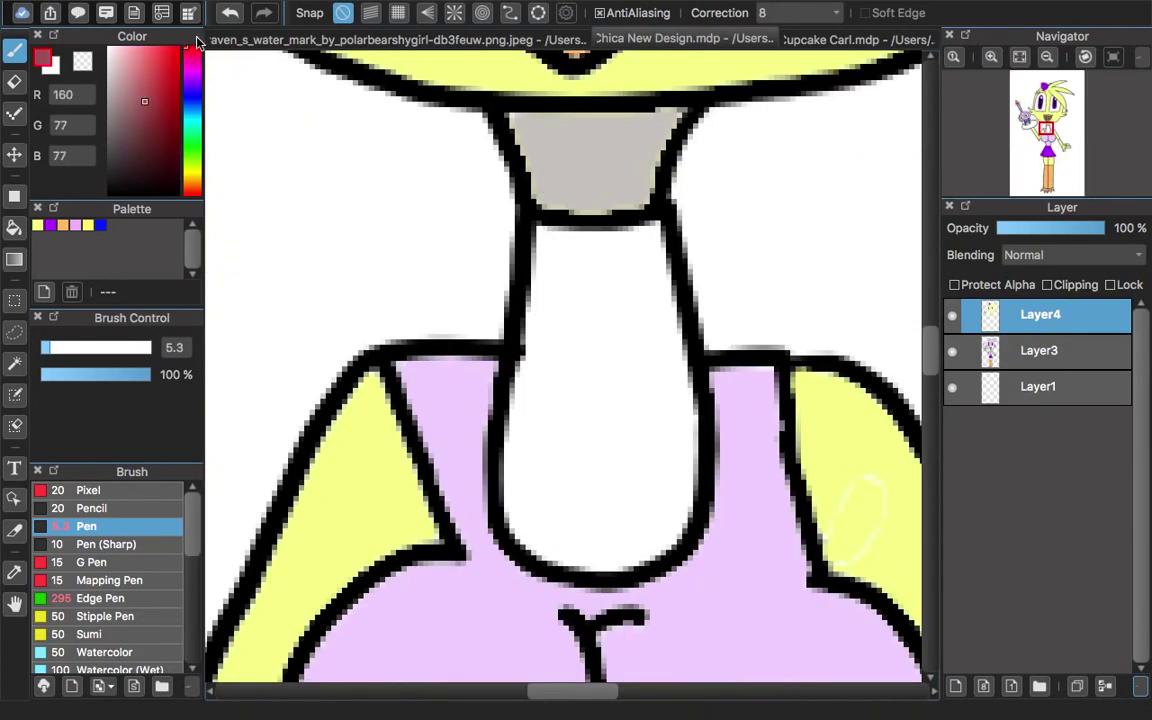
pyautogui.click(88, 225)
pyautogui.moveTo(548, 316)
pyautogui.mouseDown()
pyautogui.moveTo(612, 406)
pyautogui.moveTo(592, 380)
pyautogui.mouseUp()
pyautogui.click(196, 50)
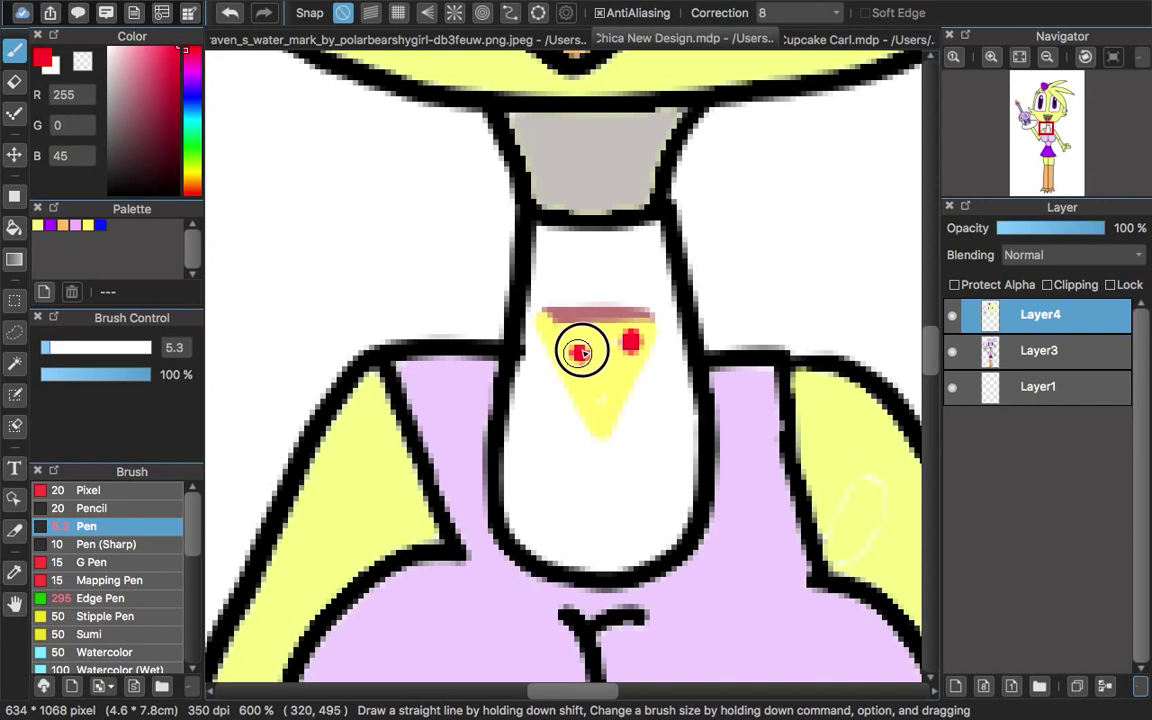
pyautogui.scroll(-5, 928, 366)
pyautogui.click(88, 225)
pyautogui.moveTo(358, 280); pyautogui.dragTo(430, 395)
pyautogui.moveTo(445, 295); pyautogui.dragTo(497, 397)
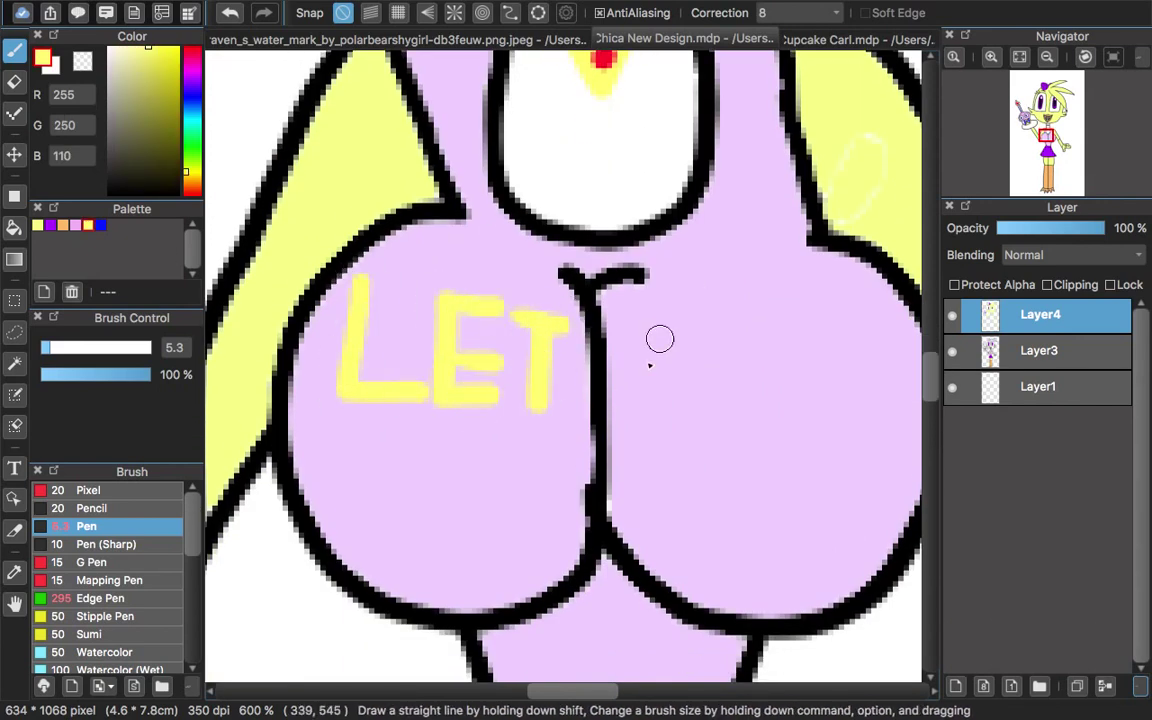
pyautogui.click(233, 14)
pyautogui.click(233, 14)
pyautogui.click(233, 14)
pyautogui.click(233, 14)
pyautogui.click(233, 14)
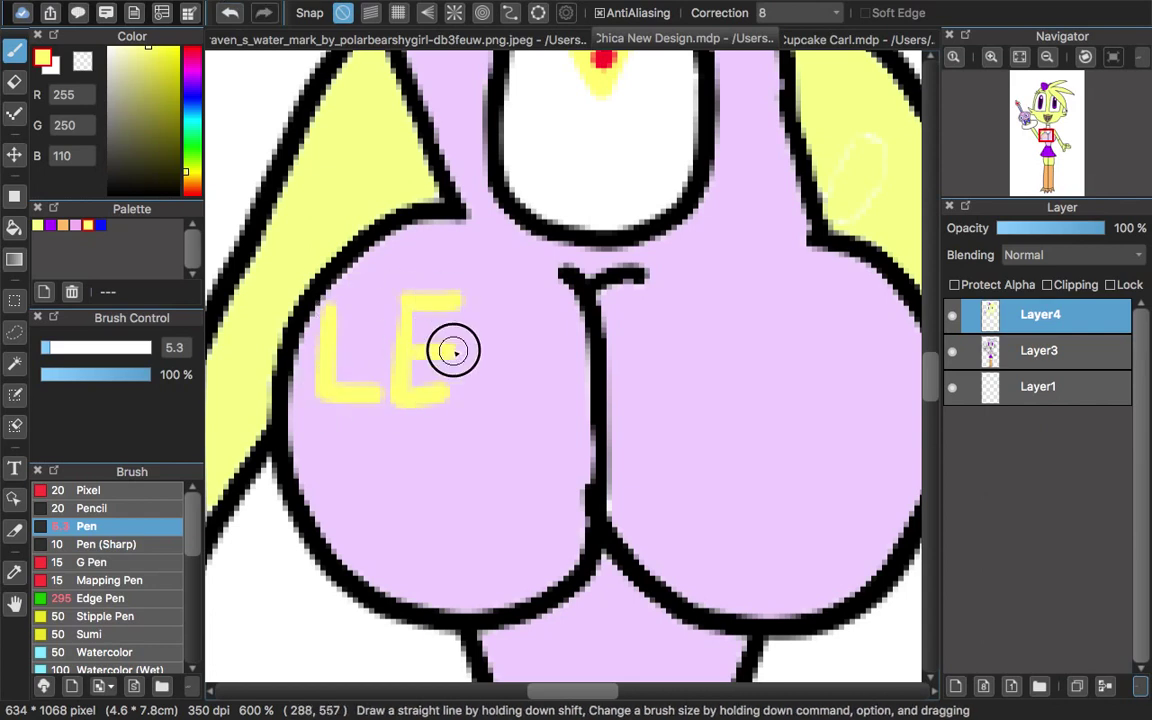
# Hand-letter "LETS EAT" in yellow (255, 250, 110) across the chest of the lilac shirt
pyautogui.moveTo(563, 378); pyautogui.dragTo(542, 403)
pyautogui.moveTo(636, 310)
pyautogui.mouseDown()
pyautogui.moveTo(699, 422)
pyautogui.moveTo(767, 392)
pyautogui.mouseUp()
pyautogui.press('super+z')
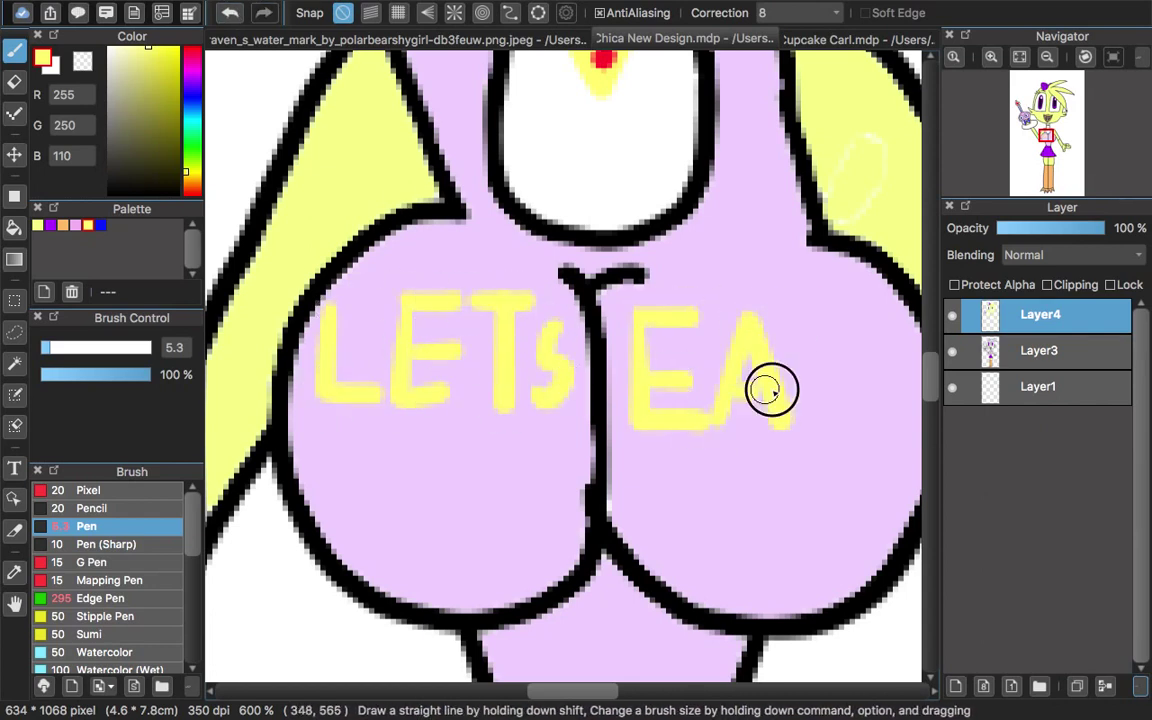
# Merge the color layer Layer4 down into Layer3
pyautogui.press('super+minus')
pyautogui.press('super+minus')
pyautogui.press('super+minus')
pyautogui.press('super+minus')
pyautogui.press('super+minus')
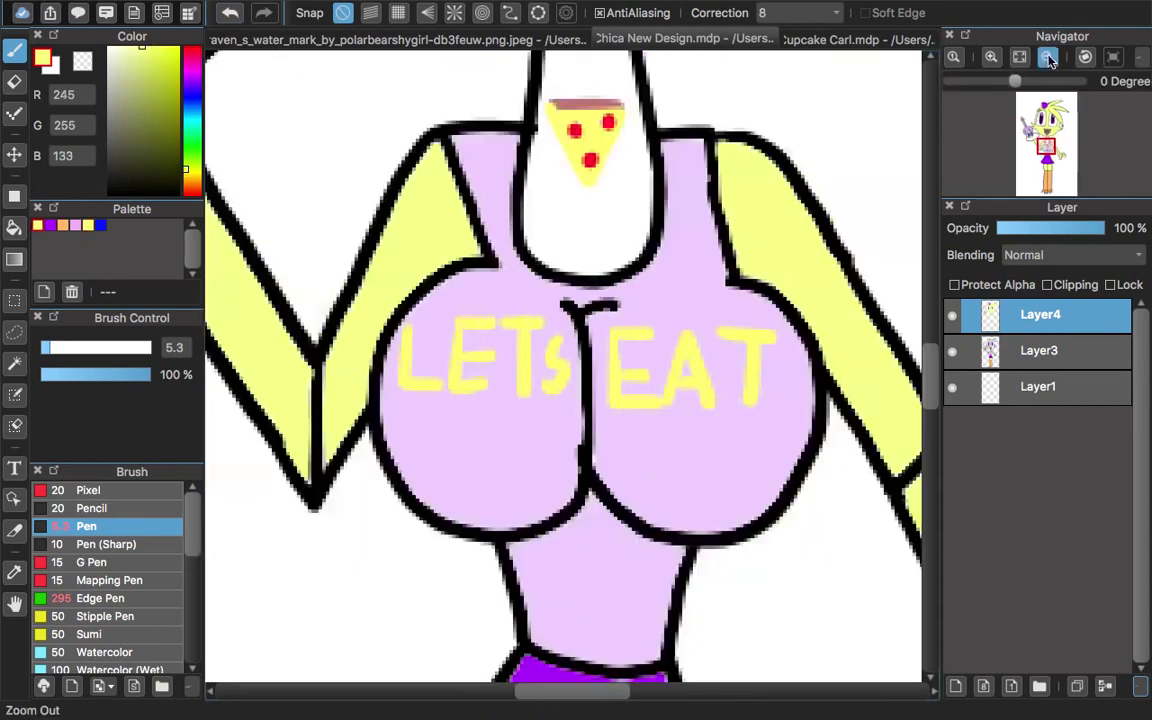
pyautogui.click(1105, 688)
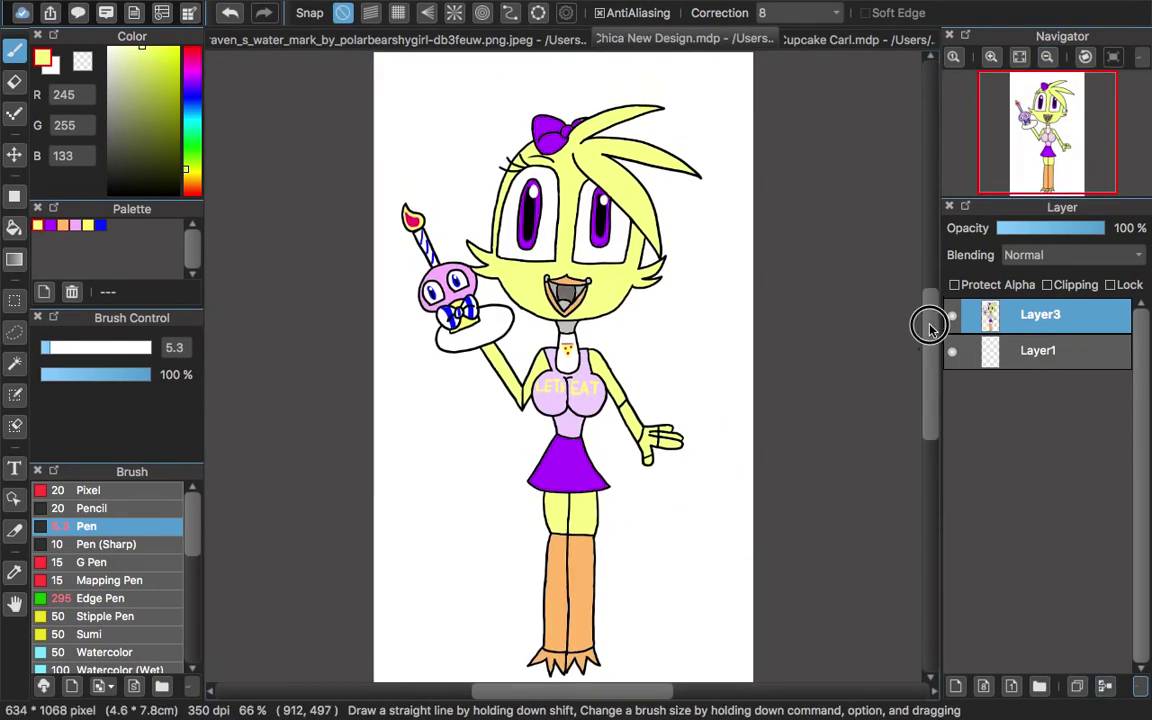
pyautogui.scroll(1, 563, 290)
pyautogui.click(15, 228)
pyautogui.click(428, 120)
pyautogui.click(230, 13)
# On Layer1, select the area around the figure and fill it with a top-to-bottom linear gradient from yellow (245, 255, 133) to purple
pyautogui.click(1030, 352)
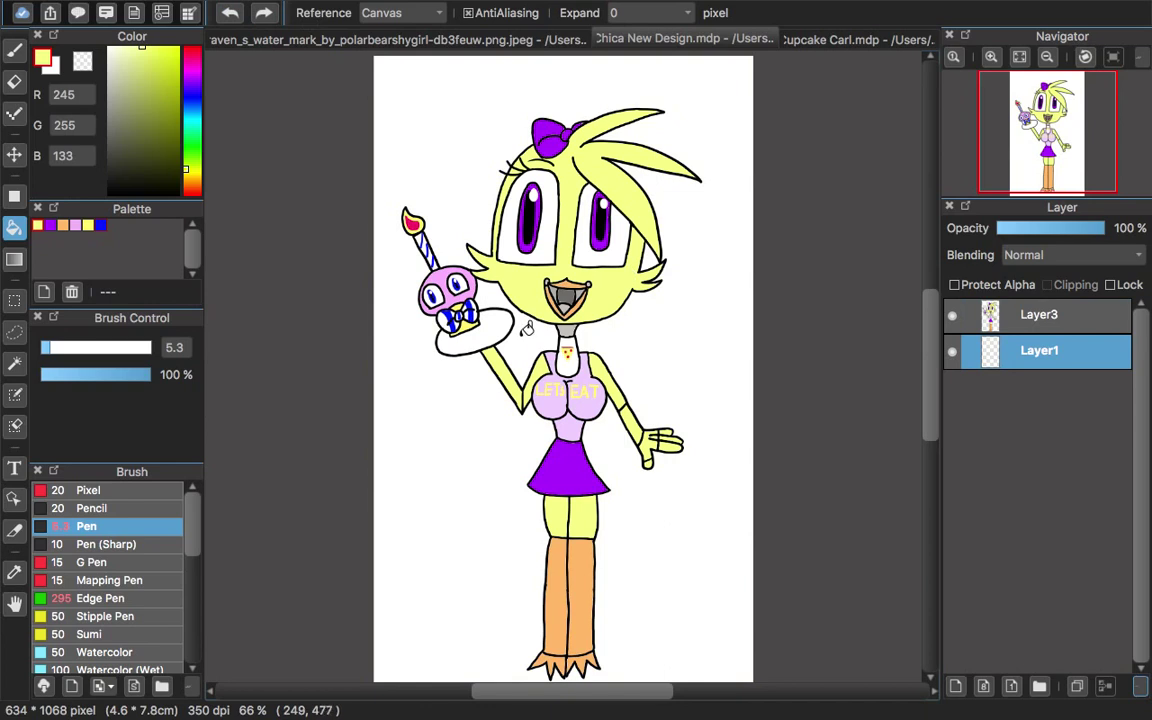
pyautogui.click(50, 225)
pyautogui.click(37, 225)
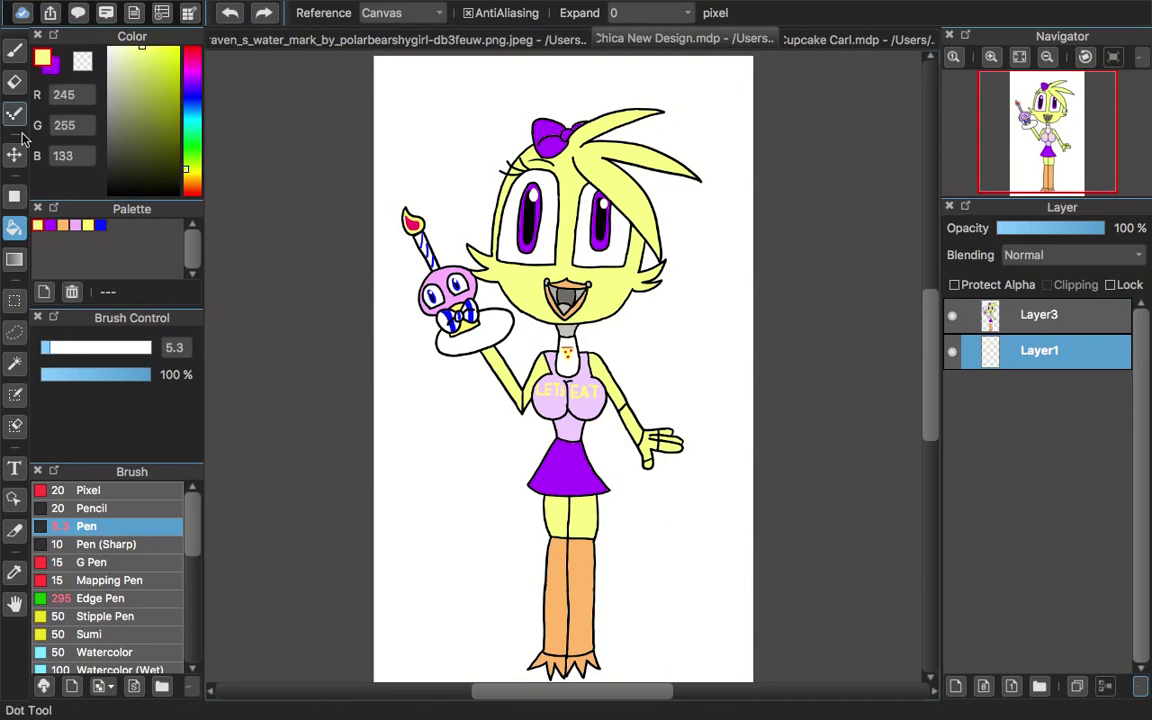
pyautogui.click(14, 259)
pyautogui.click(14, 363)
pyautogui.click(483, 427)
pyautogui.click(14, 259)
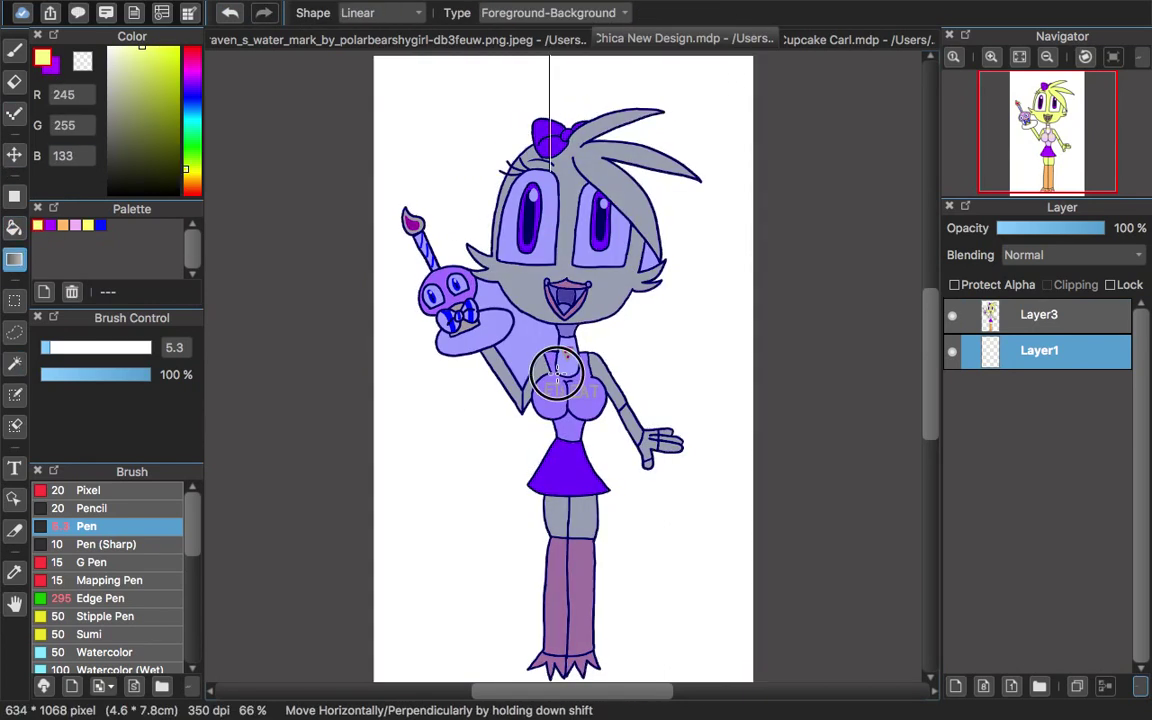
pyautogui.moveTo(548, 57); pyautogui.dragTo(535, 527)
# Sample two pinks from the background gradient, (214, 151, 182) as the foreground color and (206, 121, 197) as the background color
pyautogui.click(14, 363)
pyautogui.click(523, 336)
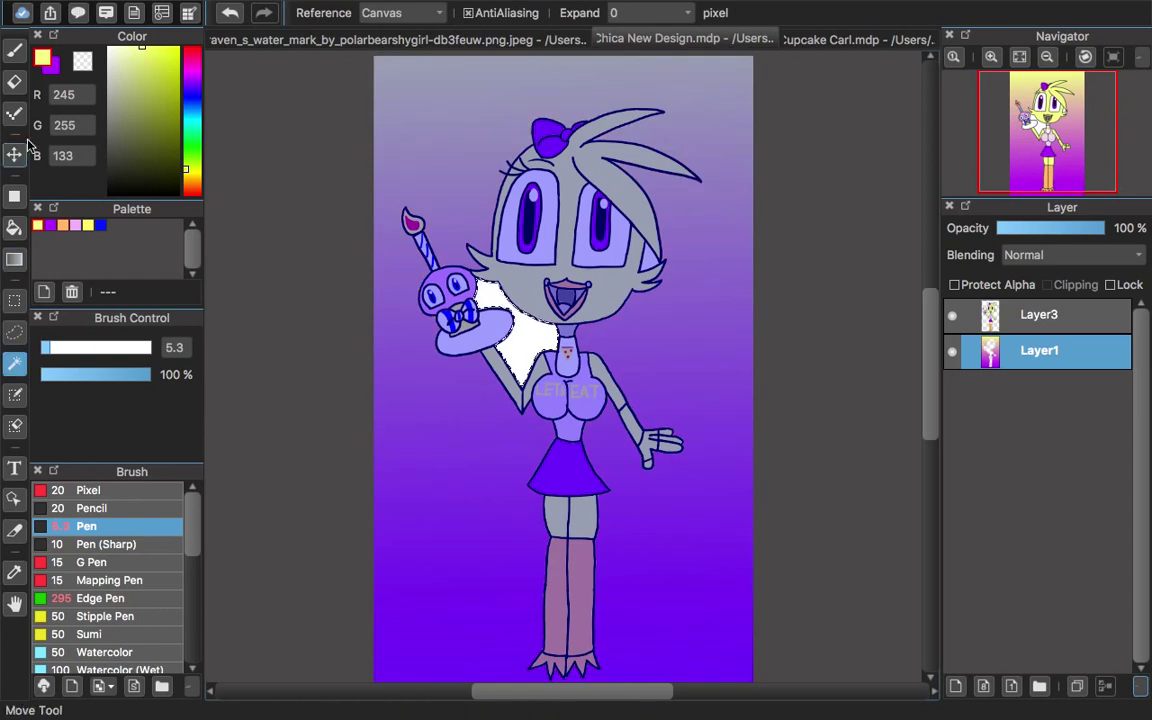
pyautogui.click(14, 573)
pyautogui.click(421, 275)
pyautogui.click(375, 8)
pyautogui.click(388, 43)
pyautogui.click(433, 321)
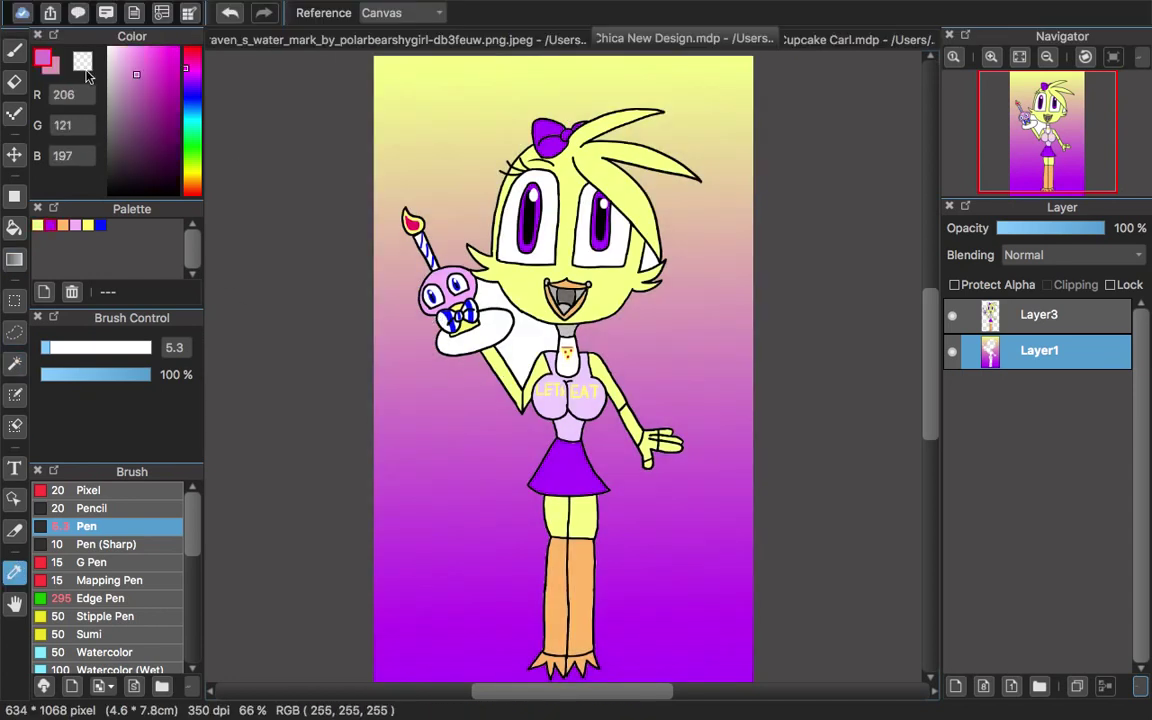
pyautogui.click(53, 67)
# Select the white gap between the raised arm, plate and body and fill it with a linear gradient of the sampled pinks
pyautogui.click(14, 363)
pyautogui.click(513, 357)
pyautogui.click(14, 259)
pyautogui.moveTo(482, 285); pyautogui.dragTo(504, 321)
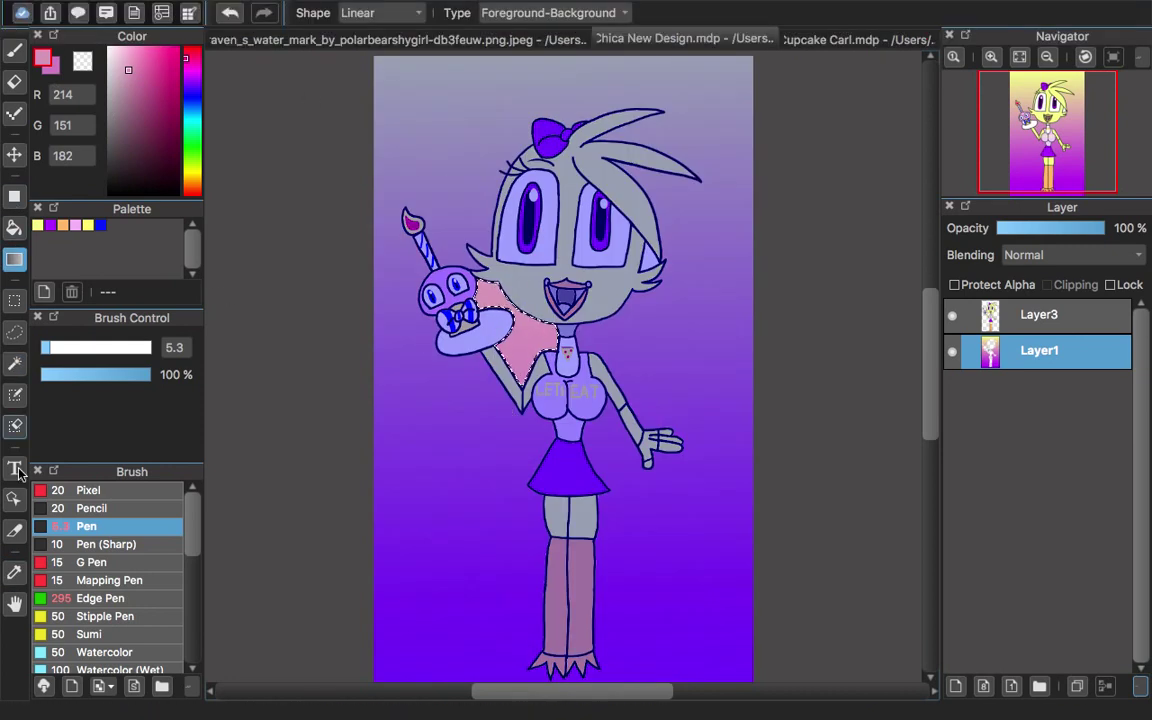
# Fill the small white gap between the hair and cheek with a gradient from sampled pink (221, 173, 172), and clear the selection
pyautogui.click(14, 573)
pyautogui.click(666, 251)
pyautogui.click(14, 363)
pyautogui.click(650, 259)
pyautogui.click(14, 259)
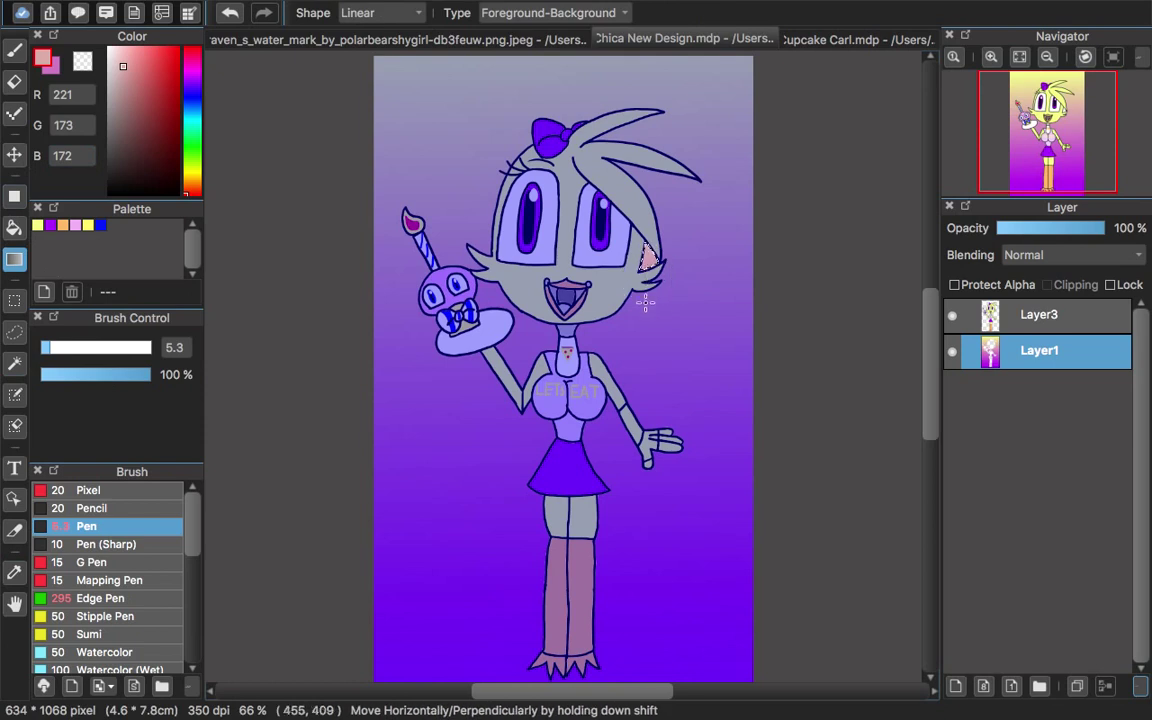
pyautogui.click(373, 10)
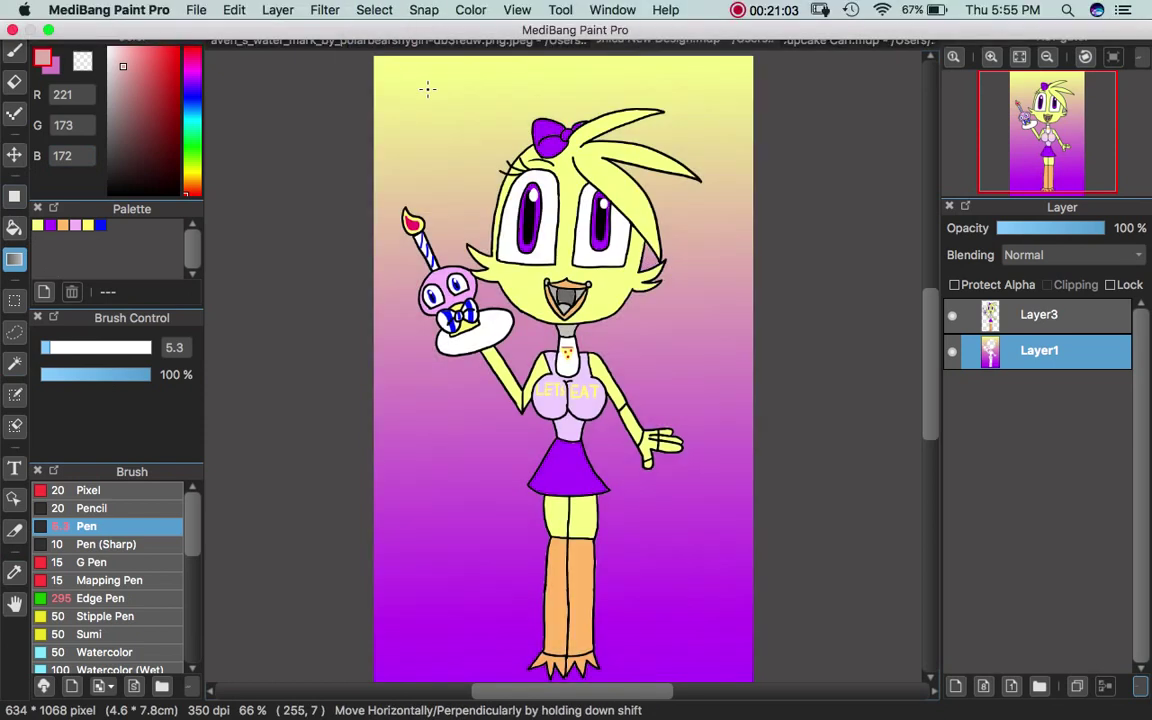
# Switch to the Cupcake Carl drawing and trace the candle and its flame in black on Layer3 with the Pen at size 40
pyautogui.click(858, 39)
pyautogui.click(1047, 62)
pyautogui.press('b')
pyautogui.moveTo(57, 347); pyautogui.dragTo(115, 347)
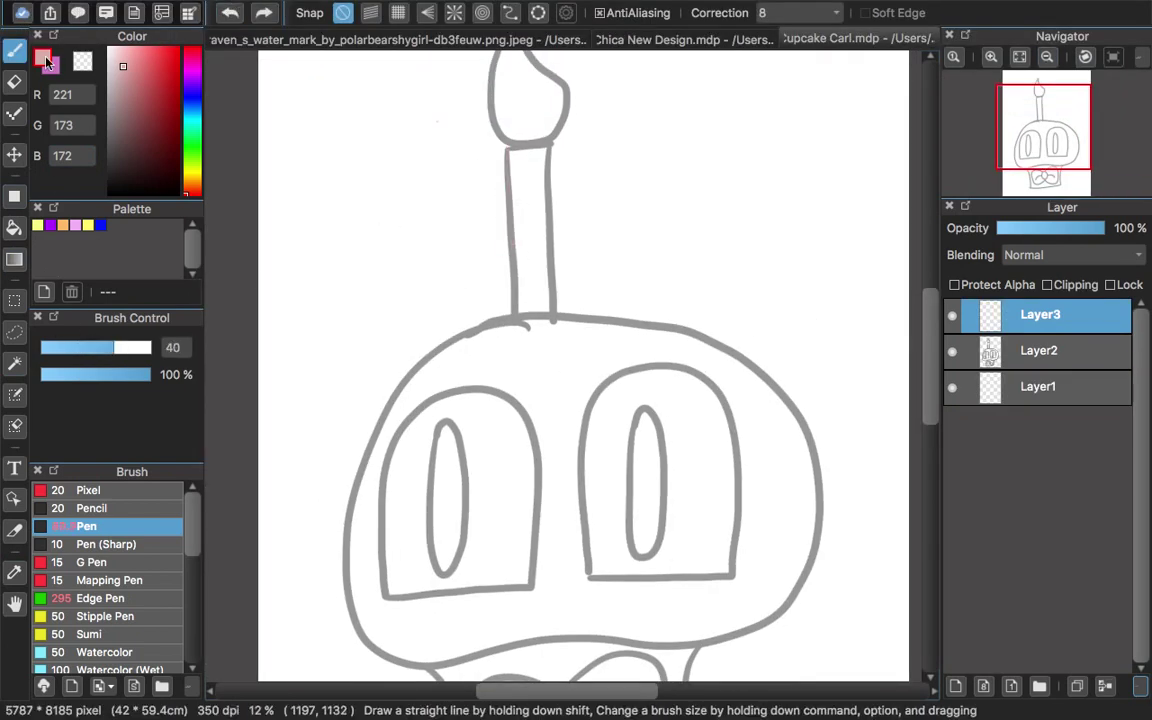
pyautogui.moveTo(551, 246); pyautogui.dragTo(552, 300)
pyautogui.click(230, 13)
pyautogui.click(991, 57)
pyautogui.moveTo(929, 319); pyautogui.dragTo(929, 276)
pyautogui.click(230, 13)
pyautogui.moveTo(507, 88); pyautogui.dragTo(499, 488)
pyautogui.moveTo(544, 265); pyautogui.dragTo(550, 475)
pyautogui.click(230, 13)
pyautogui.click(230, 13)
pyautogui.click(991, 57)
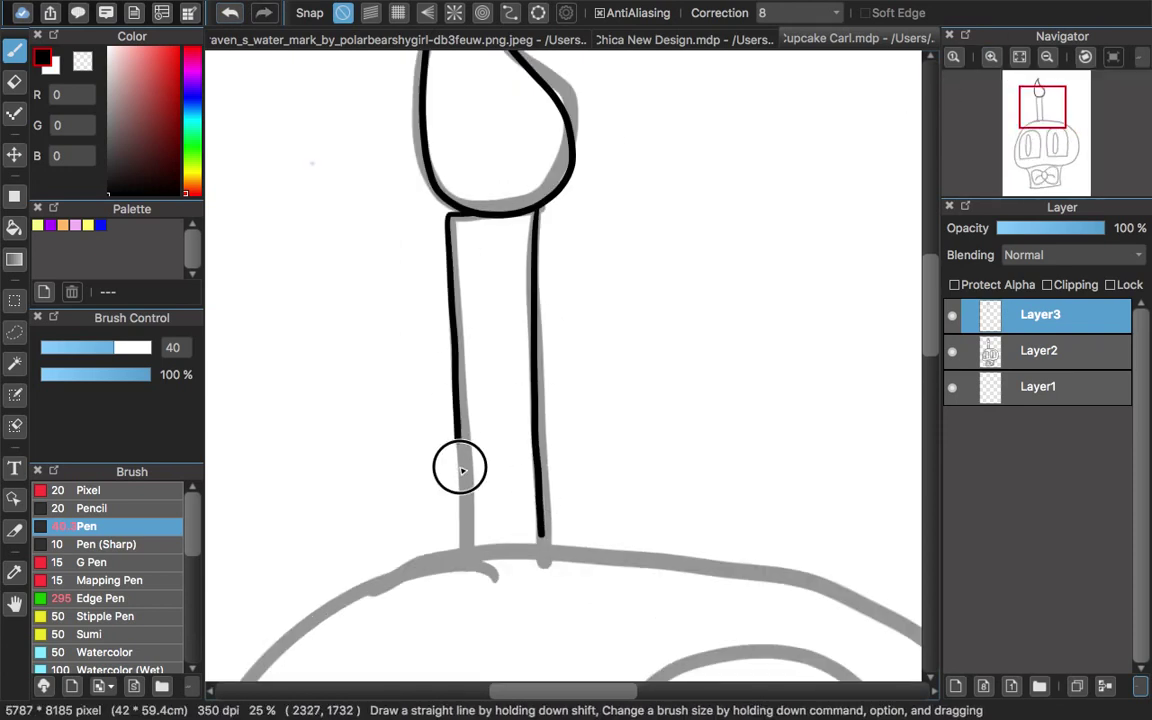
# Trace the left side of the cupcake's head in black with the Pen at size 98
pyautogui.press('super+minus')
pyautogui.scroll(-5, 928, 380)
pyautogui.click(135, 348)
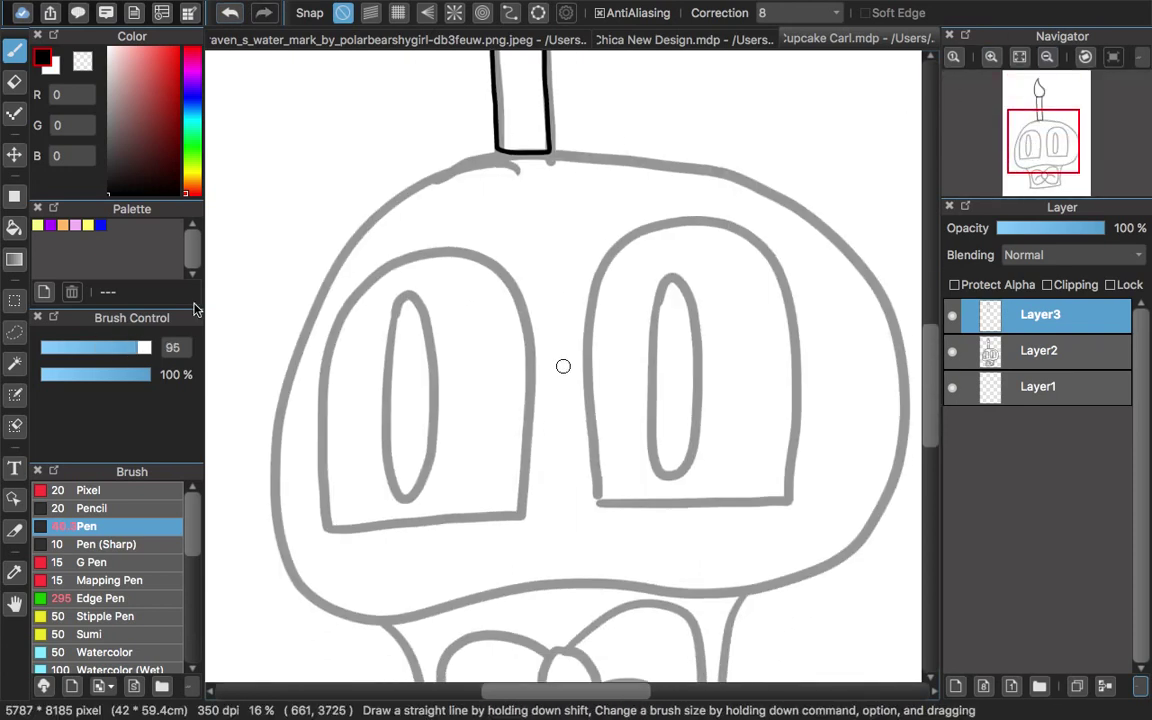
pyautogui.press('super+z')
pyautogui.moveTo(514, 154)
pyautogui.mouseDown()
pyautogui.moveTo(414, 191)
pyautogui.moveTo(507, 155)
pyautogui.moveTo(368, 225)
pyautogui.mouseUp()
pyautogui.press('super+z')
pyautogui.scroll(-3, 878, 133)
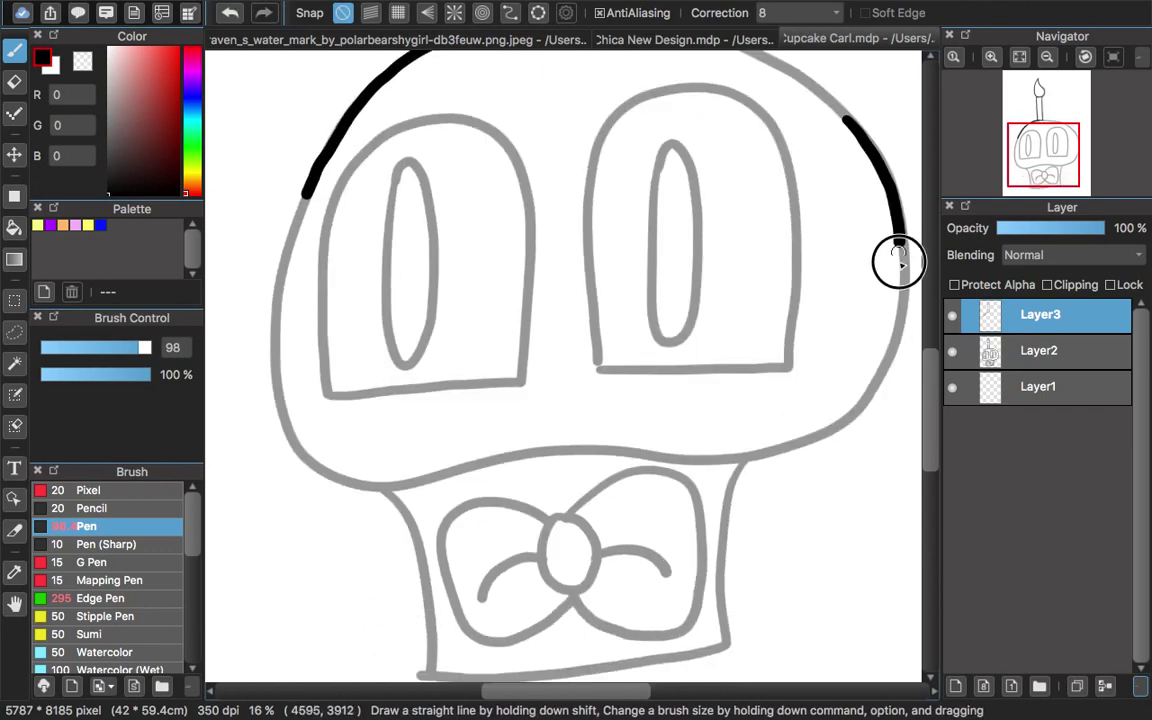
pyautogui.press('super+z')
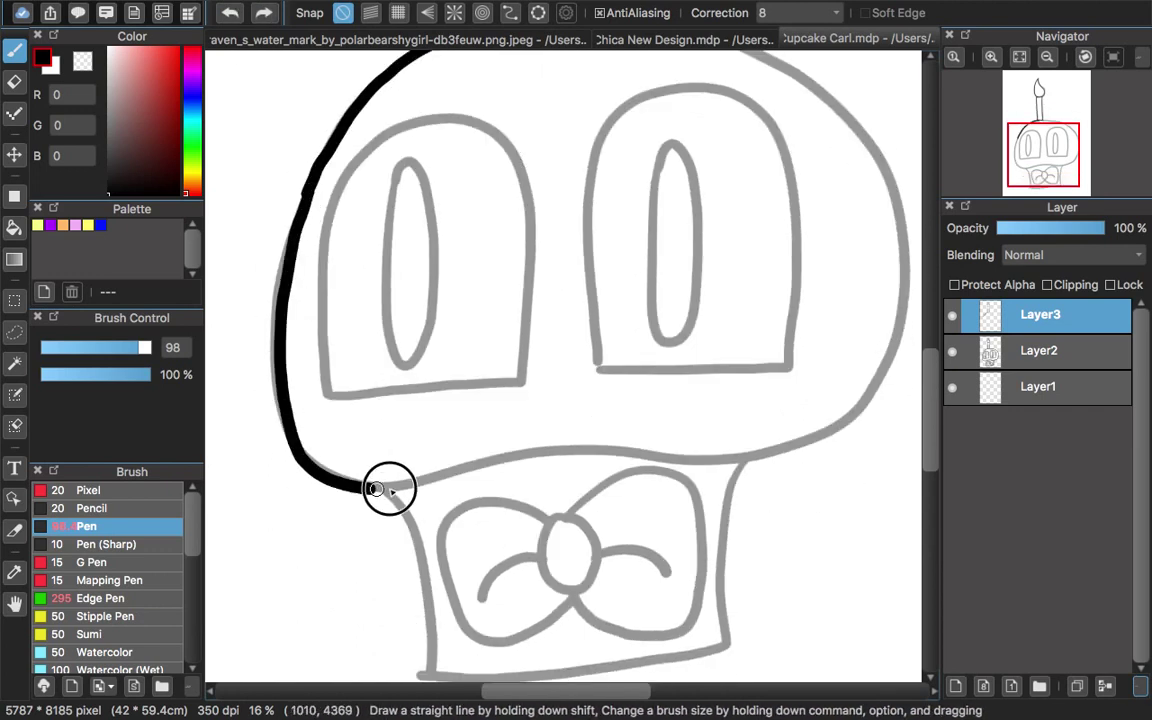
# Trace the head's wavy lower edge and right side in black, erasing and redrawing the uneven lower-right curve
pyautogui.moveTo(712, 460); pyautogui.dragTo(794, 443)
pyautogui.moveTo(931, 419); pyautogui.dragTo(931, 405)
pyautogui.moveTo(547, 693); pyautogui.dragTo(573, 693)
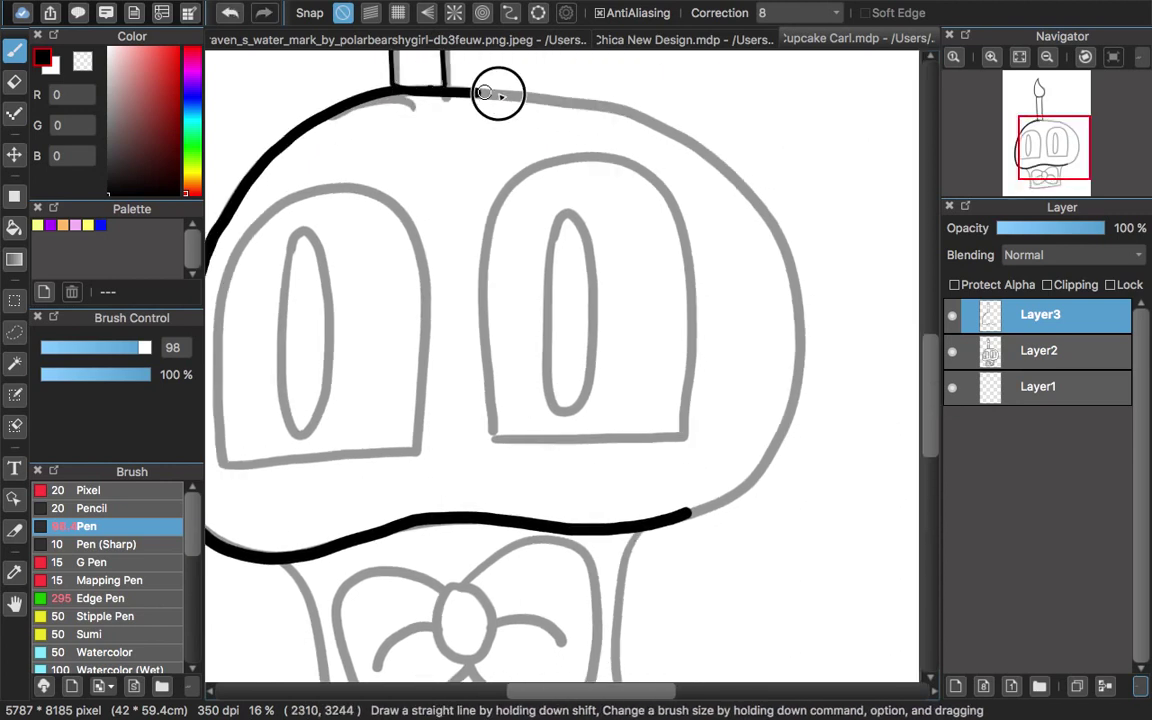
pyautogui.moveTo(709, 158)
pyautogui.mouseDown()
pyautogui.moveTo(740, 187)
pyautogui.moveTo(795, 331)
pyautogui.mouseUp()
pyautogui.scroll(-3, 640, 452)
pyautogui.press('e')
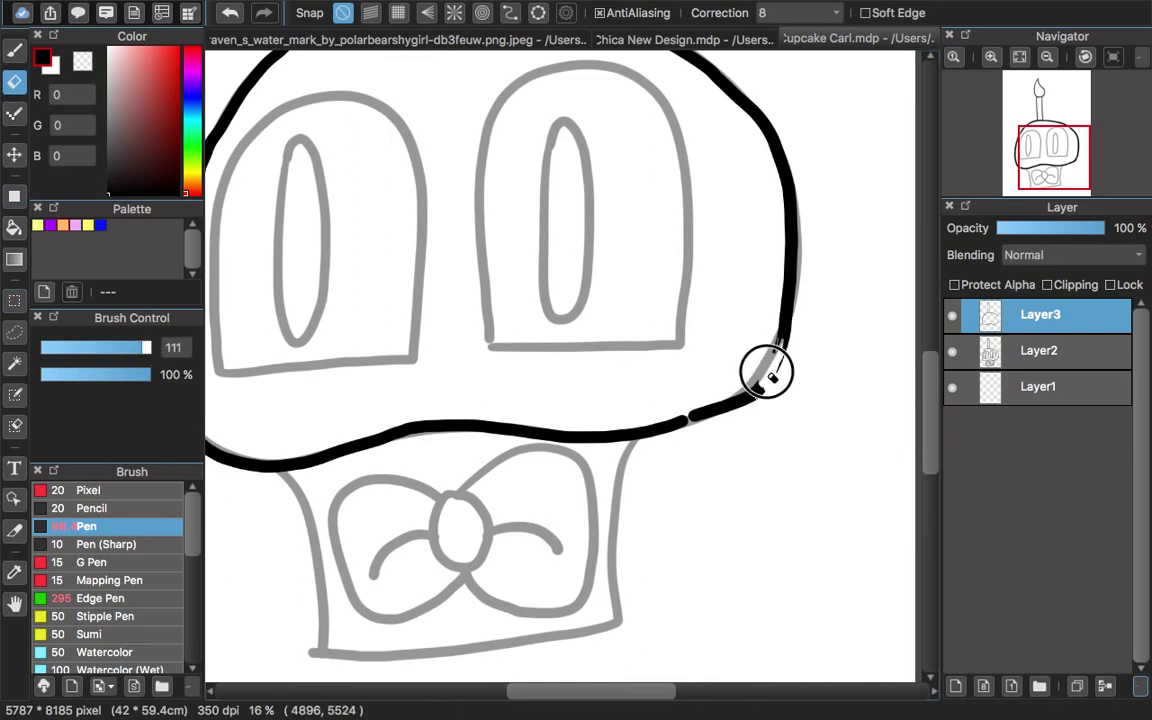
pyautogui.click(16, 52)
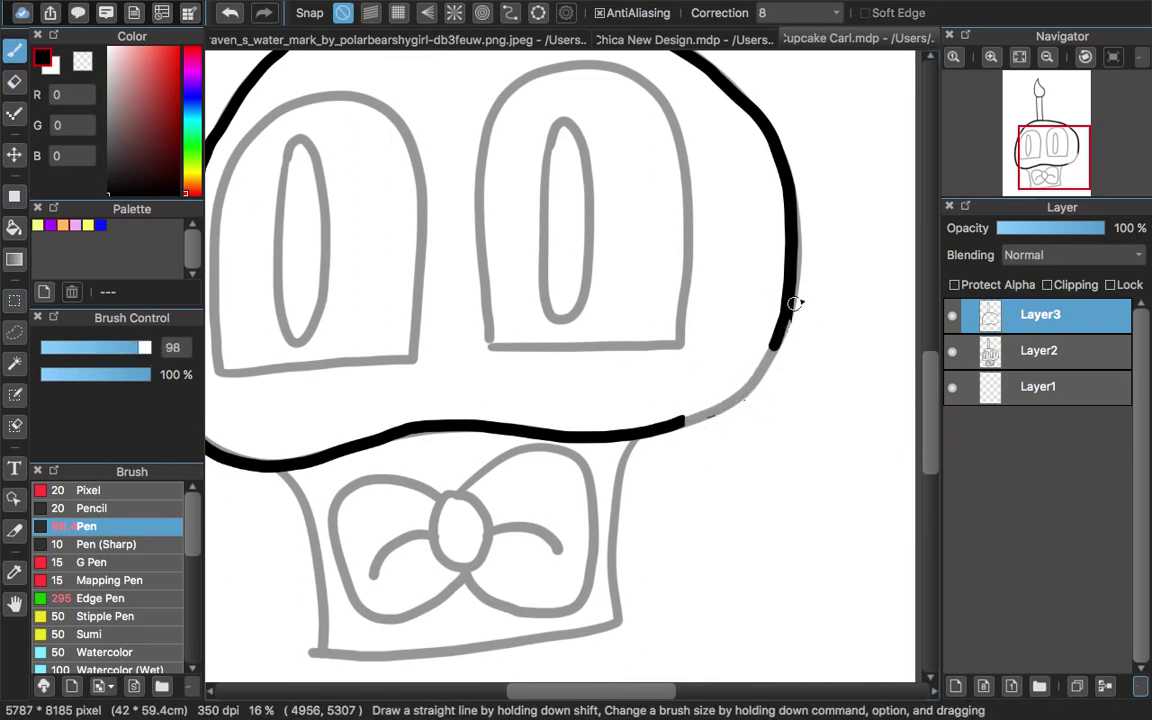
pyautogui.moveTo(784, 318)
pyautogui.mouseDown()
pyautogui.moveTo(769, 357)
pyautogui.moveTo(687, 419)
pyautogui.mouseUp()
# Trace the arched outlines of both cupcake eyes in black
pyautogui.hscroll(-3, 341, 340)
pyautogui.moveTo(300, 374)
pyautogui.mouseDown()
pyautogui.moveTo(498, 360)
pyautogui.moveTo(491, 153)
pyautogui.moveTo(356, 120)
pyautogui.moveTo(293, 315)
pyautogui.moveTo(298, 370)
pyautogui.mouseUp()
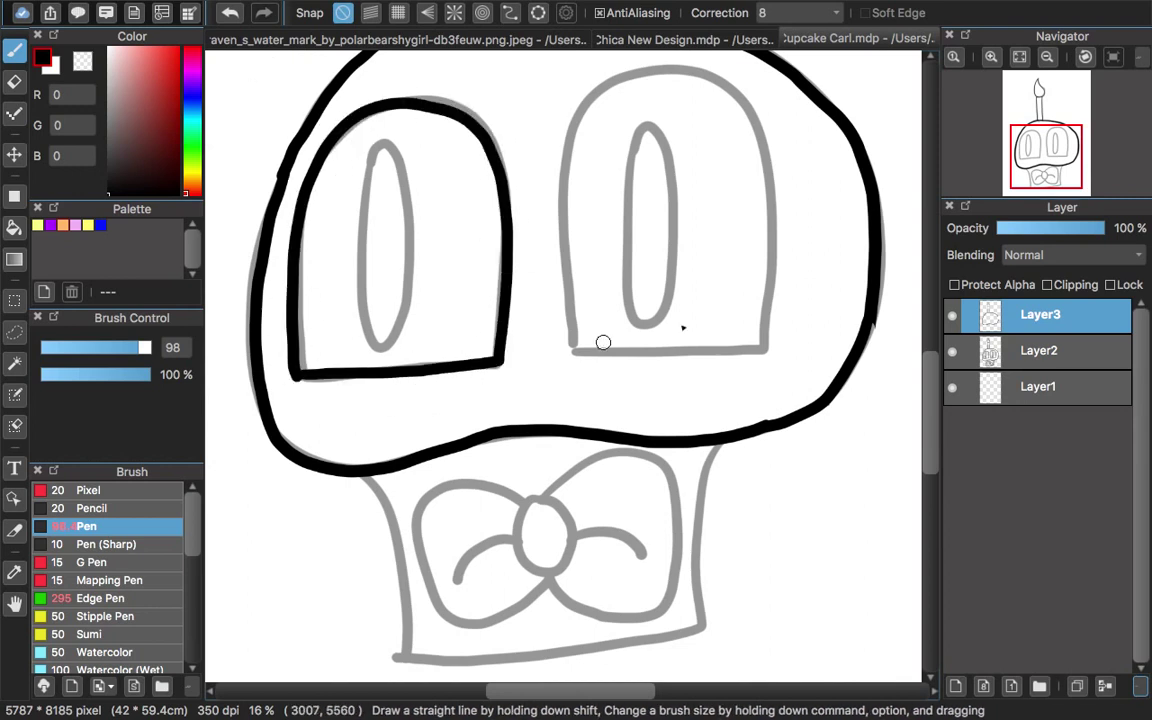
pyautogui.scroll(1, 602, 339)
pyautogui.moveTo(571, 386)
pyautogui.mouseDown()
pyautogui.moveTo(670, 392)
pyautogui.moveTo(765, 381)
pyautogui.moveTo(761, 190)
pyautogui.moveTo(636, 387)
pyautogui.moveTo(763, 380)
pyautogui.moveTo(771, 188)
pyautogui.mouseUp()
pyautogui.click(229, 15)
pyautogui.press('super+z')
pyautogui.moveTo(750, 383)
pyautogui.mouseDown()
pyautogui.moveTo(772, 348)
pyautogui.moveTo(727, 123)
pyautogui.moveTo(587, 140)
pyautogui.mouseUp()
# Erase and redraw the right eye's lower-left corner, and trace the narrow oval pupils of both eyes
pyautogui.press('e')
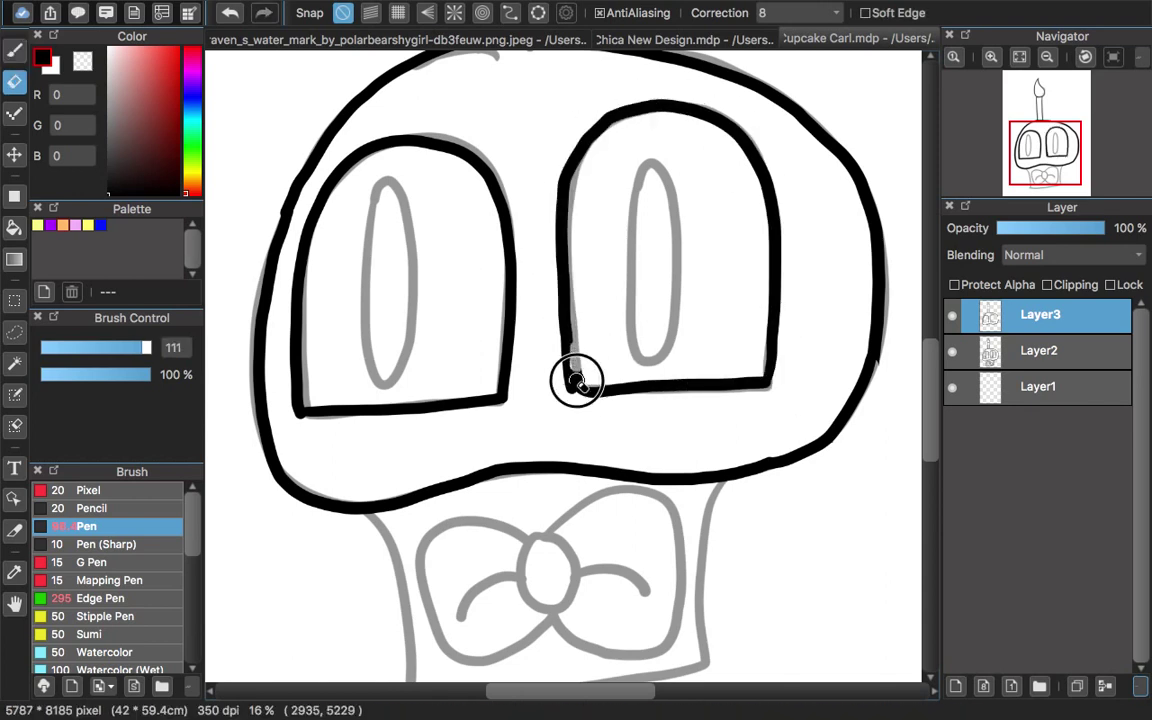
pyautogui.press('b')
pyautogui.moveTo(568, 318); pyautogui.dragTo(574, 392)
pyautogui.moveTo(648, 162)
pyautogui.mouseDown()
pyautogui.moveTo(676, 288)
pyautogui.moveTo(660, 165)
pyautogui.mouseUp()
pyautogui.moveTo(422, 312); pyautogui.dragTo(380, 182)
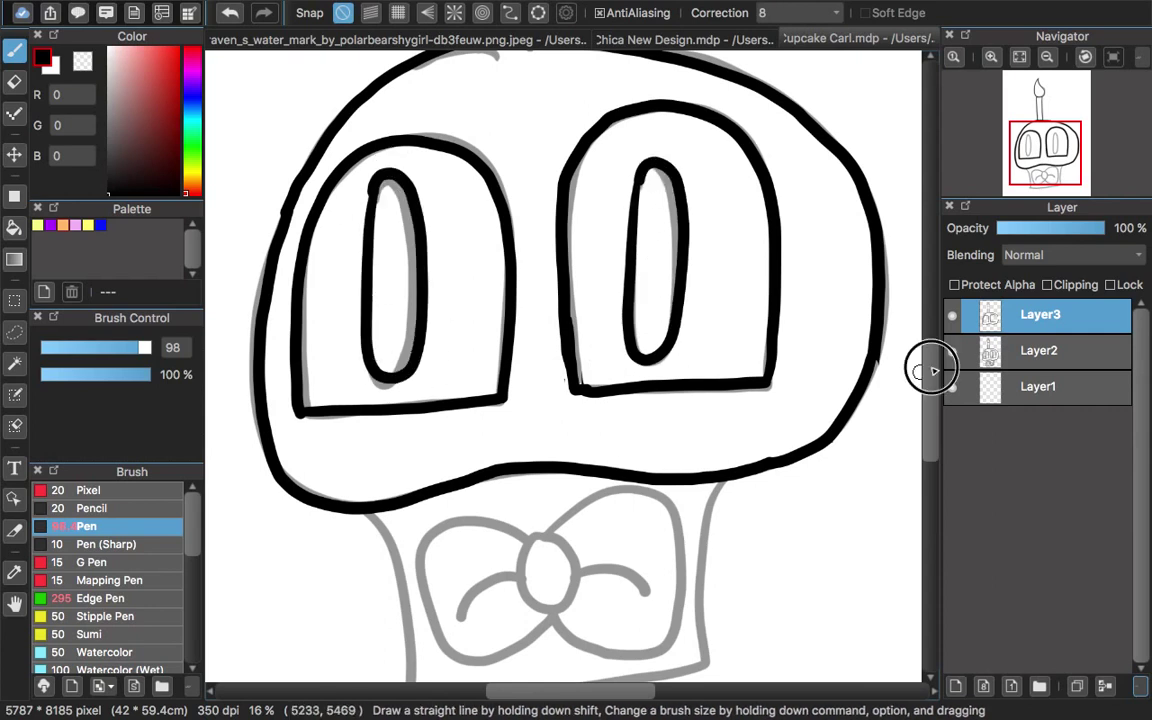
# Trace the bow tie's knot, both loops and their fold lines in black
pyautogui.scroll(-5, 560, 330)
pyautogui.moveTo(555, 312); pyautogui.dragTo(571, 327)
pyautogui.press('super+z')
pyautogui.moveTo(483, 303); pyautogui.dragTo(527, 417)
pyautogui.moveTo(463, 397); pyautogui.dragTo(515, 358)
pyautogui.moveTo(570, 306)
pyautogui.mouseDown()
pyautogui.moveTo(679, 381)
pyautogui.moveTo(650, 432)
pyautogui.moveTo(552, 390)
pyautogui.moveTo(640, 271)
pyautogui.moveTo(565, 398)
pyautogui.mouseUp()
pyautogui.click(230, 13)
pyautogui.click(230, 13)
pyautogui.moveTo(582, 350); pyautogui.dragTo(655, 375)
# Trace the sides and bottom edge of the cupcake's base around the bow tie in black
pyautogui.moveTo(712, 265)
pyautogui.mouseDown()
pyautogui.moveTo(650, 458)
pyautogui.moveTo(409, 445)
pyautogui.moveTo(372, 292)
pyautogui.moveTo(505, 475)
pyautogui.mouseUp()
pyautogui.press('super+z')
pyautogui.moveTo(692, 447); pyautogui.dragTo(707, 443)
pyautogui.moveTo(727, 258)
pyautogui.mouseDown()
pyautogui.moveTo(703, 306)
pyautogui.moveTo(707, 441)
pyautogui.mouseUp()
# Delete the gray sketch layer Layer2 and ready the Bucket tool with pink (242, 180, 245)
pyautogui.click(1047, 57)
pyautogui.moveTo(931, 388); pyautogui.dragTo(954, 360)
pyautogui.click(1040, 352)
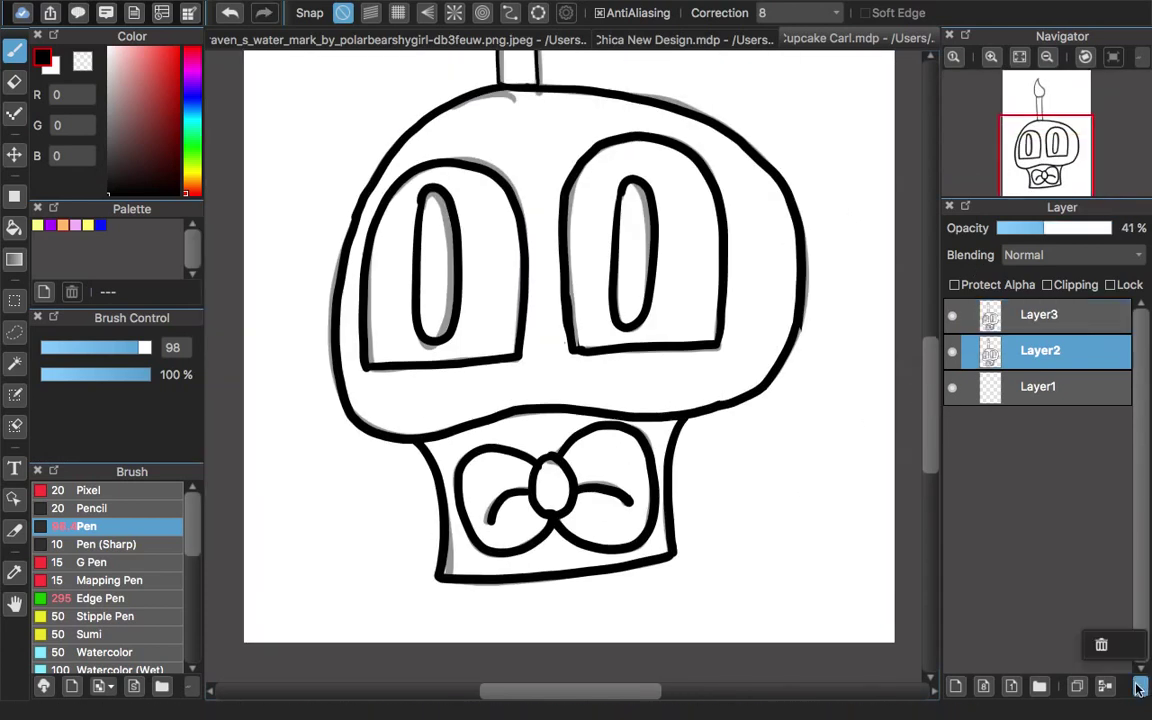
pyautogui.click(1141, 686)
pyautogui.scroll(5, 674, 334)
pyautogui.click(75, 224)
pyautogui.click(14, 228)
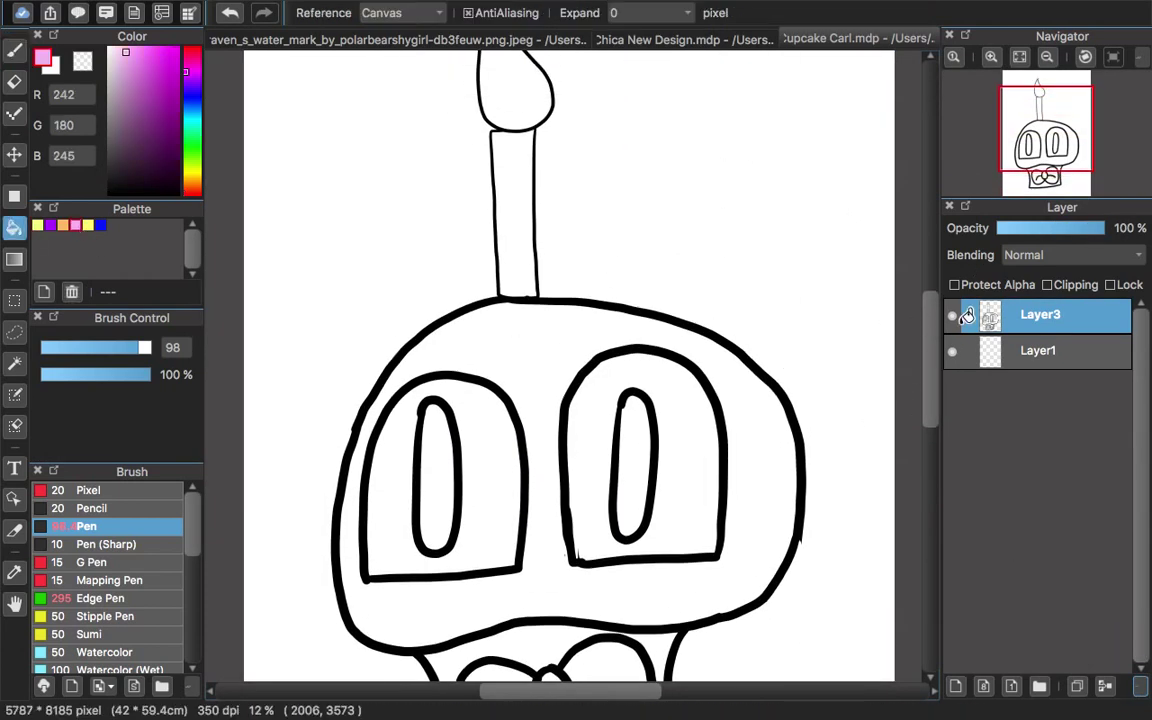
pyautogui.click(590, 335)
pyautogui.click(956, 687)
pyautogui.moveTo(931, 397)
pyautogui.mouseDown()
pyautogui.moveTo(932, 418)
pyautogui.moveTo(931, 258)
pyautogui.mouseUp()
pyautogui.click(229, 14)
pyautogui.click(229, 14)
# On a new layer, fill the cupcake's head with pink (242, 180, 245), its base with yellow and both pupils with blue
pyautogui.click(956, 687)
pyautogui.click(532, 285)
pyautogui.click(88, 225)
pyautogui.click(512, 432)
pyautogui.click(101, 225)
pyautogui.click(437, 265)
pyautogui.click(633, 250)
# Fill the candle's flame with yellow and paint a solid red (242, 0, 60) inner flame in it
pyautogui.click(88, 225)
pyautogui.click(513, 278)
pyautogui.click(191, 52)
pyautogui.click(179, 53)
pyautogui.click(991, 57)
pyautogui.click(991, 57)
pyautogui.click(991, 57)
pyautogui.click(14, 51)
pyautogui.moveTo(384, 102); pyautogui.dragTo(447, 213)
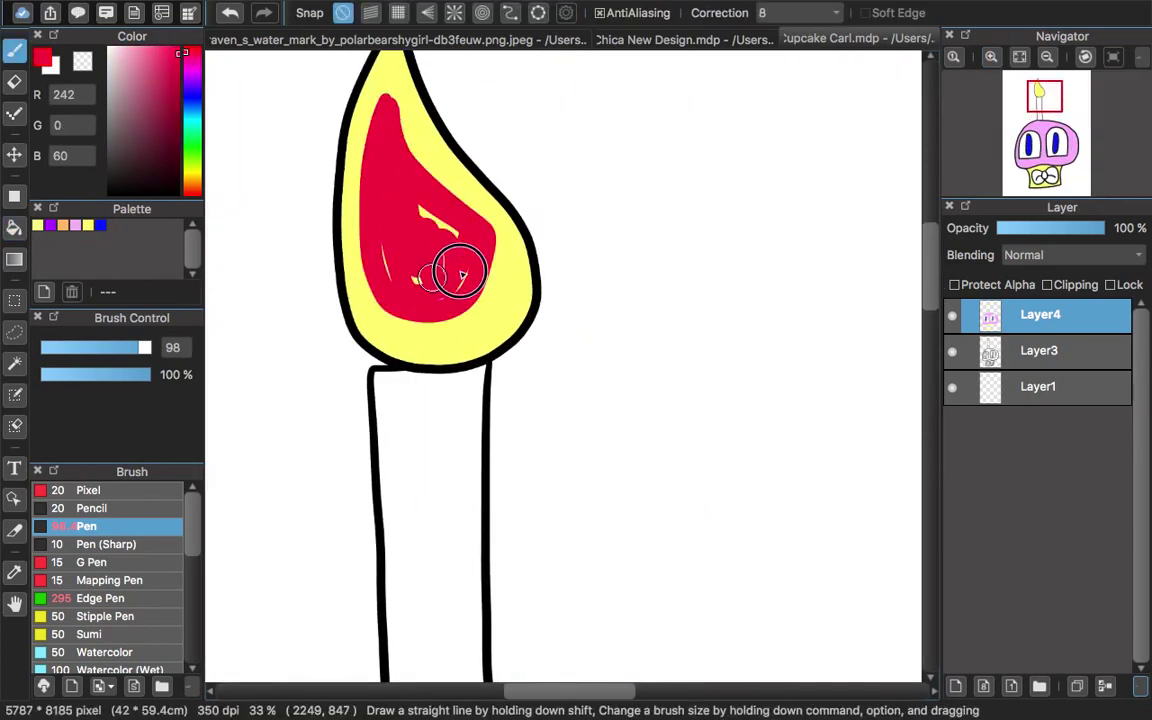
pyautogui.moveTo(391, 248); pyautogui.dragTo(443, 225)
# Draw thin diagonal blue stripes down the white candle with the Pen at size 42
pyautogui.click(101, 225)
pyautogui.moveTo(931, 257); pyautogui.dragTo(930, 287)
pyautogui.moveTo(475, 192); pyautogui.dragTo(428, 315)
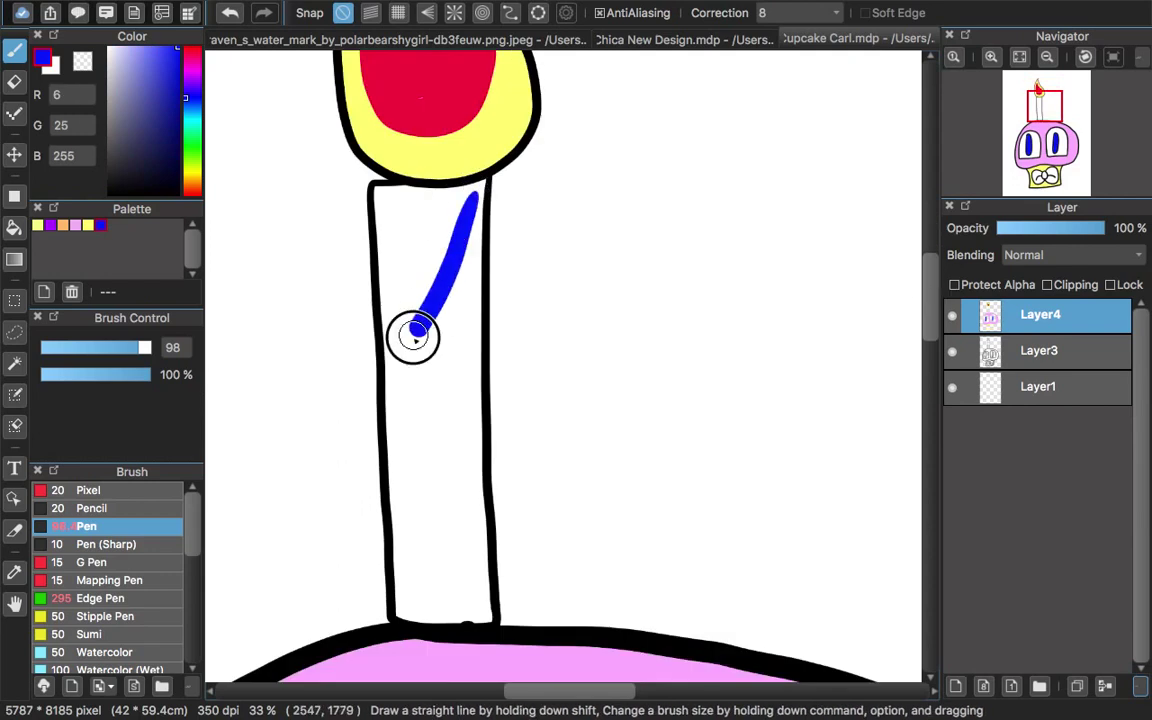
pyautogui.click(230, 13)
pyautogui.moveTo(487, 180); pyautogui.dragTo(441, 260)
pyautogui.click(230, 13)
pyautogui.click(116, 348)
pyautogui.moveTo(485, 180); pyautogui.dragTo(393, 318)
pyautogui.scroll(-3, 931, 301)
pyautogui.moveTo(479, 172); pyautogui.dragTo(385, 318)
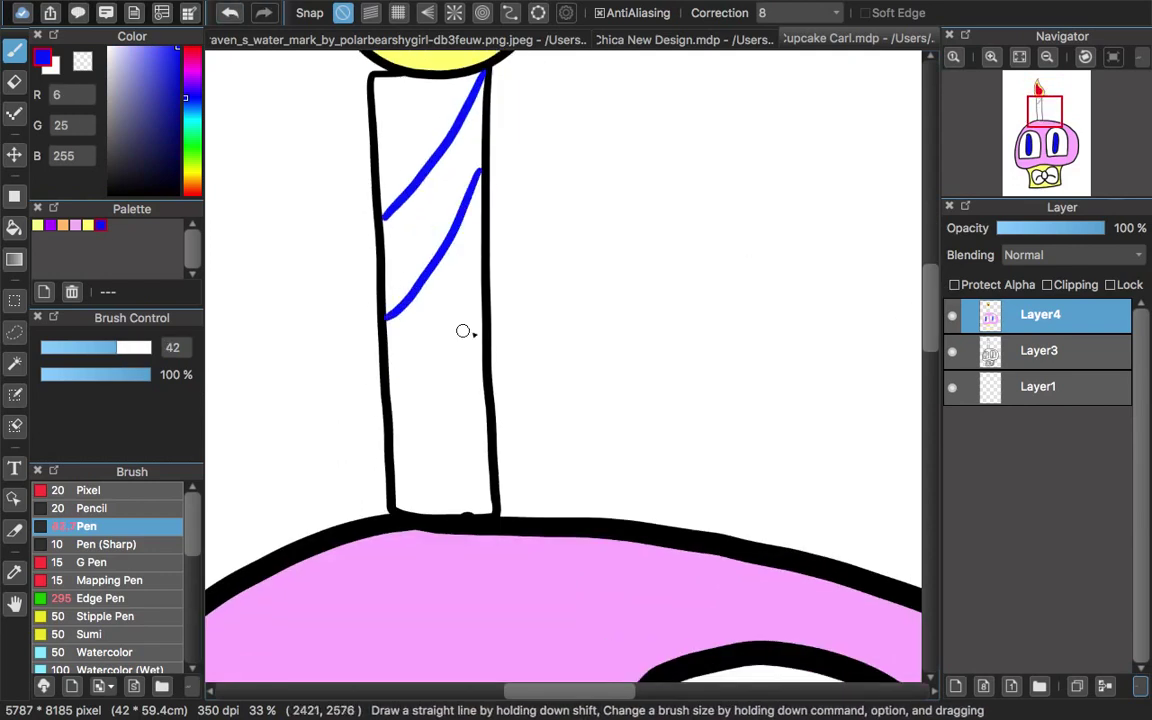
pyautogui.moveTo(398, 430); pyautogui.dragTo(400, 433)
# Select the bow tie's left lobe and draw two blue edge lines for a vertical stripe across it
pyautogui.scroll(-10, 933, 357)
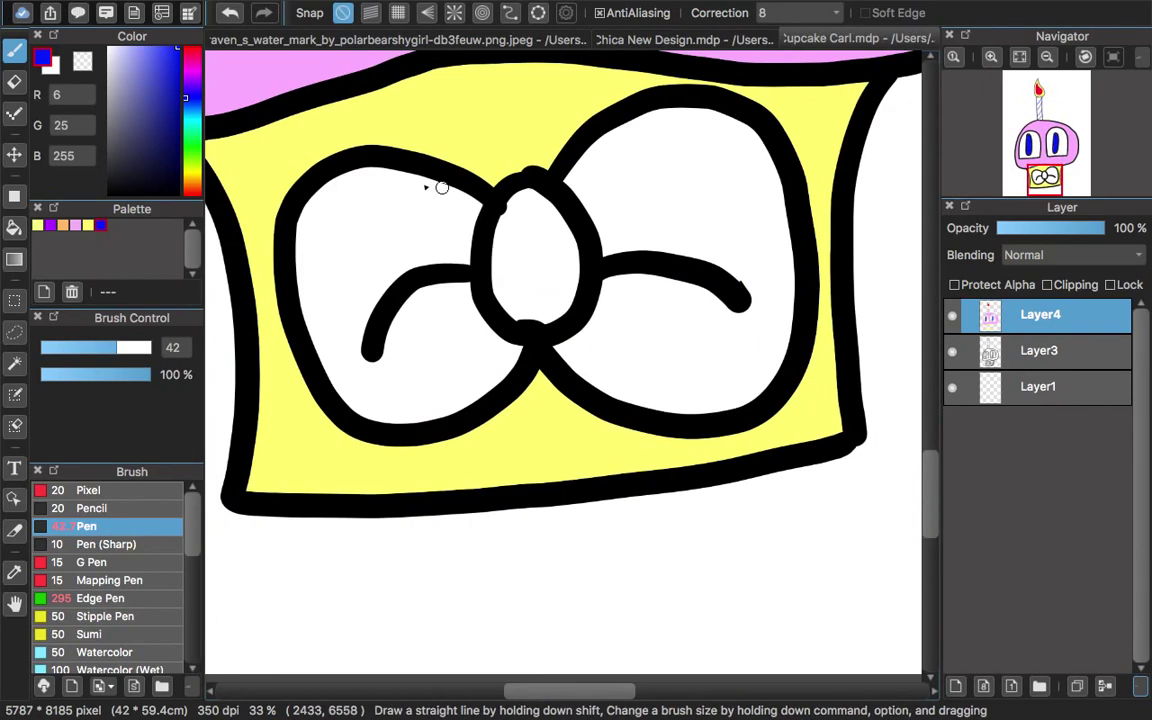
pyautogui.click(14, 332)
pyautogui.click(342, 178)
pyautogui.press('b')
pyautogui.moveTo(345, 205); pyautogui.dragTo(399, 424)
pyautogui.press('super+z')
pyautogui.moveTo(390, 168); pyautogui.dragTo(371, 415)
pyautogui.moveTo(446, 182)
pyautogui.mouseDown()
pyautogui.moveTo(418, 419)
pyautogui.moveTo(374, 413)
pyautogui.mouseUp()
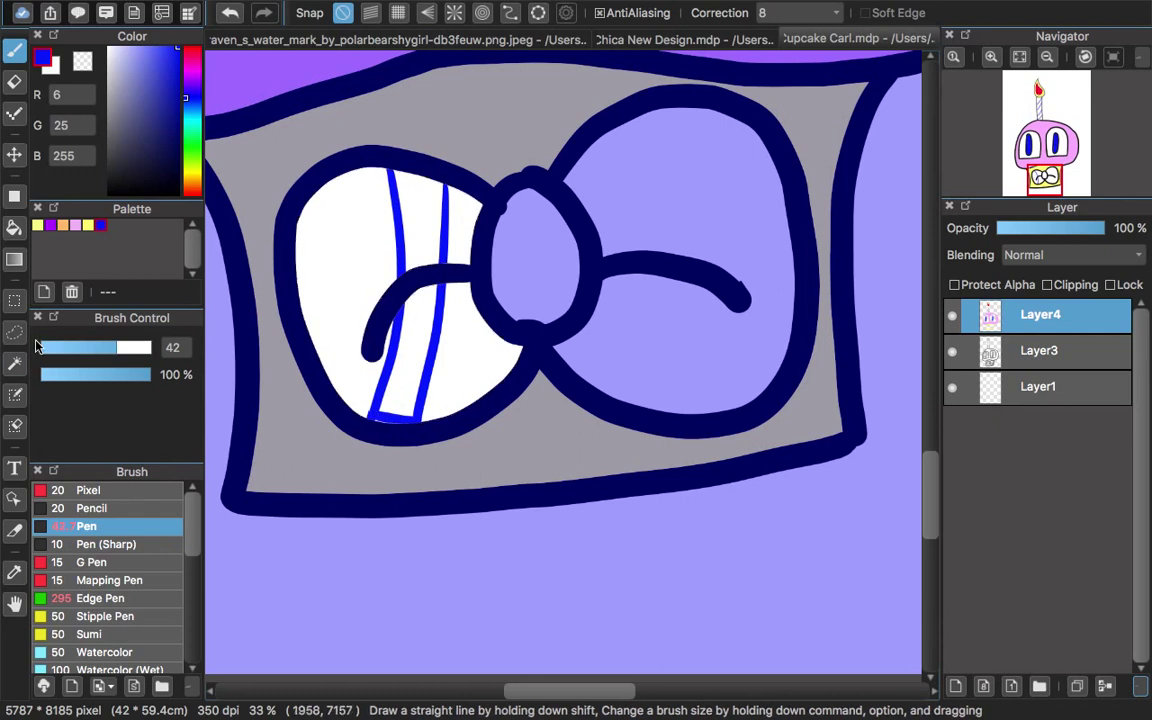
# Fill the left lobe's stripe with blue above and below the fold line
pyautogui.click(14, 228)
pyautogui.click(418, 222)
pyautogui.click(405, 360)
pyautogui.press('b')
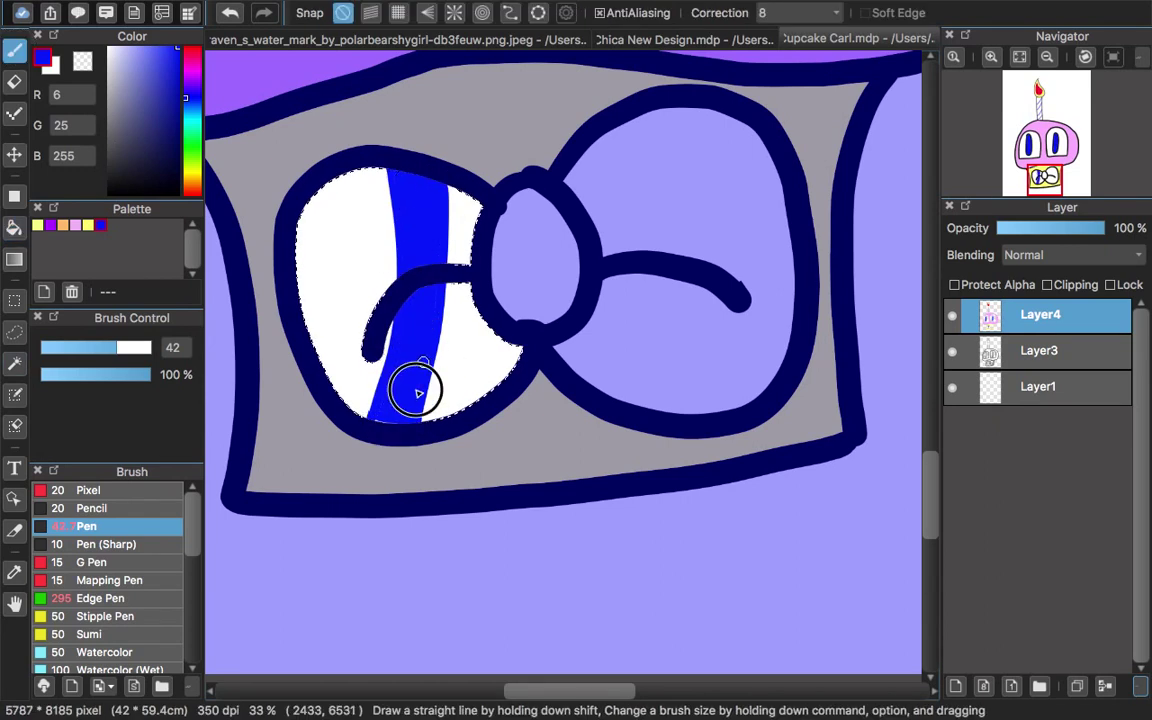
# Select the bow tie's center knot and paint a narrow vertical blue stripe inside it
pyautogui.click(14, 332)
pyautogui.click(535, 250)
pyautogui.press('b')
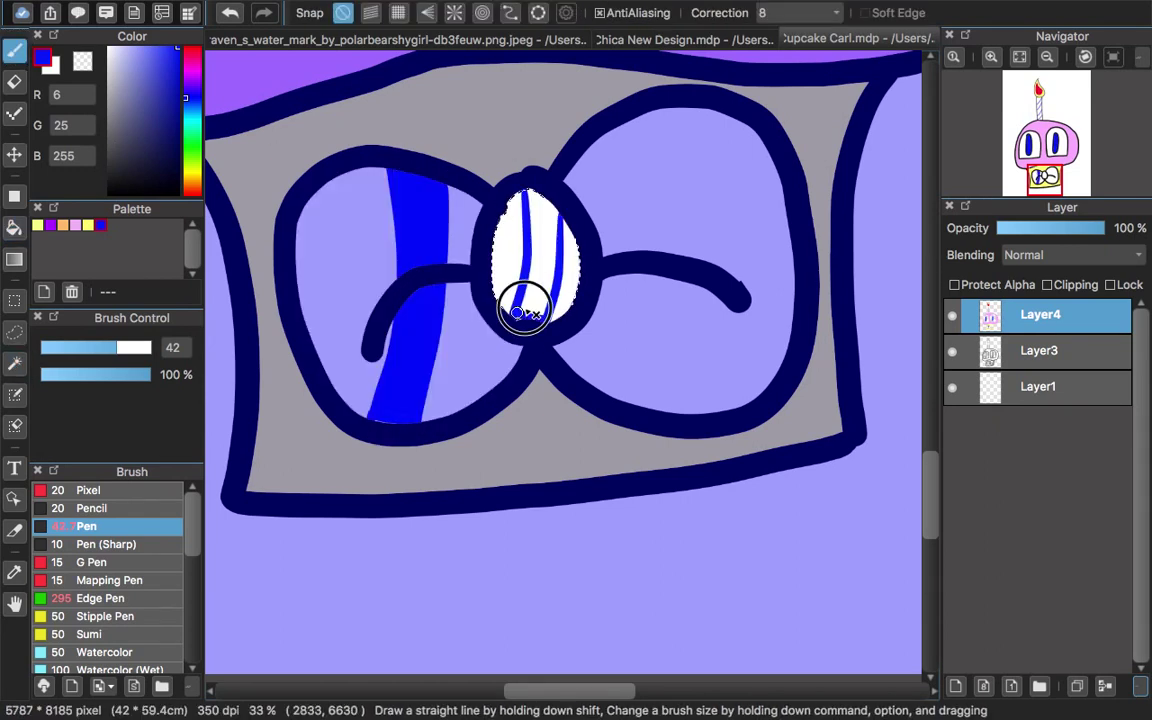
# Select the bow tie's right lobe, outline a slanted blue stripe across it and fill the stripe with blue
pyautogui.press('w')
pyautogui.click(702, 198)
pyautogui.press('b')
pyautogui.moveTo(663, 108); pyautogui.dragTo(598, 390)
pyautogui.moveTo(725, 117); pyautogui.dragTo(640, 405)
pyautogui.click(14, 228)
pyautogui.click(688, 192)
pyautogui.click(650, 317)
pyautogui.click(14, 51)
pyautogui.moveTo(717, 125); pyautogui.dragTo(637, 397)
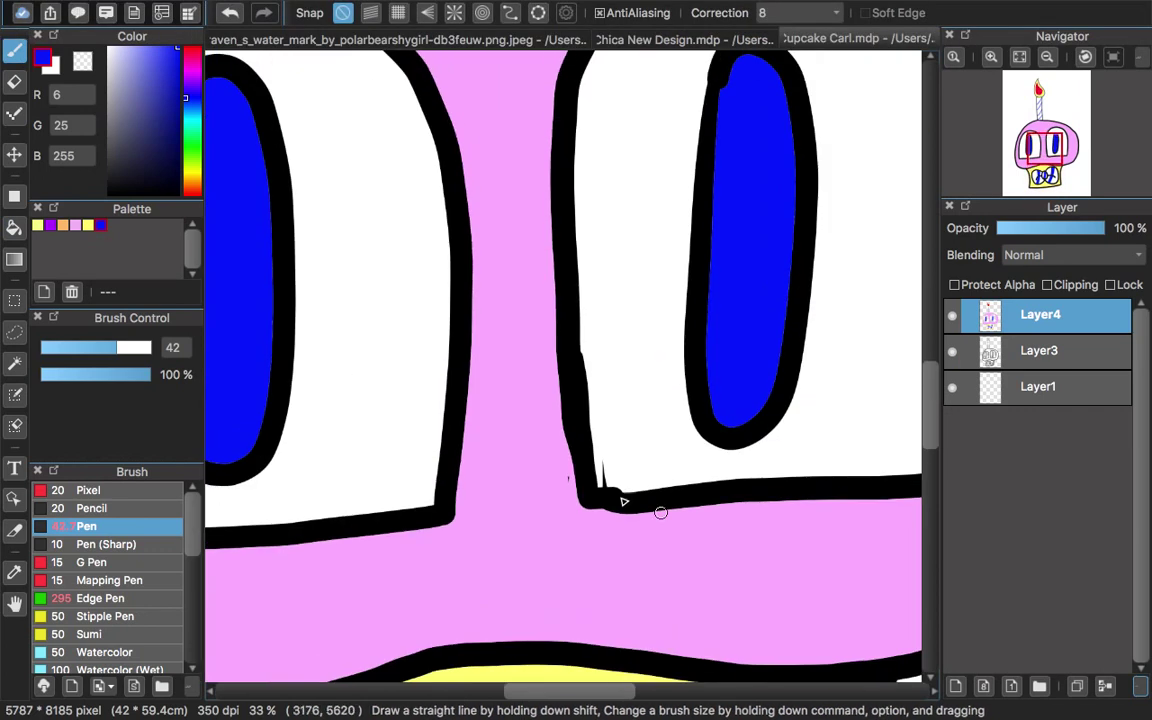
# Clean the inner lower corner of the right eye with white and cover the stray black mark beside it with sampled pink
pyautogui.click(105, 62)
pyautogui.moveTo(603, 457); pyautogui.dragTo(603, 464)
pyautogui.click(14, 572)
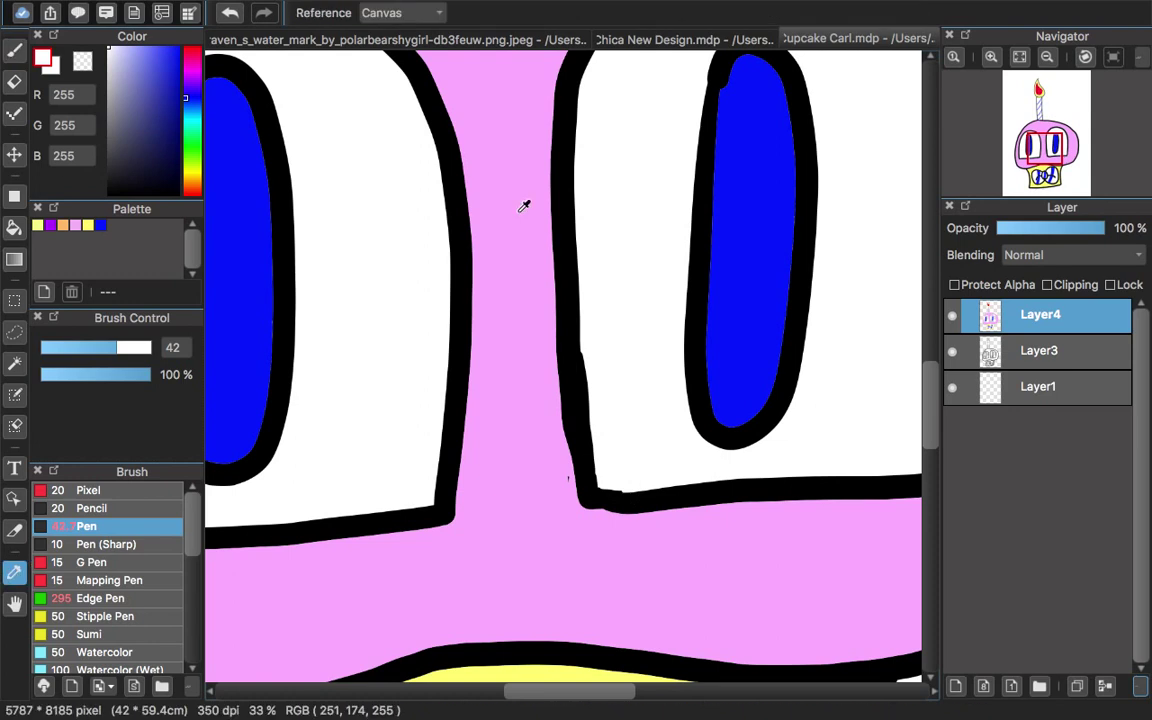
pyautogui.click(500, 440)
pyautogui.click(14, 50)
pyautogui.moveTo(568, 478); pyautogui.dragTo(565, 488)
# Draw and fill a tall black pupil inside the left eye's blue iris and add a white highlight near its upper end
pyautogui.moveTo(547, 692); pyautogui.dragTo(516, 692)
pyautogui.click(178, 194)
pyautogui.moveTo(396, 189)
pyautogui.mouseDown()
pyautogui.moveTo(418, 413)
pyautogui.moveTo(396, 185)
pyautogui.mouseUp()
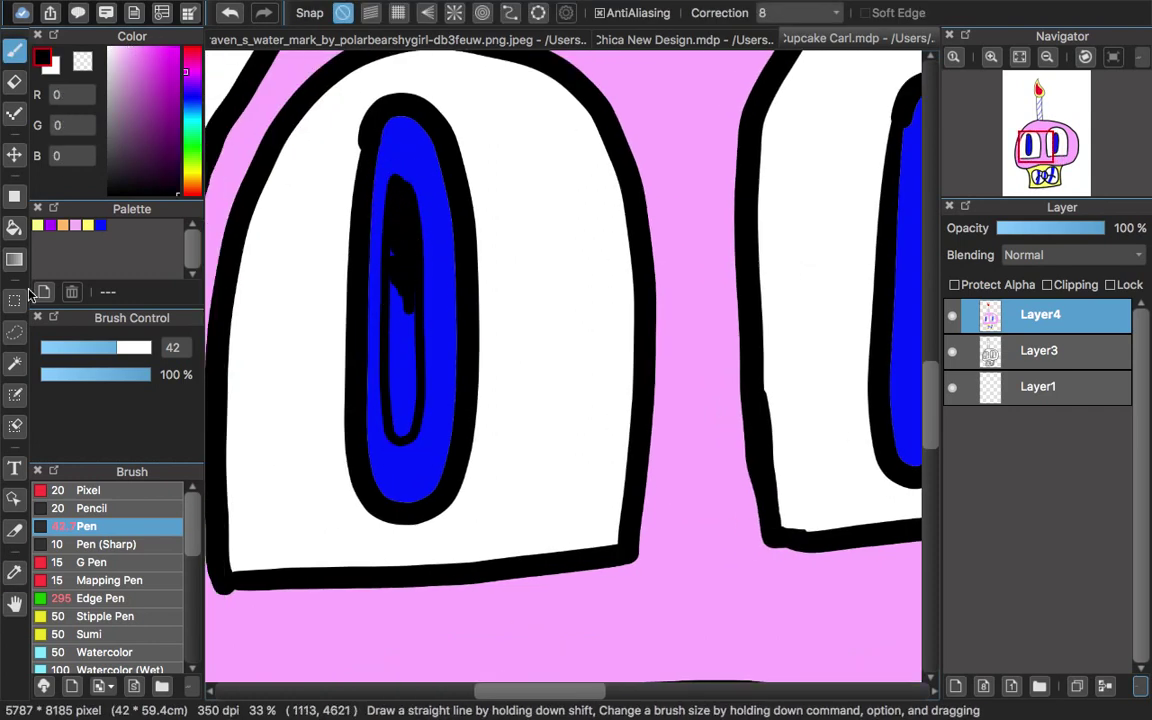
pyautogui.press('g')
pyautogui.click(399, 260)
pyautogui.press('b')
pyautogui.click(52, 66)
pyautogui.moveTo(413, 190); pyautogui.dragTo(421, 204)
# Draw a tall black pupil inside the right eye's blue iris and fill it with black
pyautogui.moveTo(530, 692); pyautogui.dragTo(588, 692)
pyautogui.click(41, 57)
pyautogui.moveTo(621, 148); pyautogui.dragTo(606, 360)
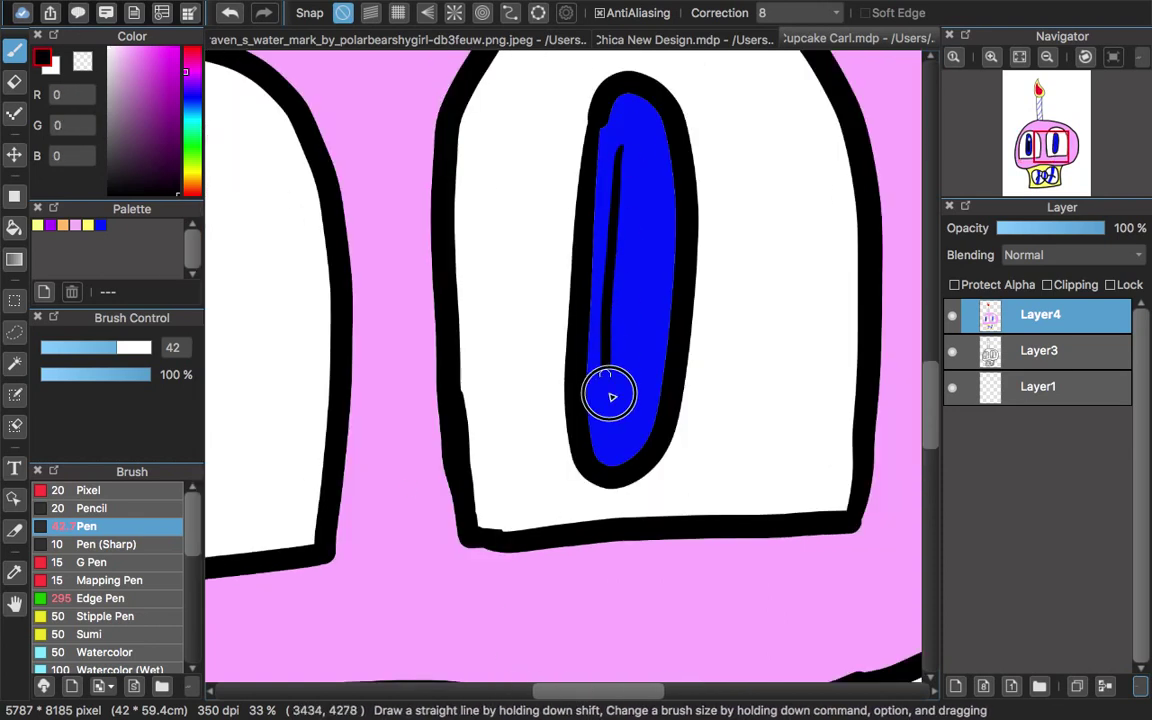
pyautogui.press('super+z')
pyautogui.moveTo(617, 157)
pyautogui.mouseDown()
pyautogui.moveTo(641, 346)
pyautogui.moveTo(618, 155)
pyautogui.mouseUp()
pyautogui.click(14, 228)
pyautogui.click(627, 214)
pyautogui.press('b')
# Paint a small white oval highlight at the upper end of the right eye's black pupil
pyautogui.scroll(2, 678, 231)
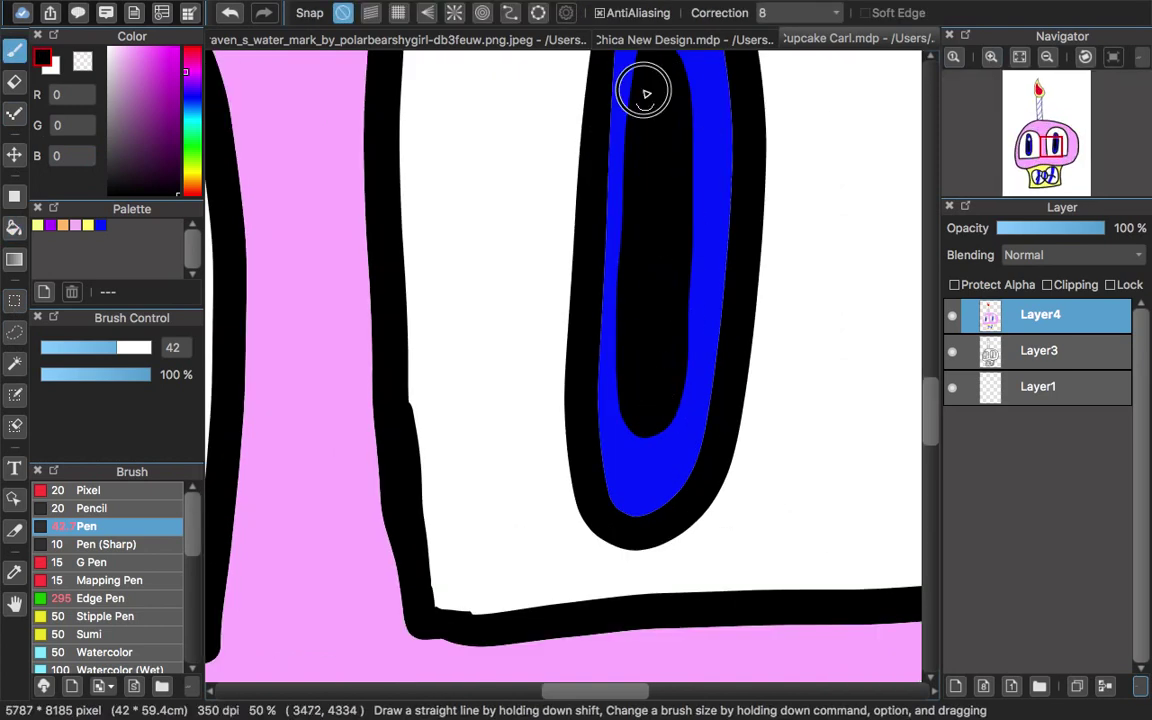
pyautogui.scroll(2, 851, 329)
pyautogui.rightClick(851, 329)
pyautogui.moveTo(673, 188)
pyautogui.mouseDown()
pyautogui.moveTo(704, 236)
pyautogui.moveTo(676, 208)
pyautogui.mouseUp()
pyautogui.click(1047, 56)
pyautogui.click(990, 56)
pyautogui.hotkey('ctrl', 'z')
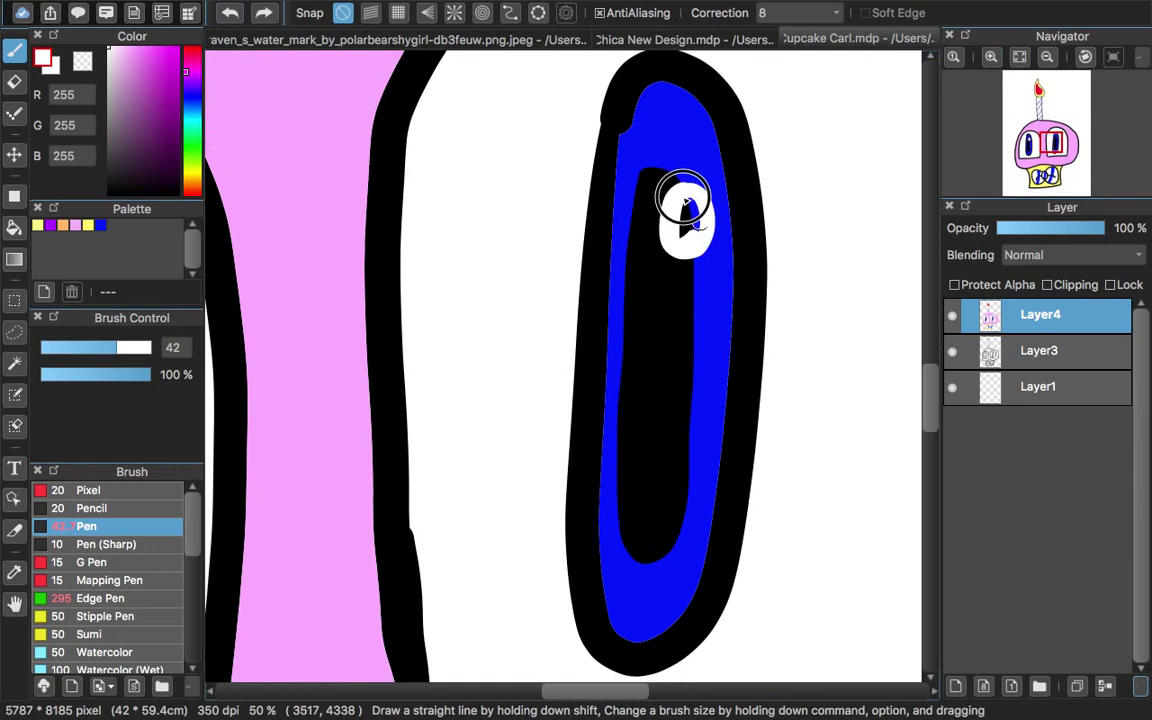
# Merge the color layer Layer4 into Layer3
pyautogui.click(1047, 57)
pyautogui.click(1047, 57)
pyautogui.click(1047, 57)
pyautogui.click(1047, 57)
pyautogui.click(1047, 57)
pyautogui.moveTo(928, 357); pyautogui.dragTo(919, 347)
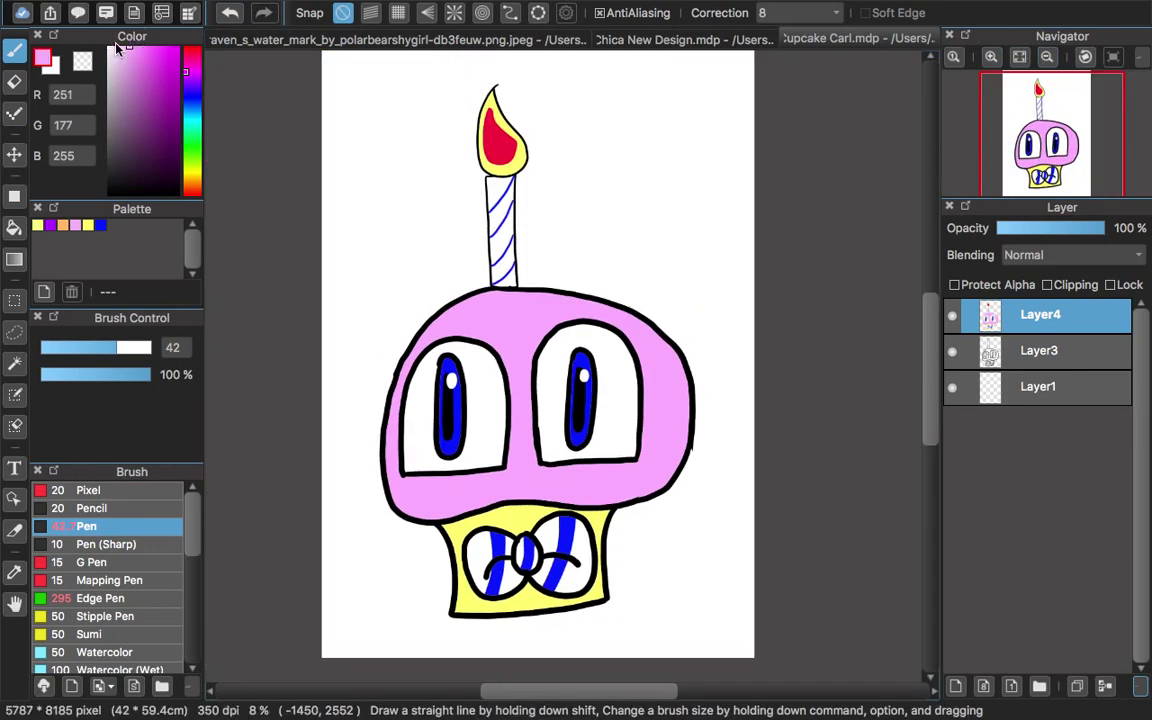
pyautogui.press('g')
pyautogui.click(1107, 686)
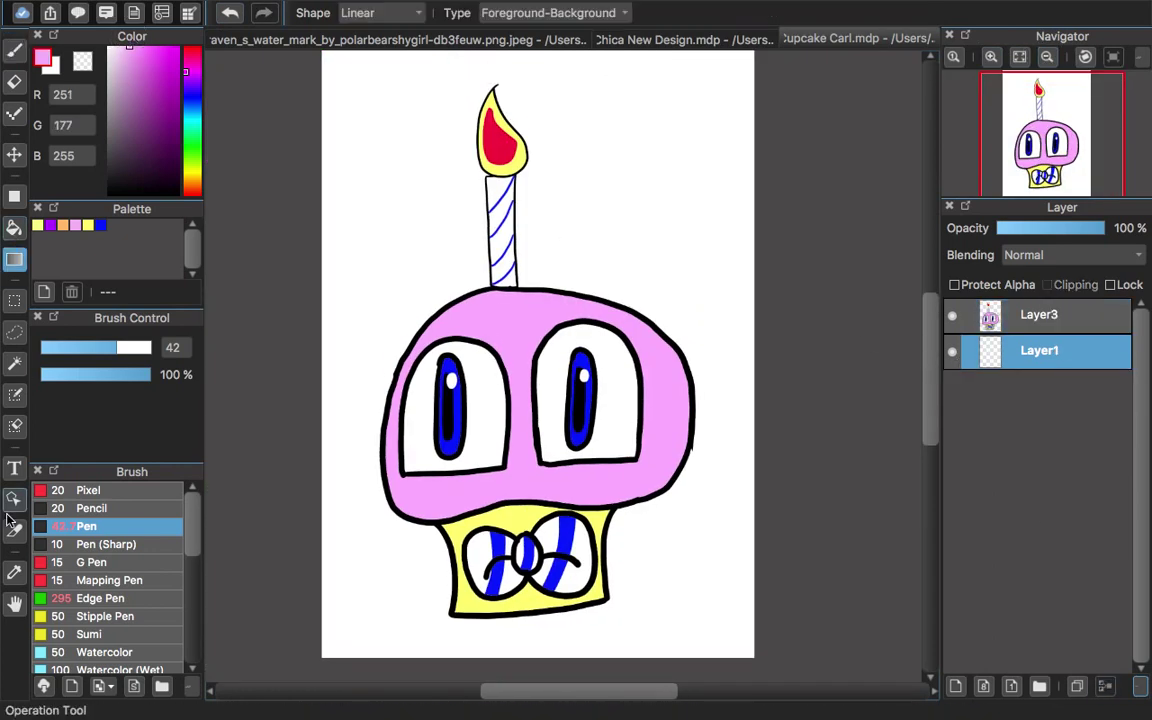
# Select the empty area around the cupcake on Layer1, fill it with a vertical linear gradient from pink (251, 177, 255) to white, and deselect
pyautogui.press('w')
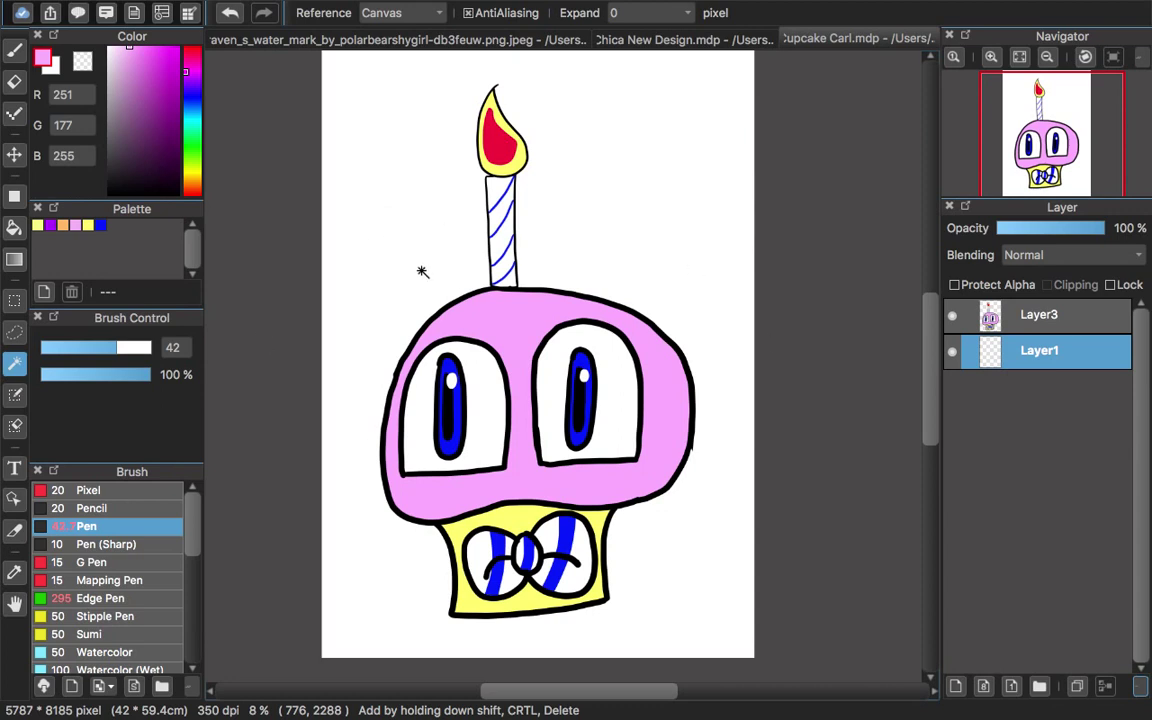
pyautogui.click(449, 278)
pyautogui.click(14, 259)
pyautogui.click(1047, 57)
pyautogui.moveTo(528, 125); pyautogui.dragTo(526, 581)
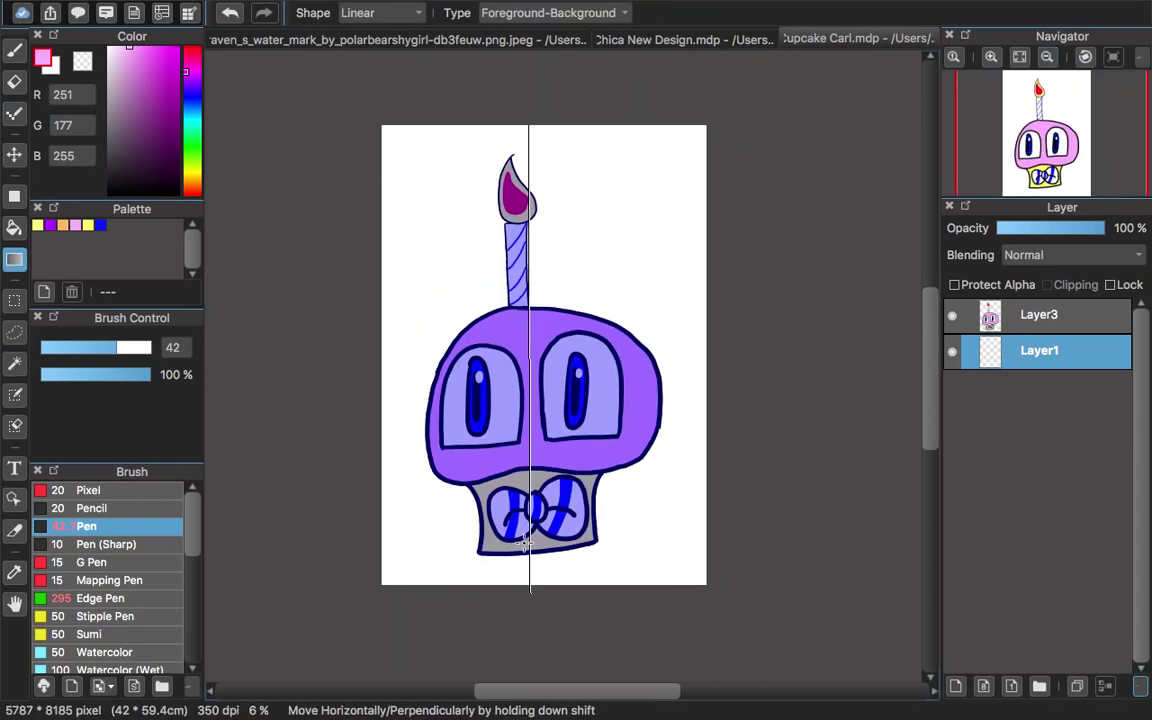
pyautogui.press('super+d')
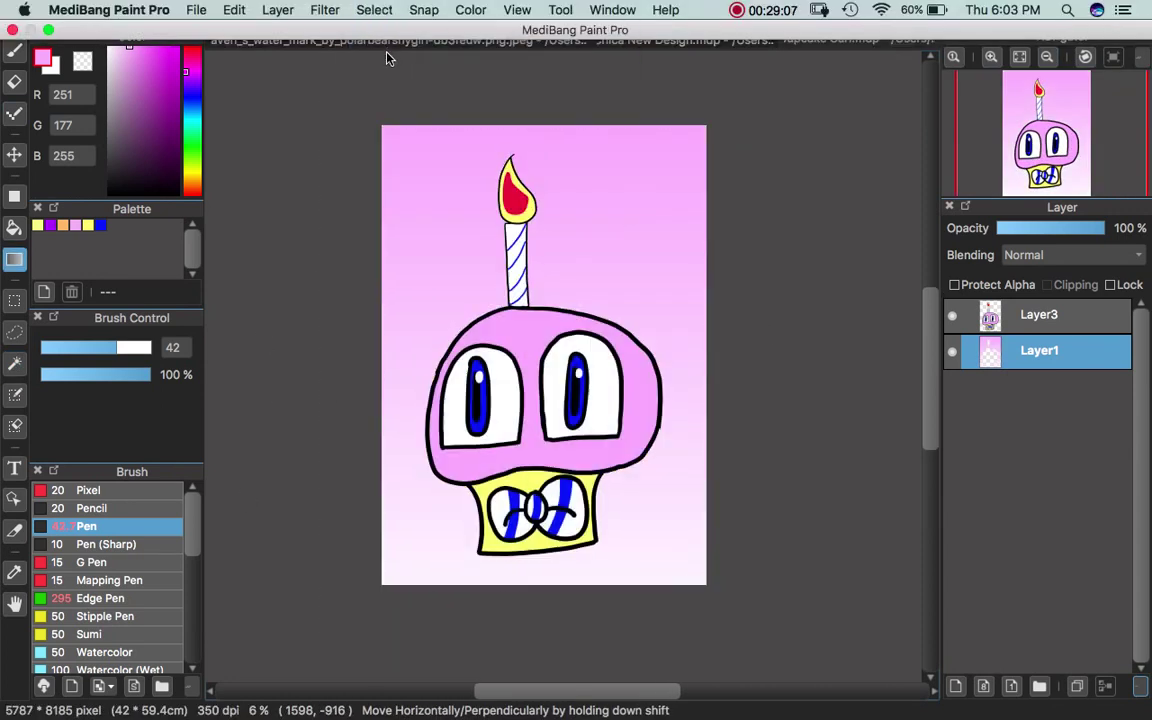
# Switch to the Chica New Design document and outline the shirt text's L in purple (172, 0, 255) on Layer3 with a size 2.5 Pen
pyautogui.click(765, 42)
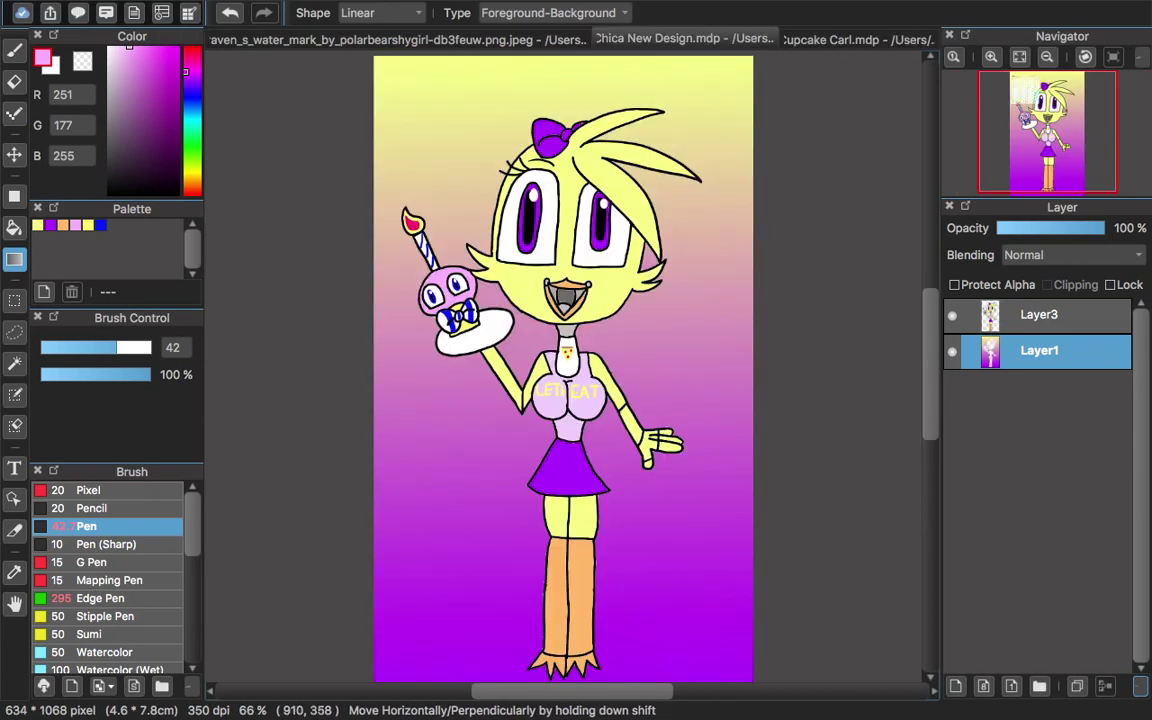
pyautogui.click(991, 57)
pyautogui.moveTo(928, 358); pyautogui.dragTo(922, 384)
pyautogui.click(50, 226)
pyautogui.click(14, 51)
pyautogui.moveTo(117, 348); pyautogui.dragTo(78, 355)
pyautogui.click(52, 354)
pyautogui.click(47, 351)
pyautogui.moveTo(337, 216); pyautogui.dragTo(337, 241)
pyautogui.click(1010, 317)
pyautogui.hotkey('ctrl', 'z')
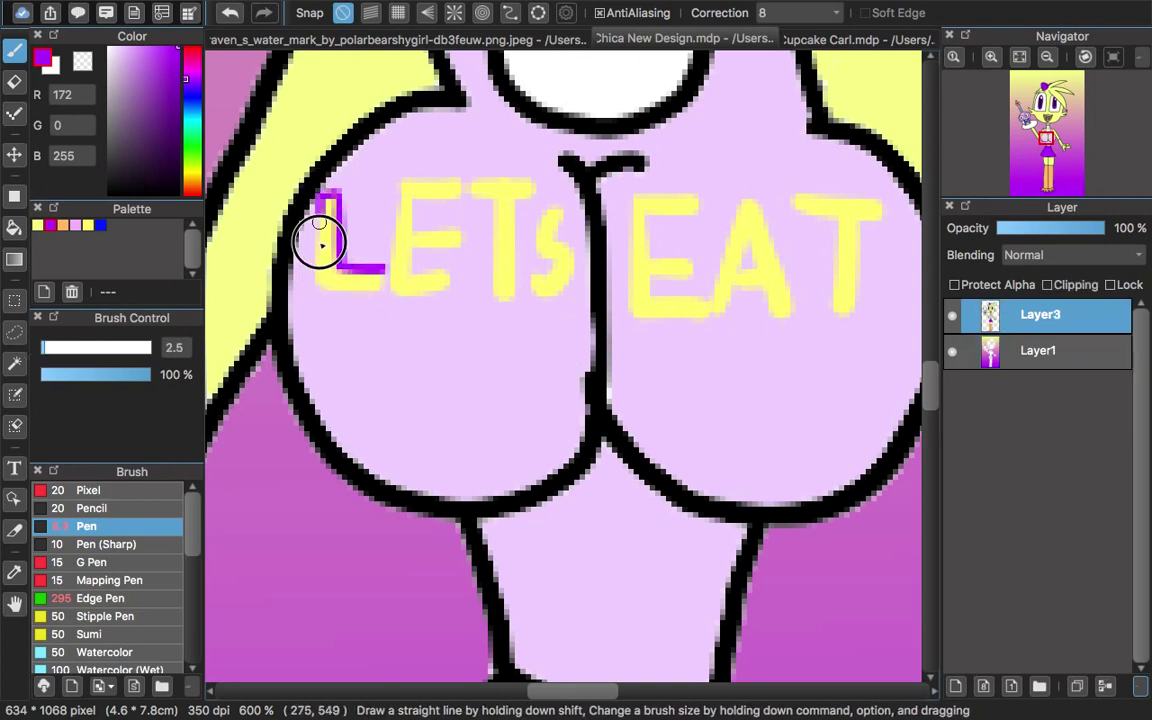
# Outline the remaining letters of "LETs EAT" on the shirt in the same purple
pyautogui.moveTo(460, 227)
pyautogui.mouseDown()
pyautogui.moveTo(476, 183)
pyautogui.moveTo(531, 198)
pyautogui.mouseUp()
pyautogui.moveTo(494, 245); pyautogui.dragTo(472, 184)
pyautogui.moveTo(565, 211)
pyautogui.mouseDown()
pyautogui.moveTo(547, 298)
pyautogui.moveTo(566, 210)
pyautogui.mouseUp()
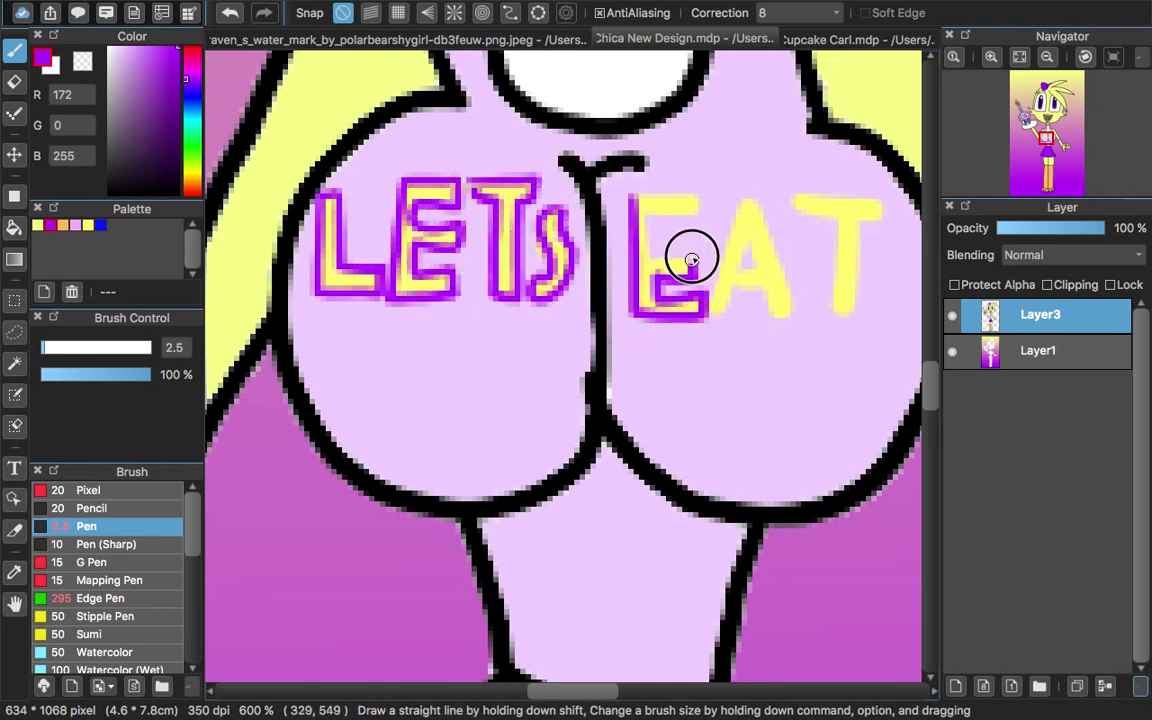
pyautogui.moveTo(697, 215); pyautogui.dragTo(707, 303)
pyautogui.moveTo(787, 289); pyautogui.dragTo(798, 301)
pyautogui.press('super+z')
pyautogui.moveTo(710, 298)
pyautogui.mouseDown()
pyautogui.moveTo(748, 203)
pyautogui.moveTo(779, 315)
pyautogui.mouseUp()
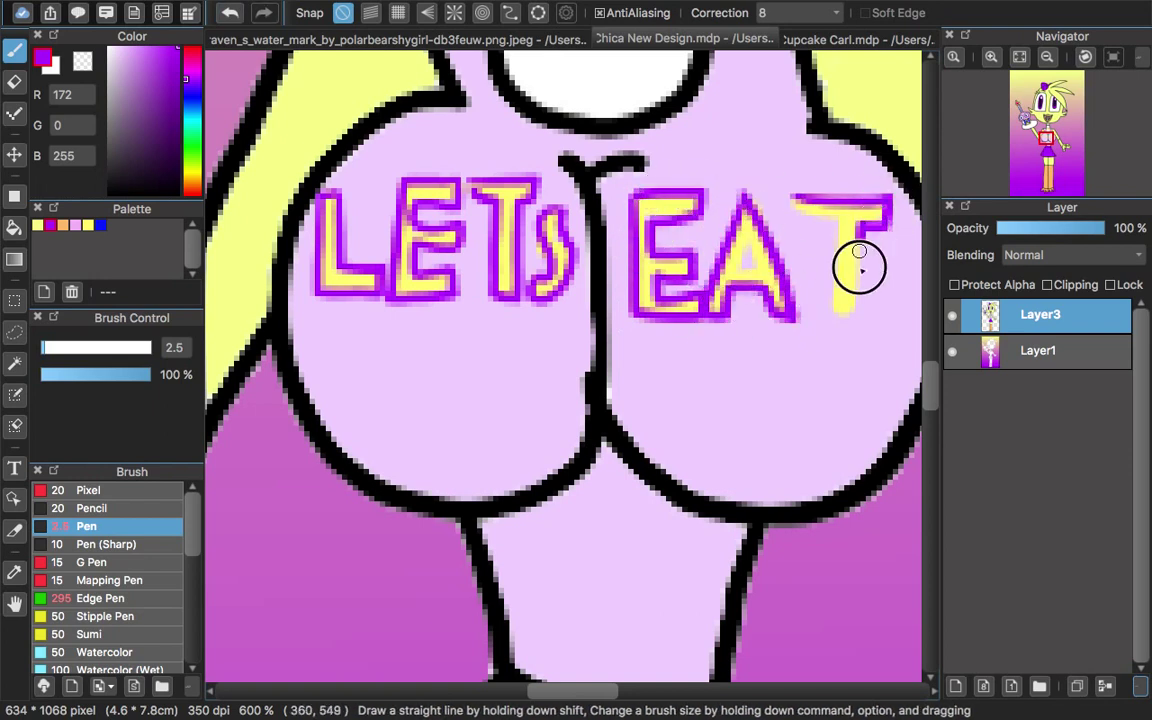
pyautogui.moveTo(817, 217); pyautogui.dragTo(800, 206)
# Merge Chica's Layer3 into the gradient background Layer1
pyautogui.click(1047, 57)
pyautogui.click(1047, 57)
pyautogui.click(1047, 57)
pyautogui.click(1047, 57)
pyautogui.click(1047, 57)
pyautogui.moveTo(930, 364); pyautogui.dragTo(930, 356)
pyautogui.click(69, 350)
pyautogui.press('super+minus')
pyautogui.press('super+e')
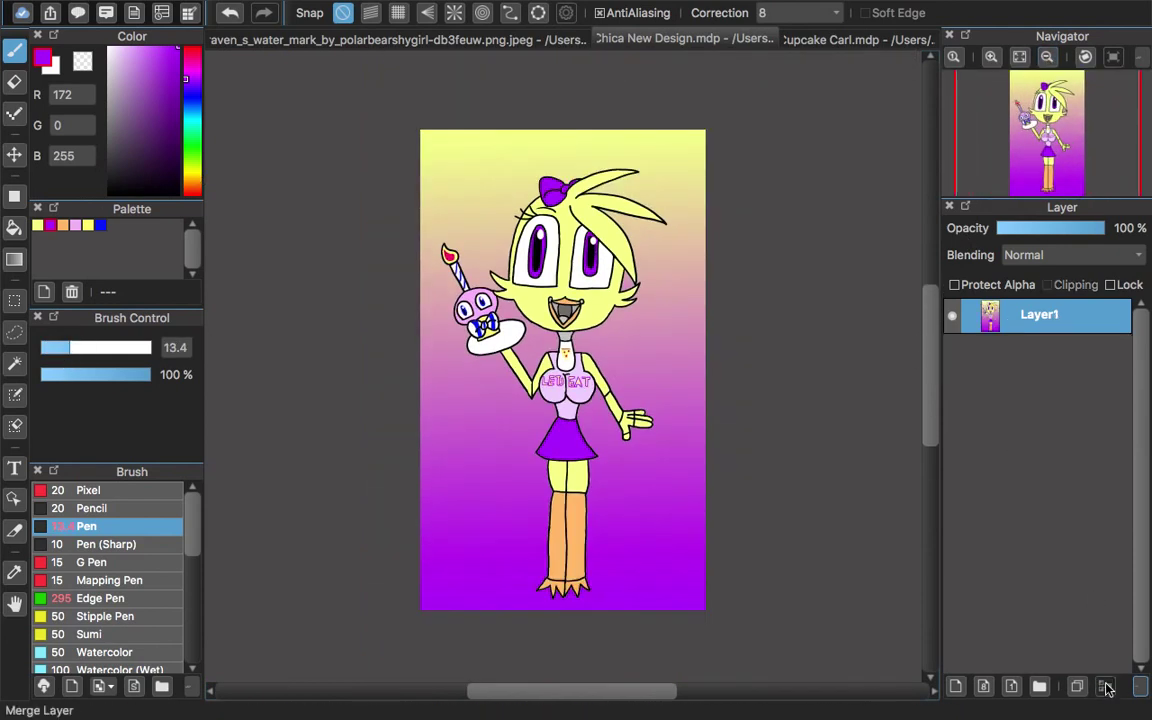
# Draw a black bracelet line across the wrist of Chica's lowered open hand with the Pen at size 6
pyautogui.press('super+plus')
pyautogui.press('super+plus')
pyautogui.press('super+plus')
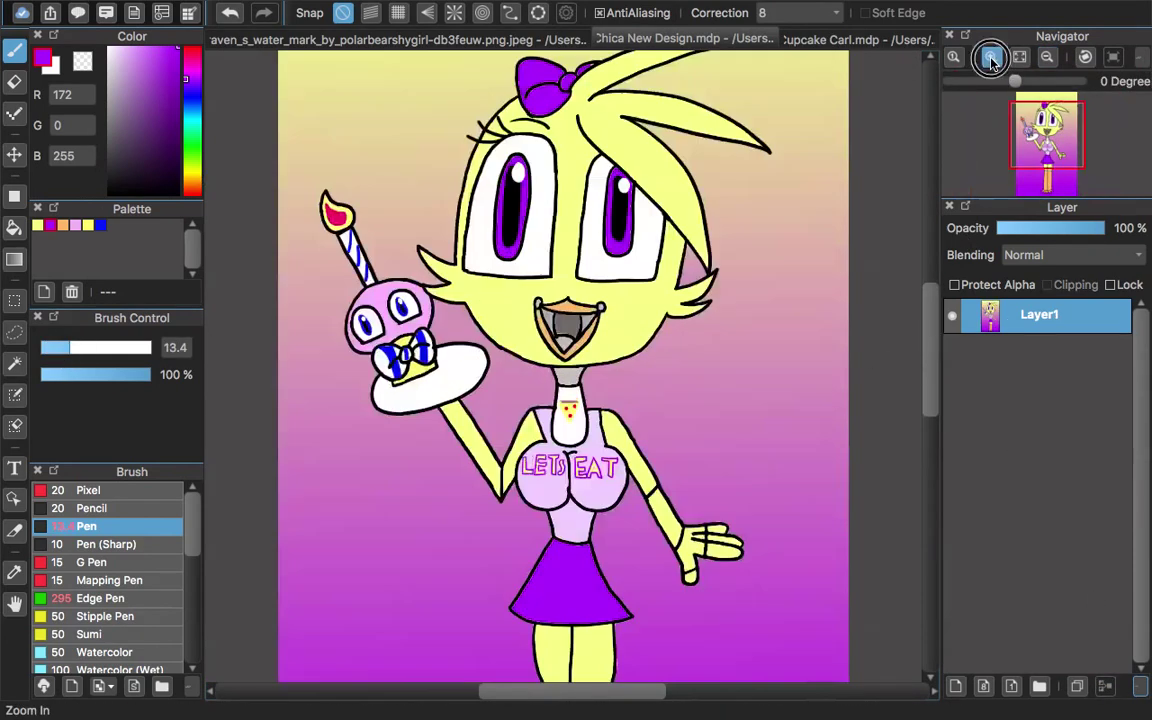
pyautogui.scroll(-5, 571, 617)
pyautogui.press('super+plus')
pyautogui.click(52, 350)
pyautogui.moveTo(679, 450); pyautogui.dragTo(696, 435)
pyautogui.press('super+z')
pyautogui.moveTo(172, 170); pyautogui.dragTo(200, 232)
pyautogui.moveTo(717, 384); pyautogui.dragTo(670, 438)
# Fill the bracelet on Chica's wrist with purple (171, 0, 255)
pyautogui.click(50, 225)
pyautogui.click(14, 228)
pyautogui.click(698, 436)
pyautogui.click(1047, 57)
pyautogui.click(1047, 57)
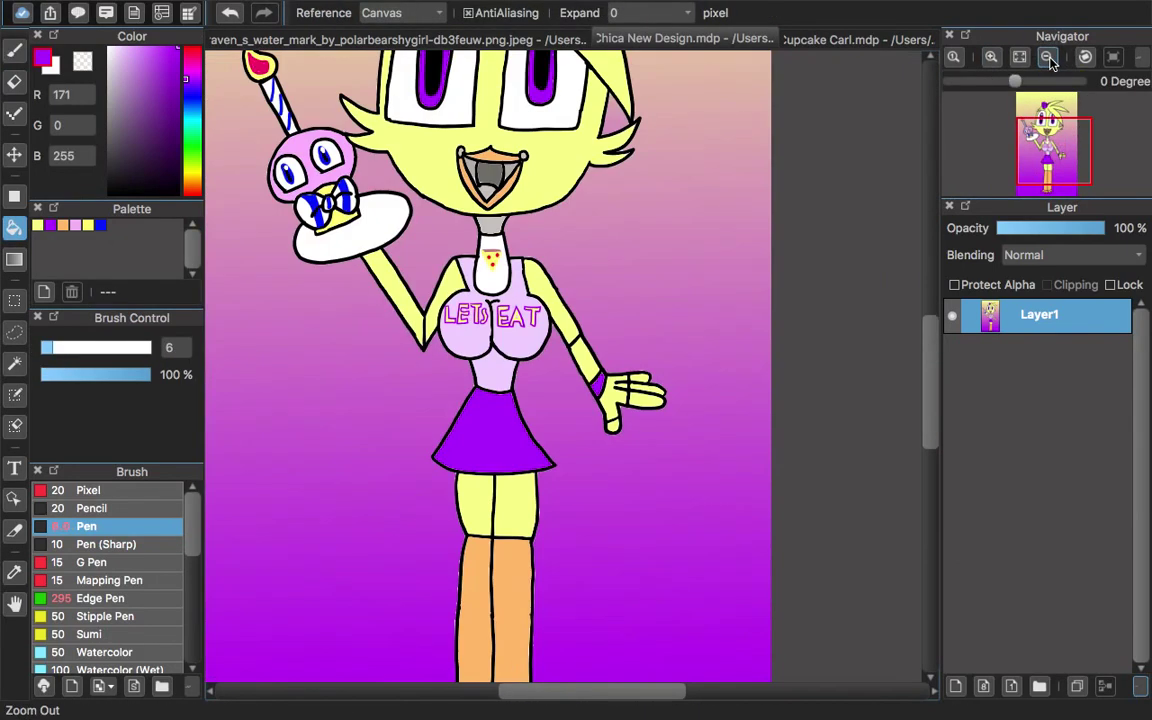